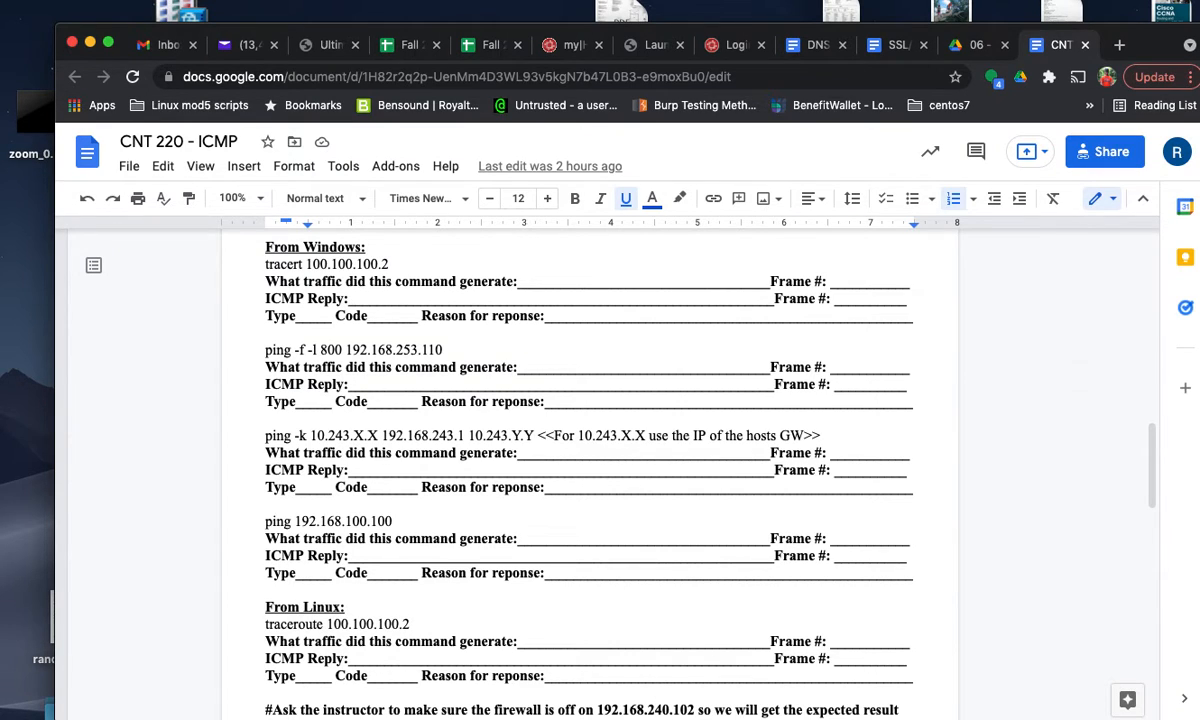
- Switch to TigerVNC Viewer and connect to the remote Windows 10 station
key("F4")
type("tig")
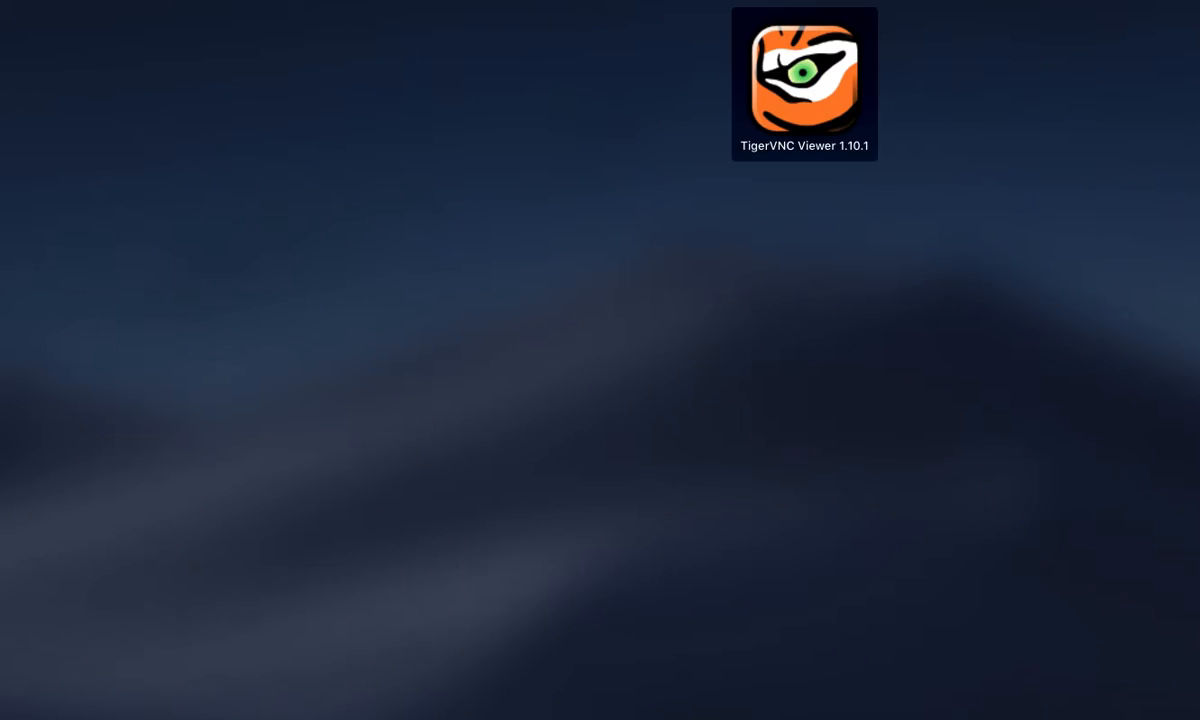
key("Return")
key("Return")
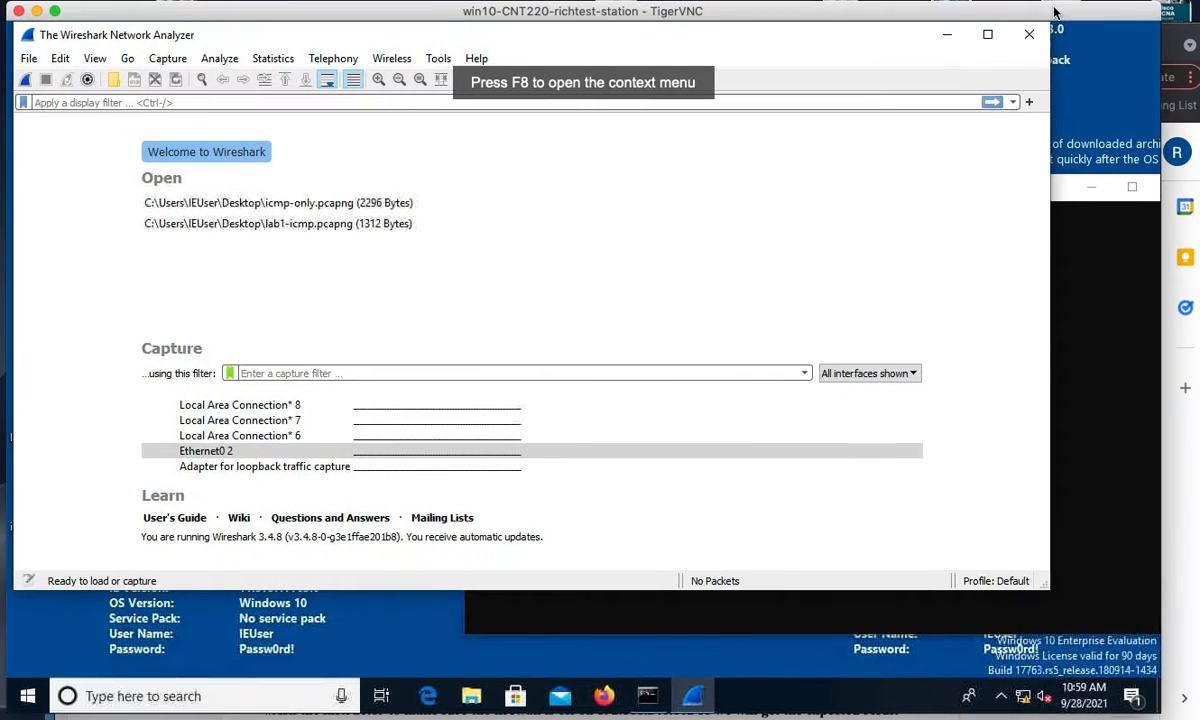
- Check the tracert task in the ICMP worksheet and start a Wireshark capture on Ethernet0 2 of the remote station
left_click(1178, 472)
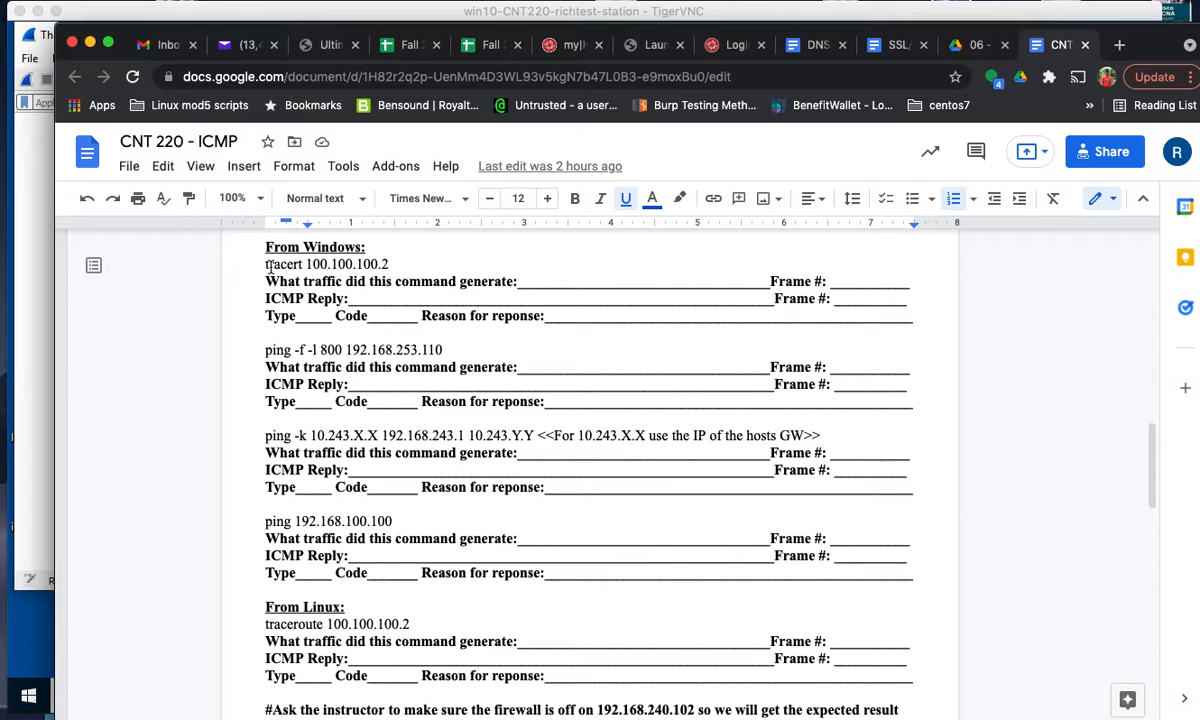
left_click(27, 272)
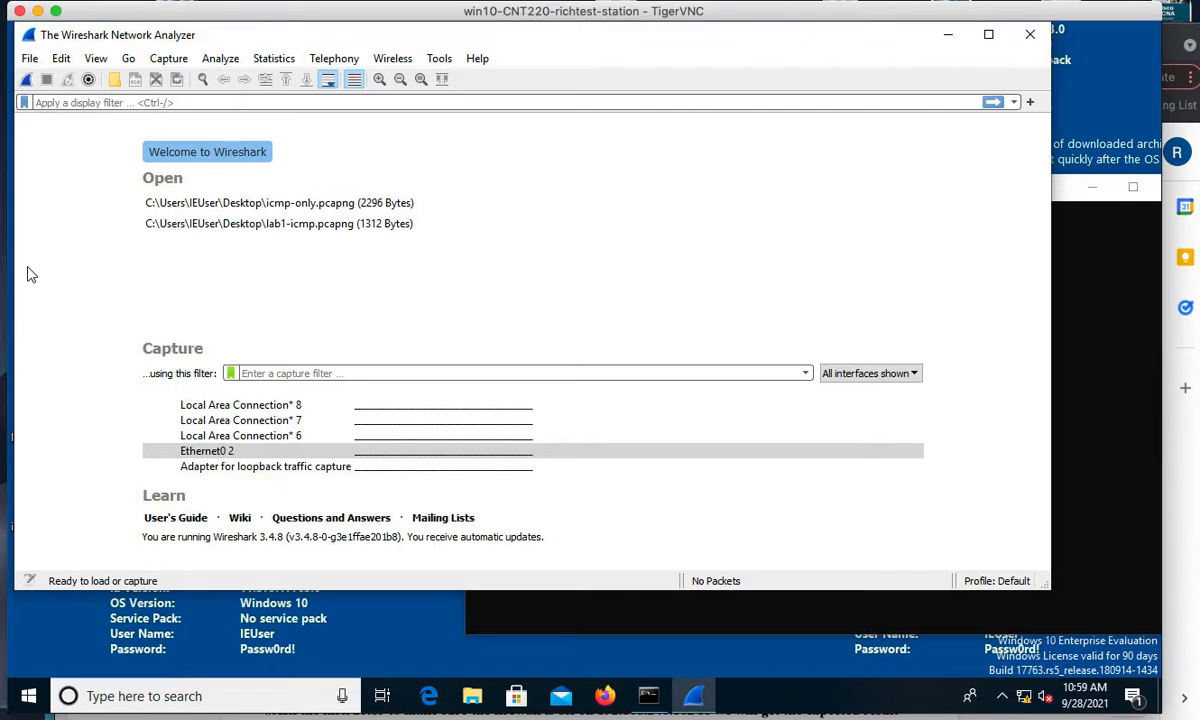
left_click(169, 58)
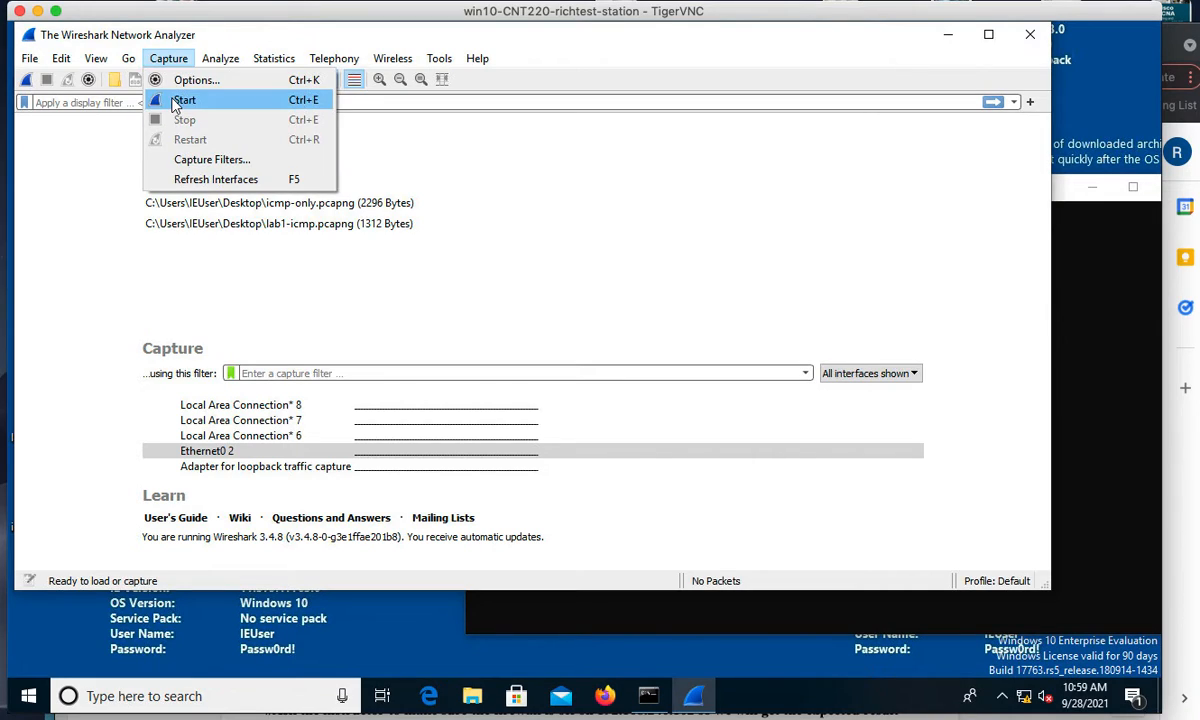
left_click(166, 98)
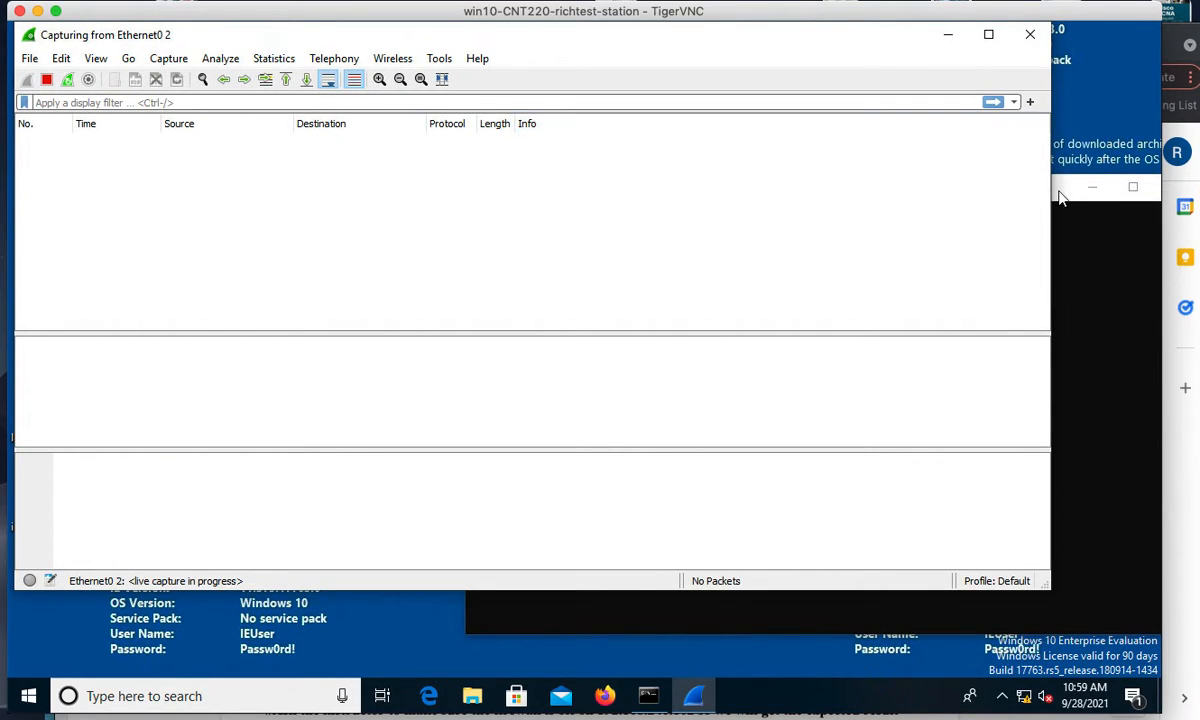
- Run tracert 100.100.100.2 in the remote station's Command Prompt, checking the command against the worksheet
left_click(1058, 258)
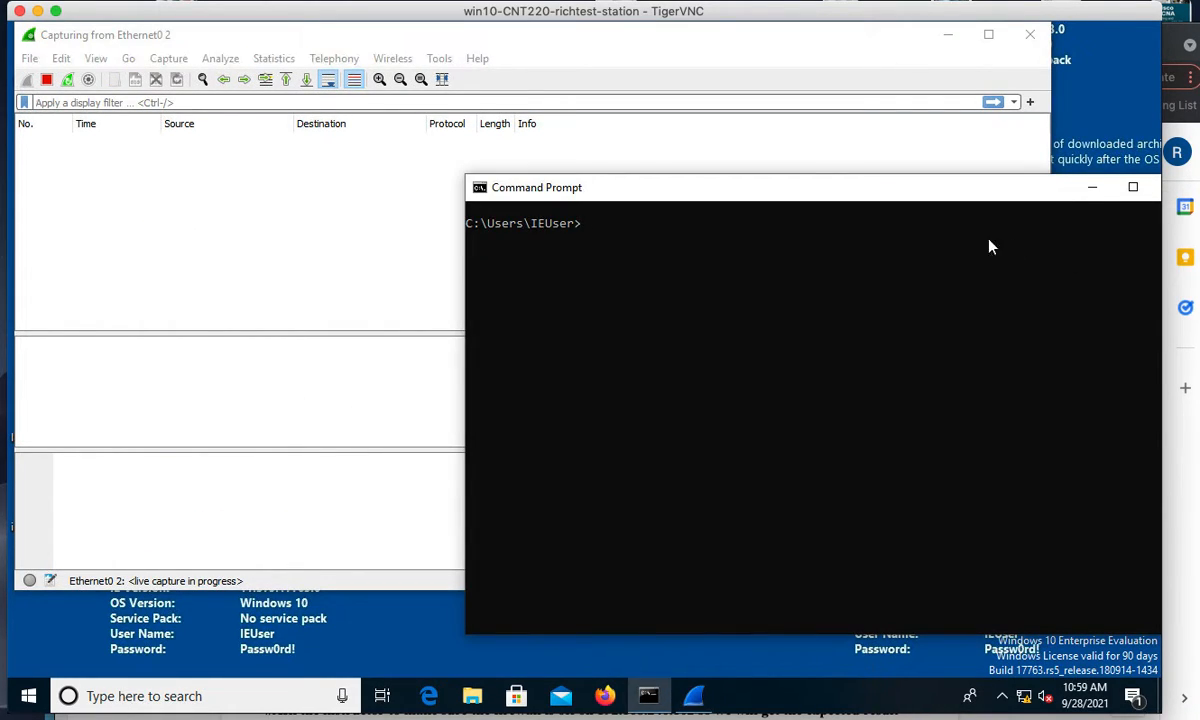
left_click(1179, 453)
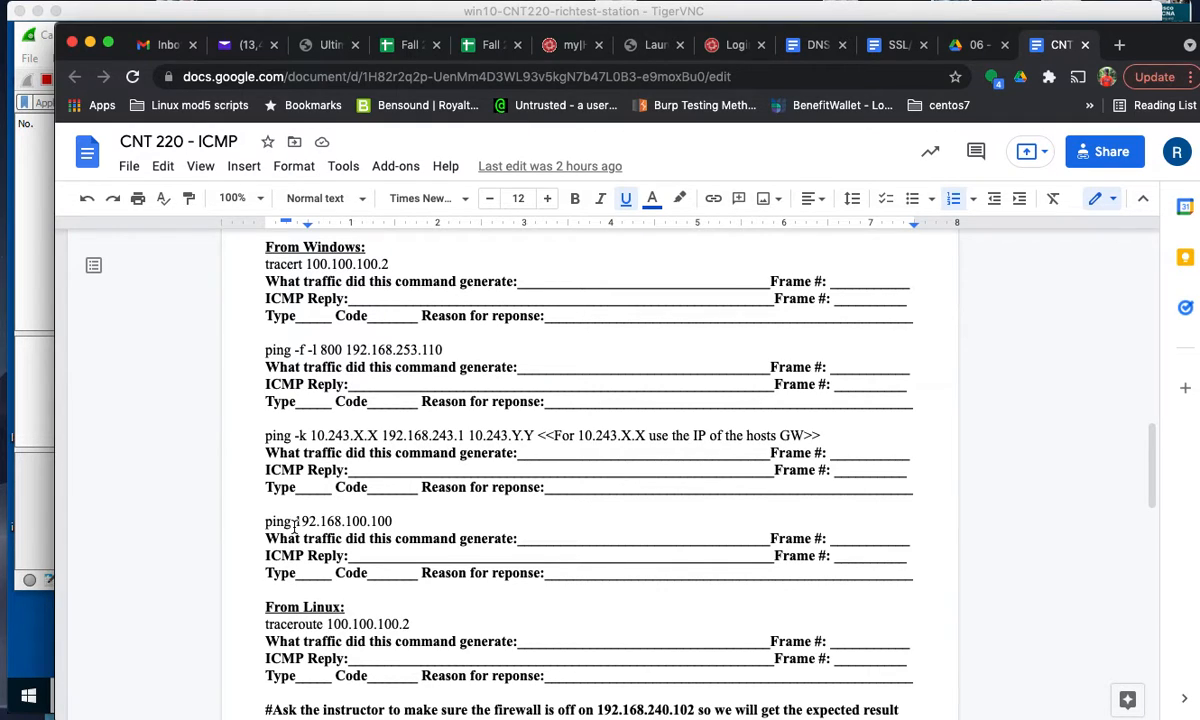
left_click(997, 12)
left_click(672, 370)
type("tracert")
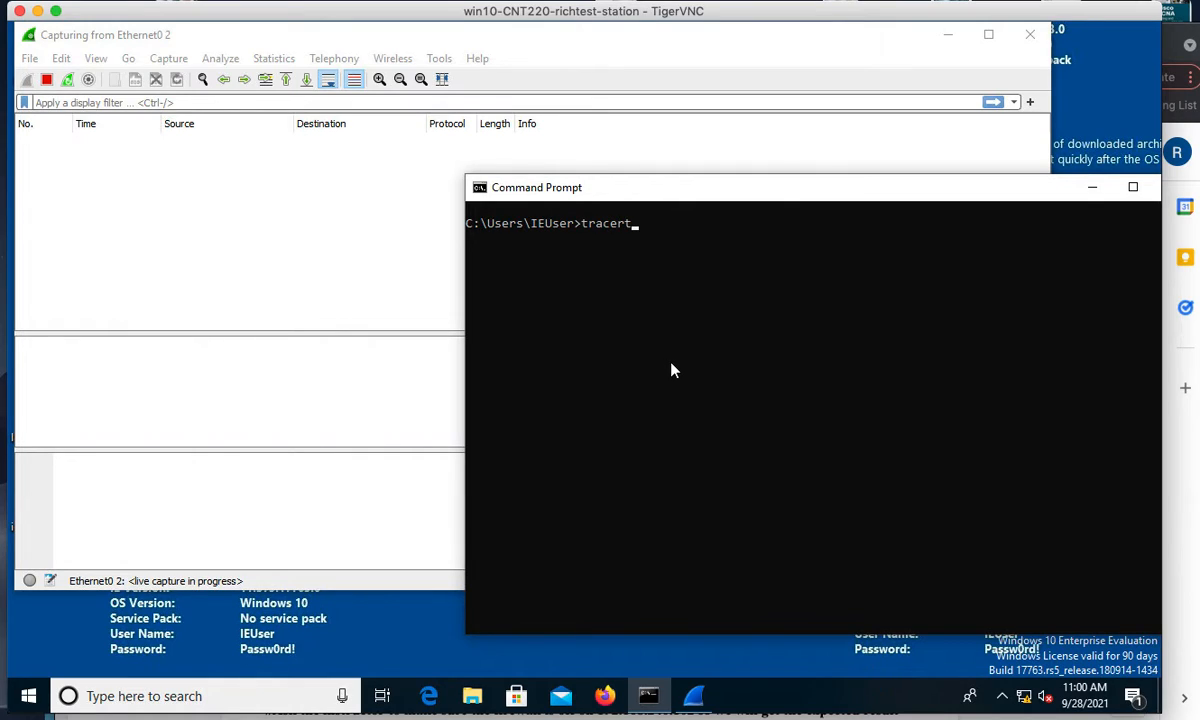
type(" 100.100.100.2")
key("Return")
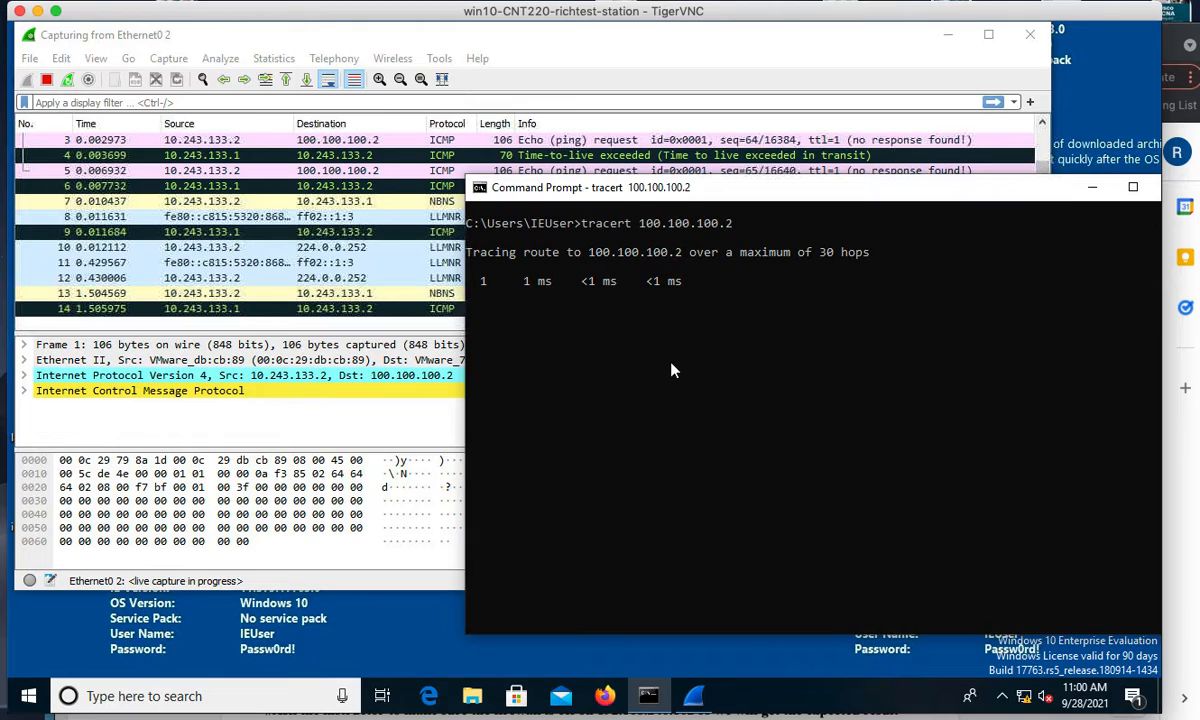
- Reopen TigerVNC Viewer and reconnect to the remote Windows 10 station
key("super+Tab")
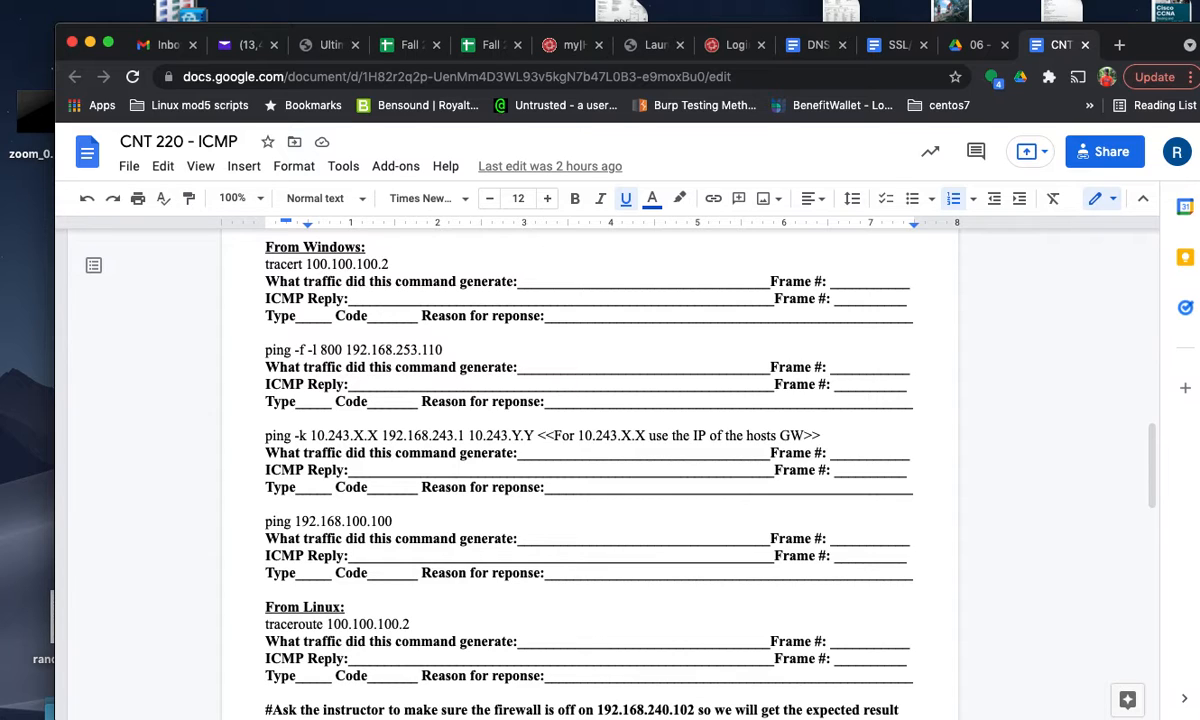
key("F4")
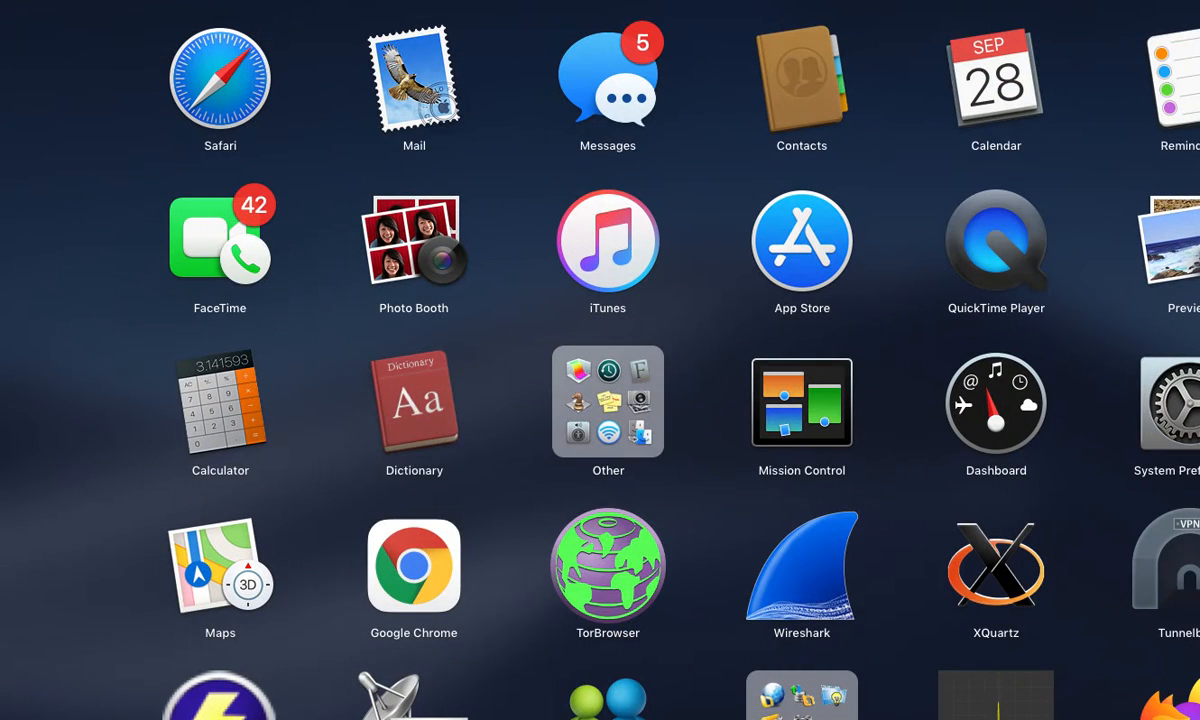
scroll(600, 360, "right", 5)
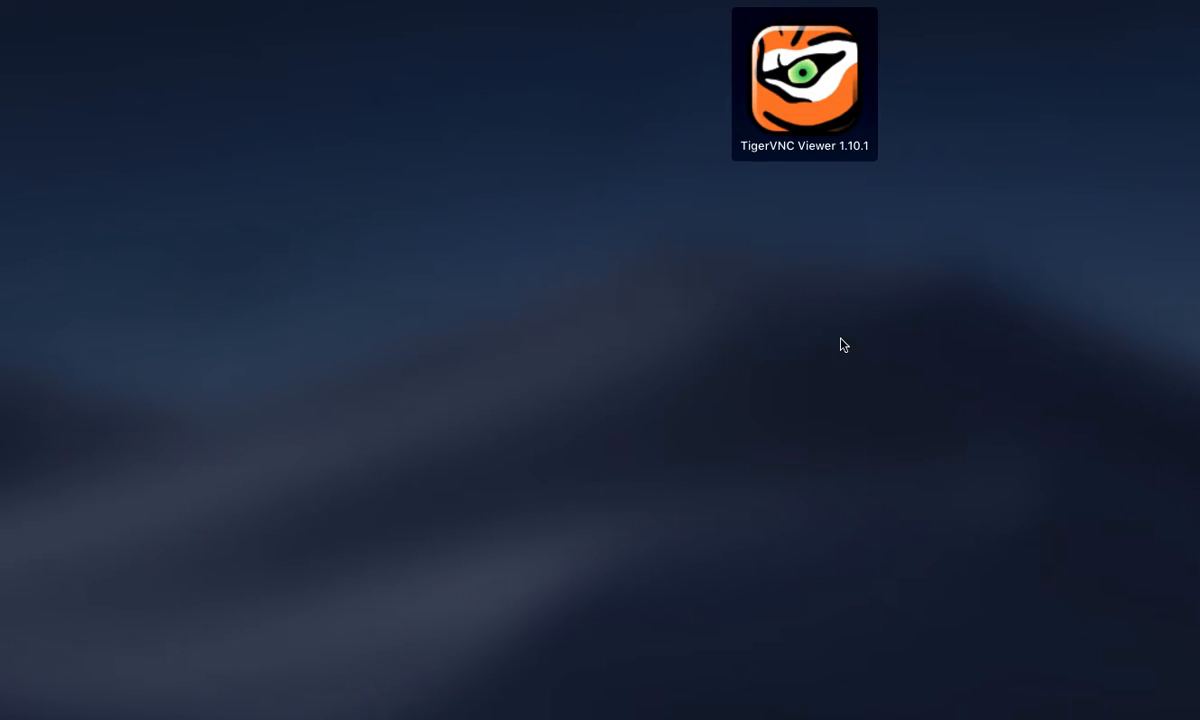
left_click(847, 138)
key("Return")
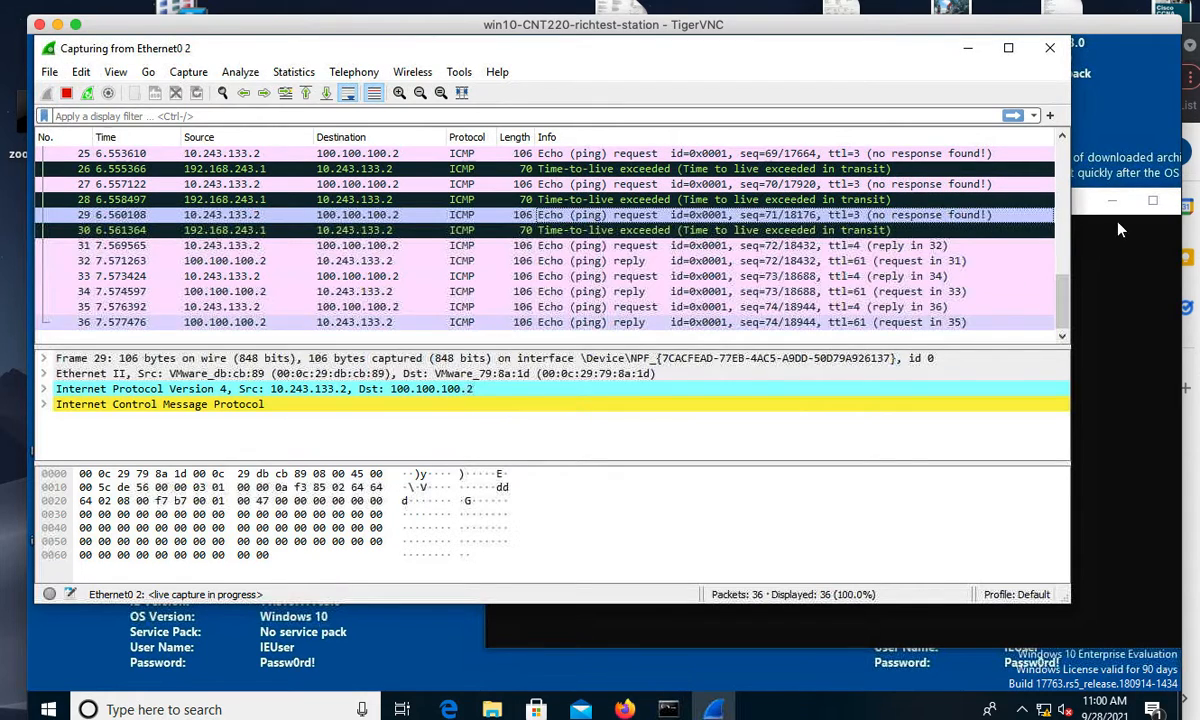
- Review the tracert output in Command Prompt and stop the running Wireshark capture
left_click(1095, 272)
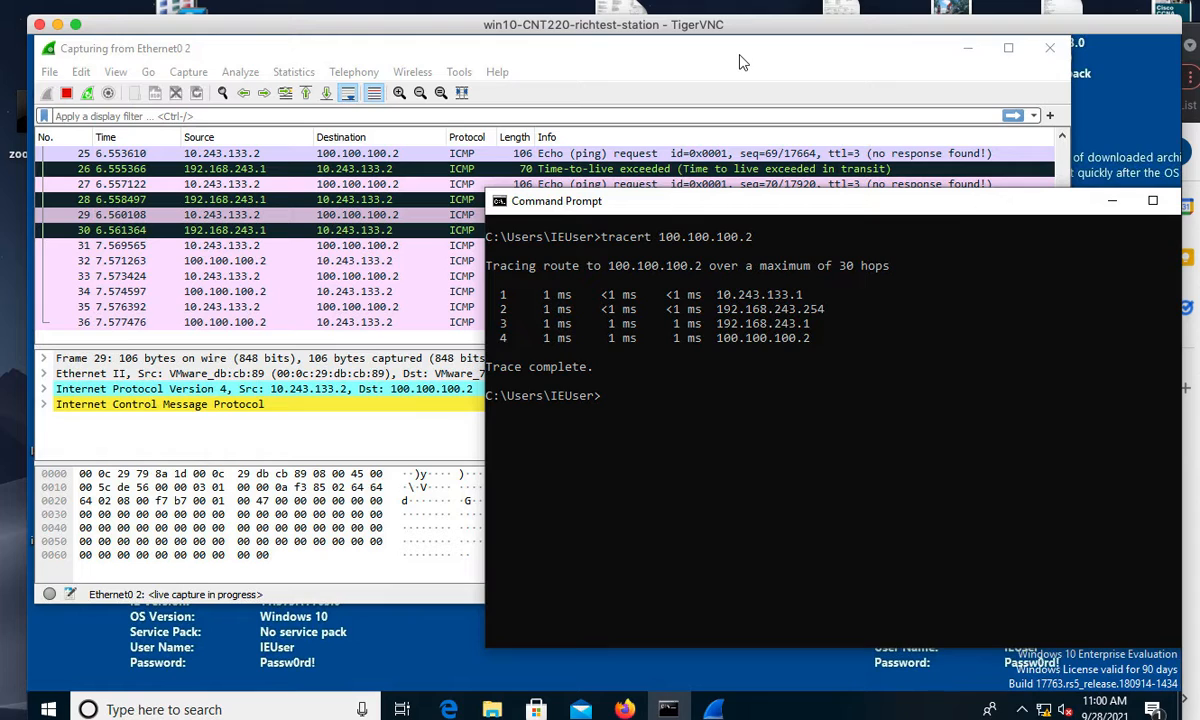
left_click(630, 140)
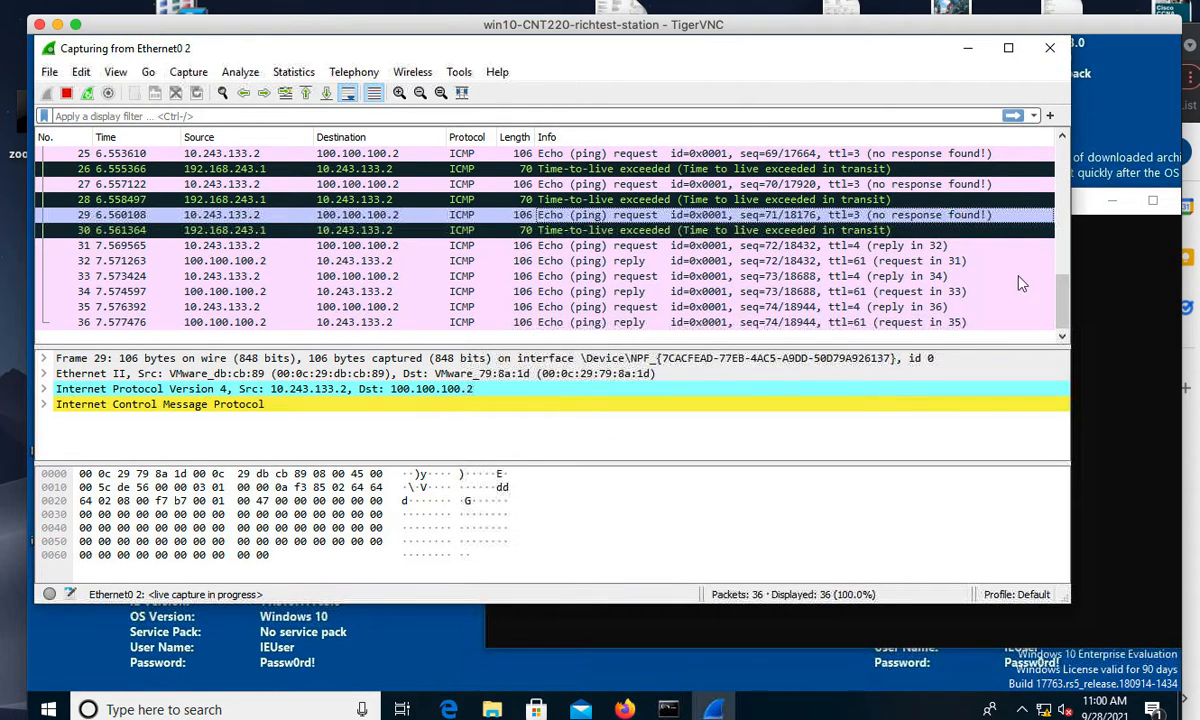
left_click(189, 72)
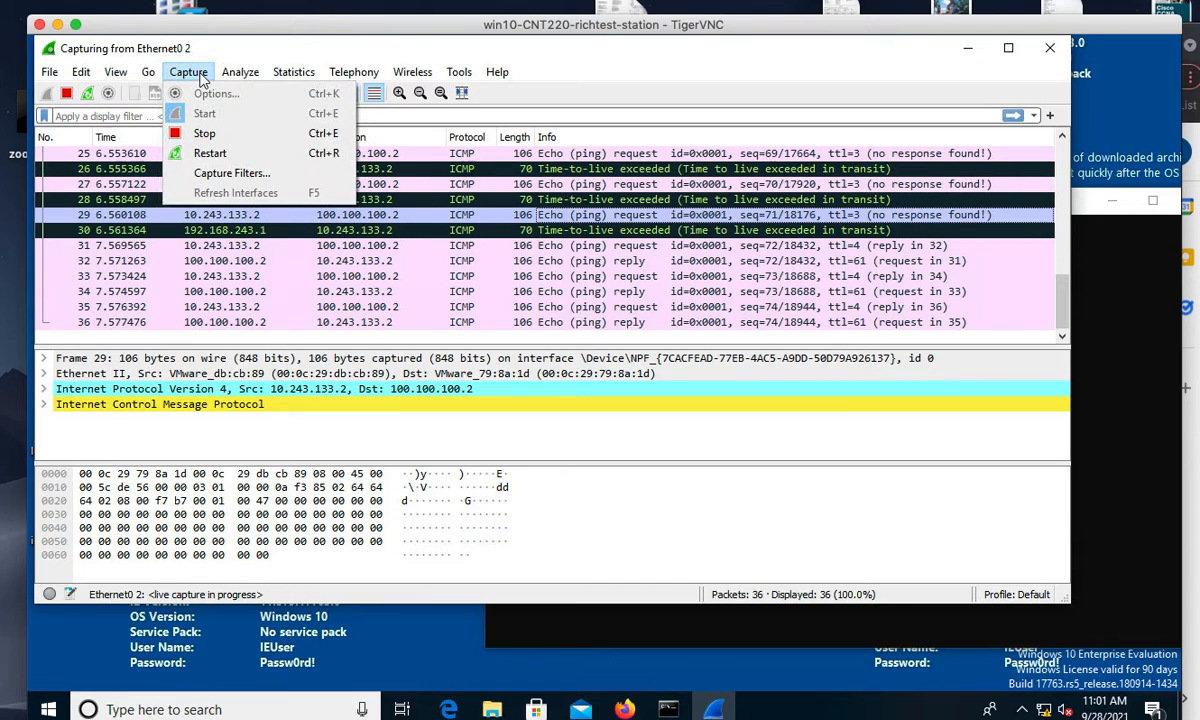
left_click(204, 136)
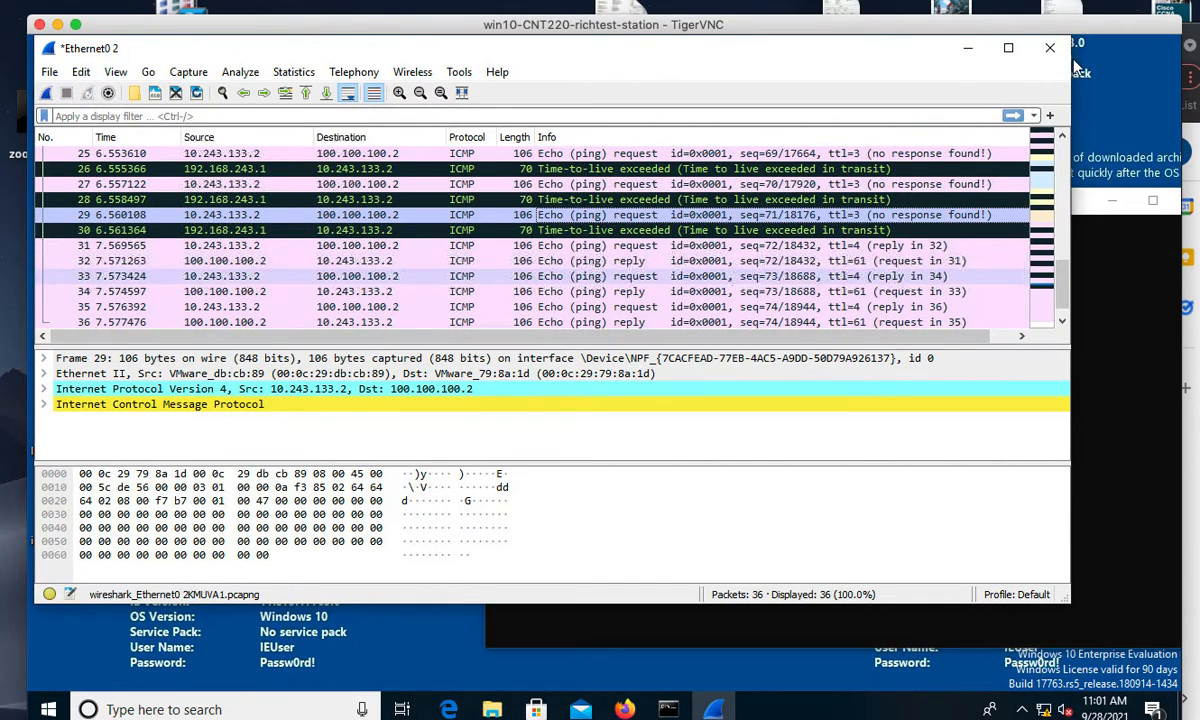
- Inspect the Time to Live field in the IPv4 header of packet 1 in a separate packet window, and close it
scroll(1066, 233, "up", 8)
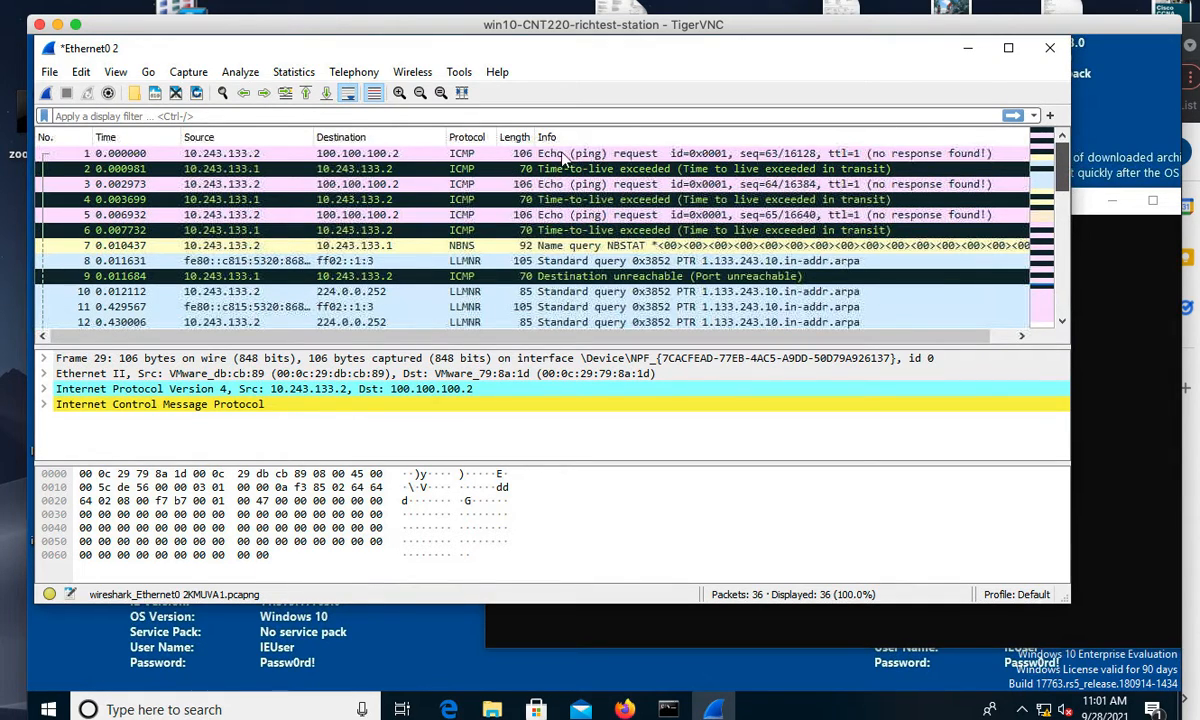
left_click(830, 156)
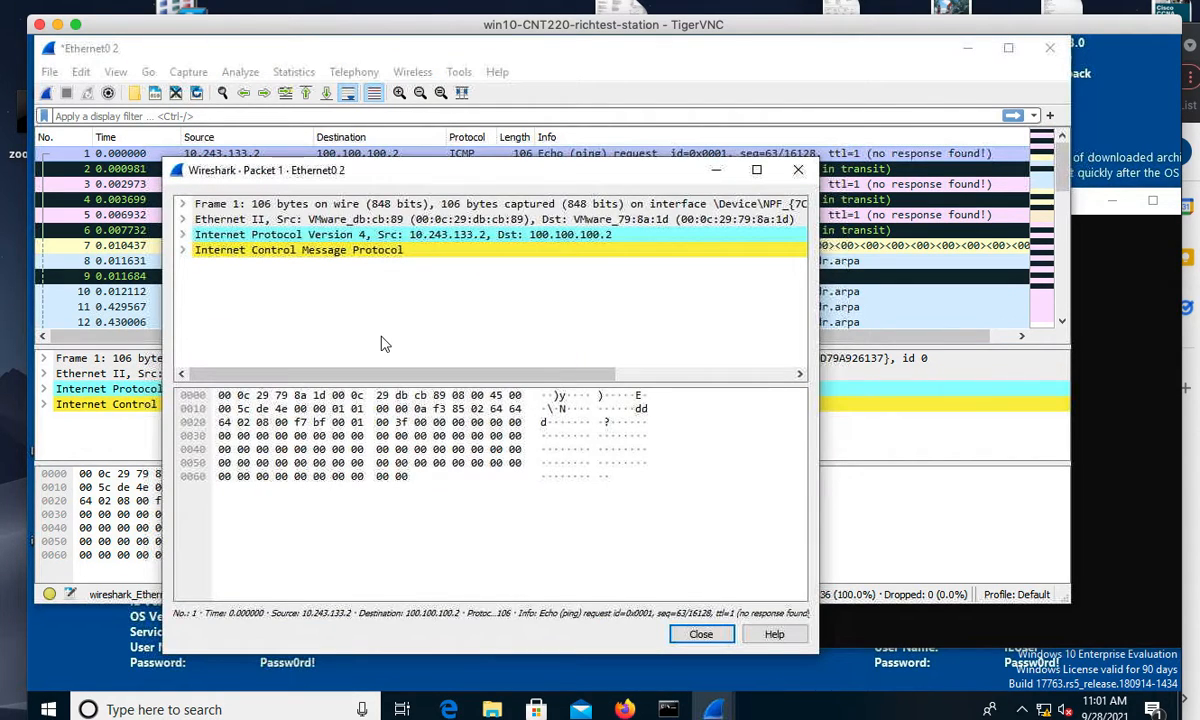
left_click(183, 235)
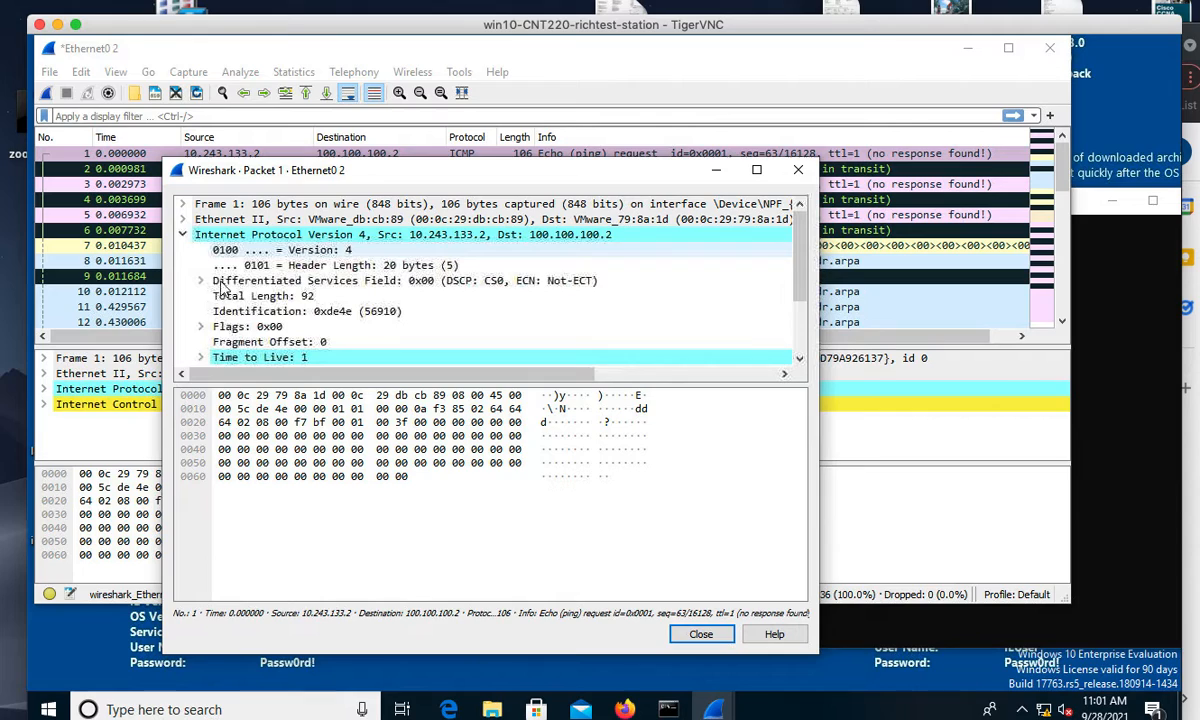
left_click(263, 360)
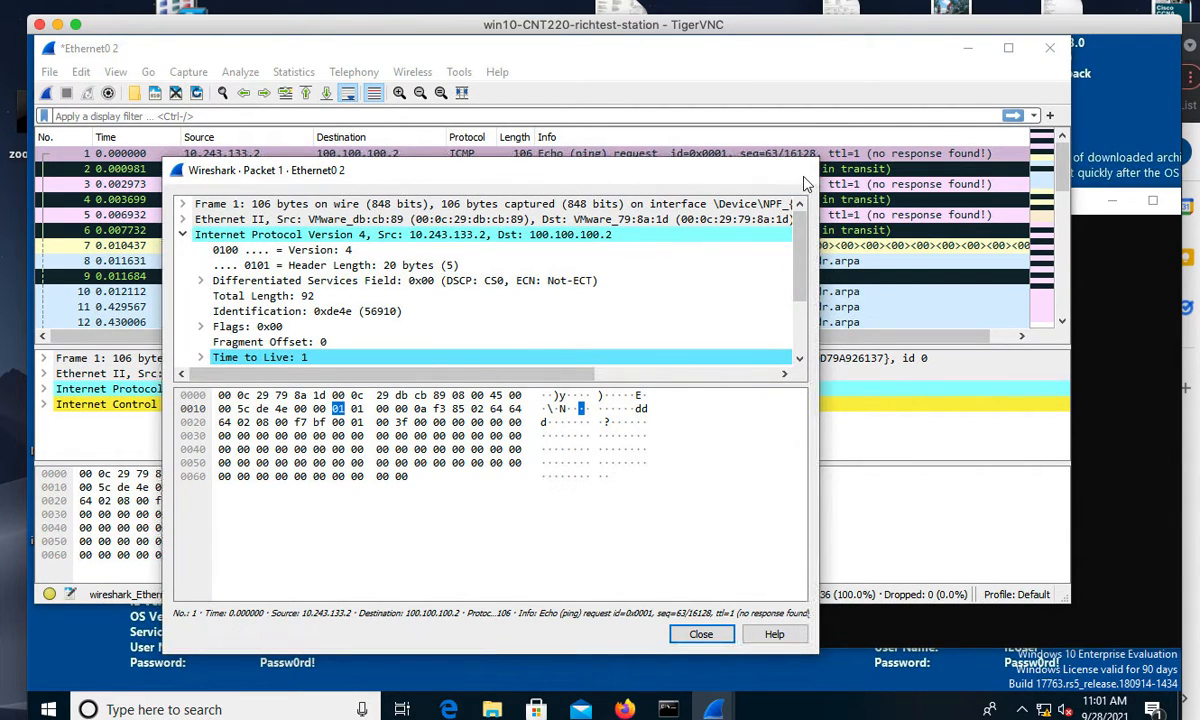
left_click(803, 174)
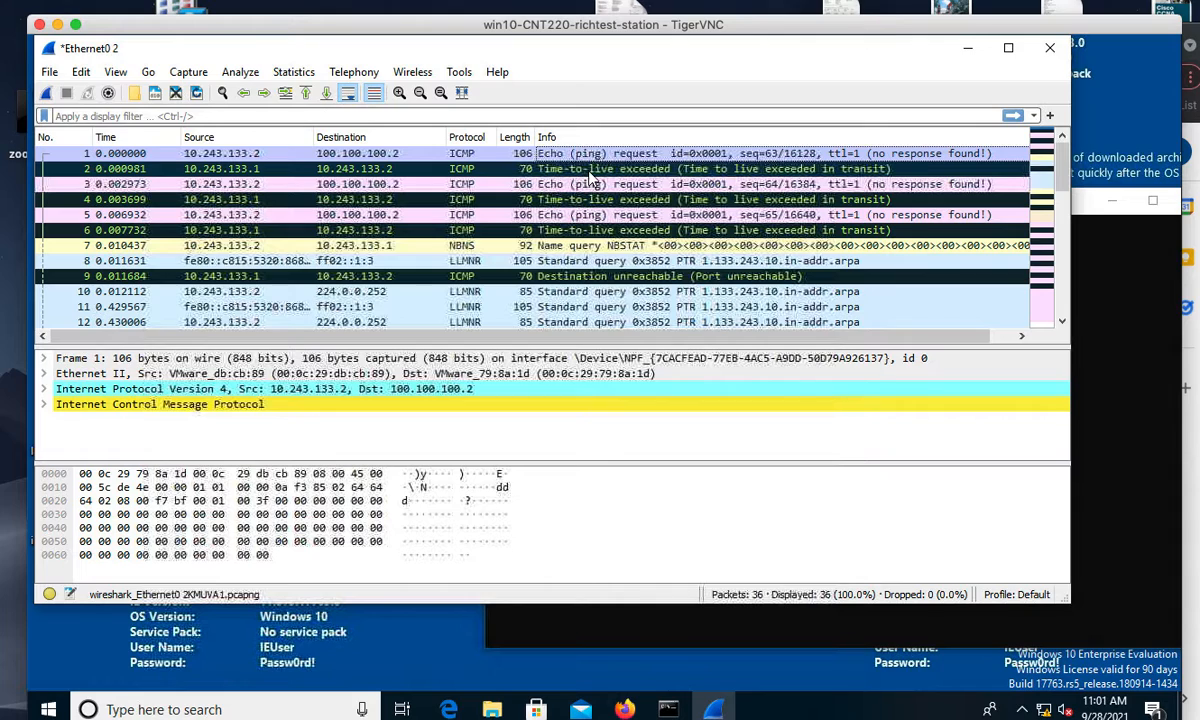
- Examine packet 2's ICMP type, code and embedded IPv4 header in a separate window with an enlarged details area, and close it
double_click(588, 172)
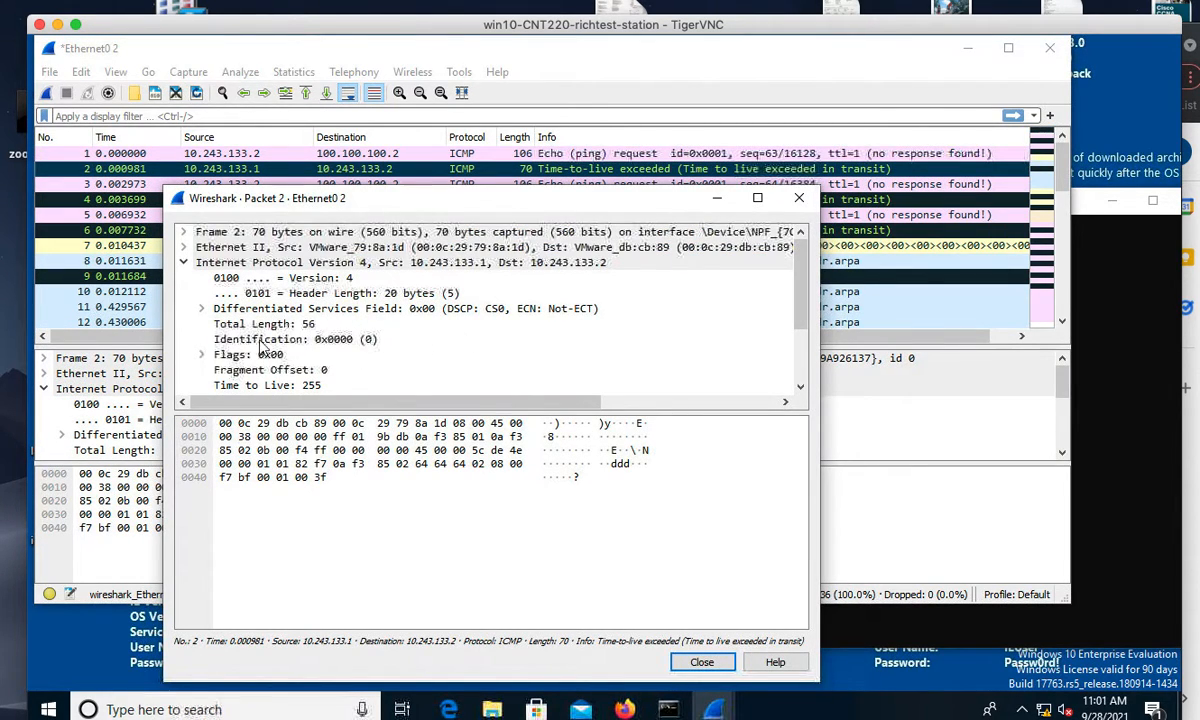
left_click(183, 262)
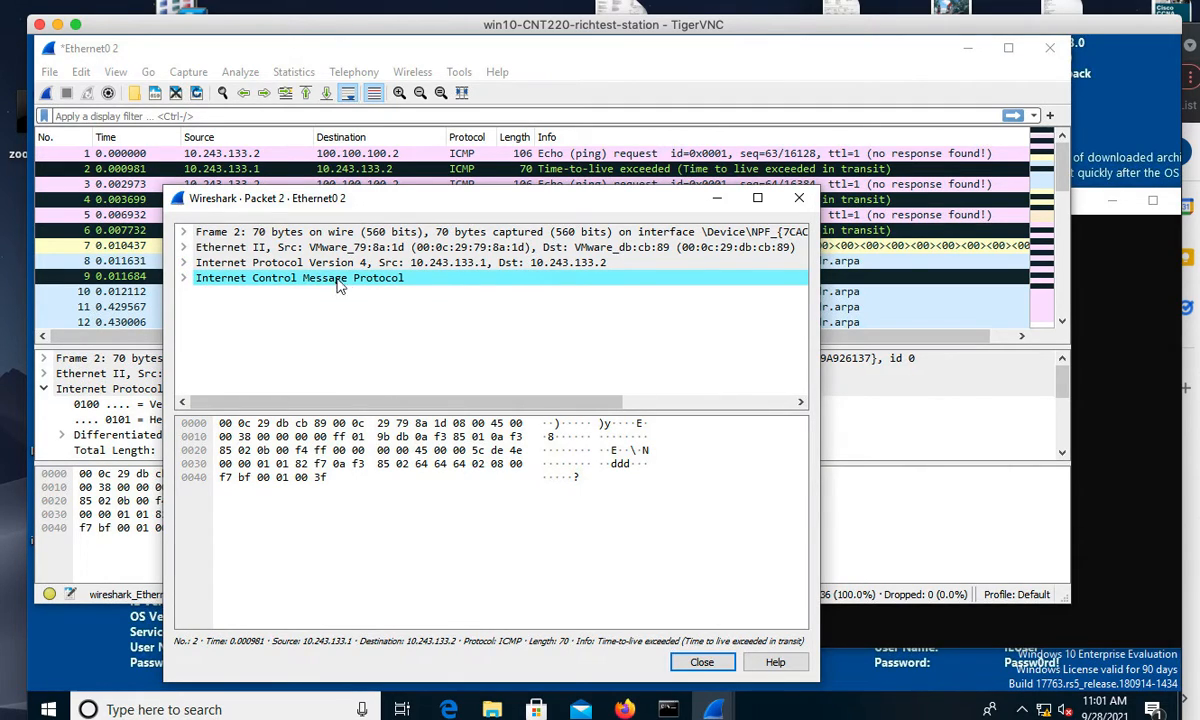
left_click(184, 277)
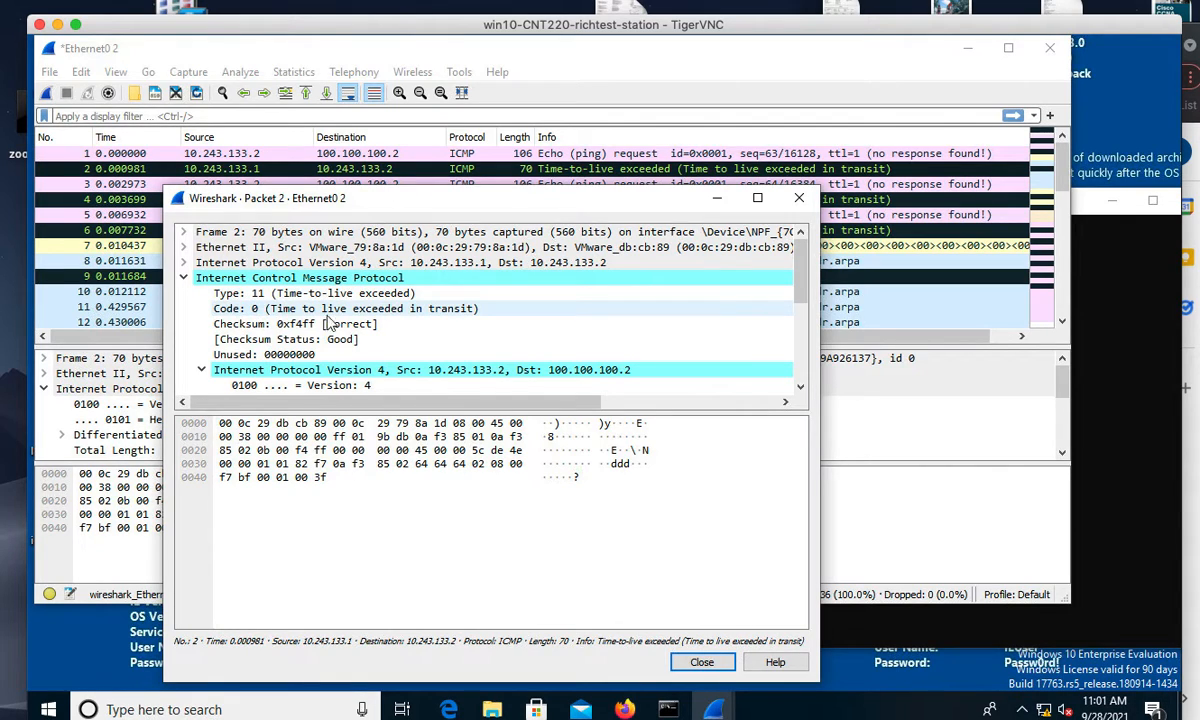
scroll(430, 316, "down", 1)
scroll(452, 333, "down", 3)
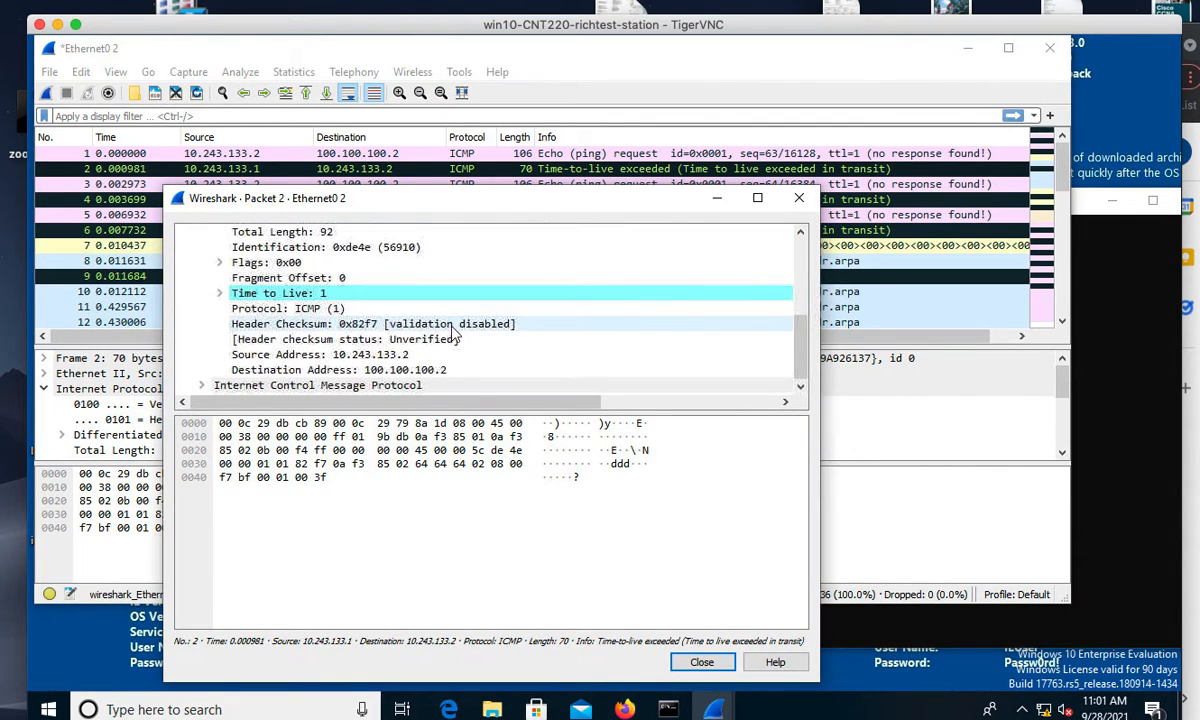
scroll(425, 315, "up", 5)
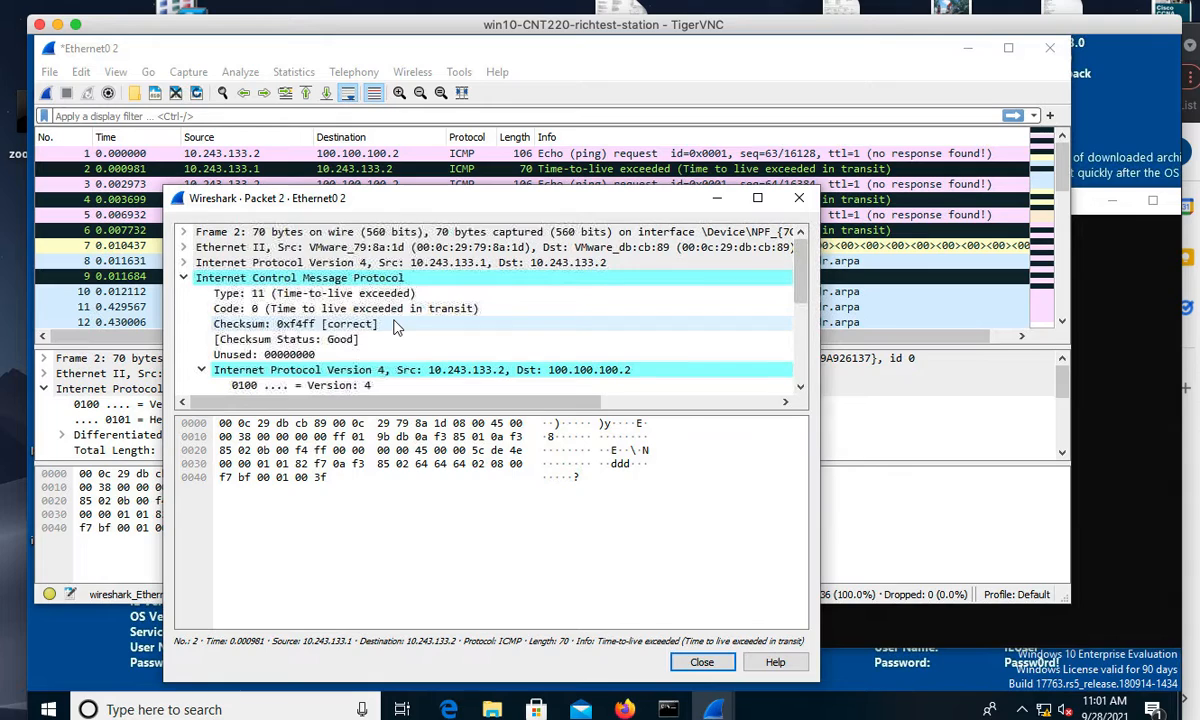
scroll(531, 383, "down", 2)
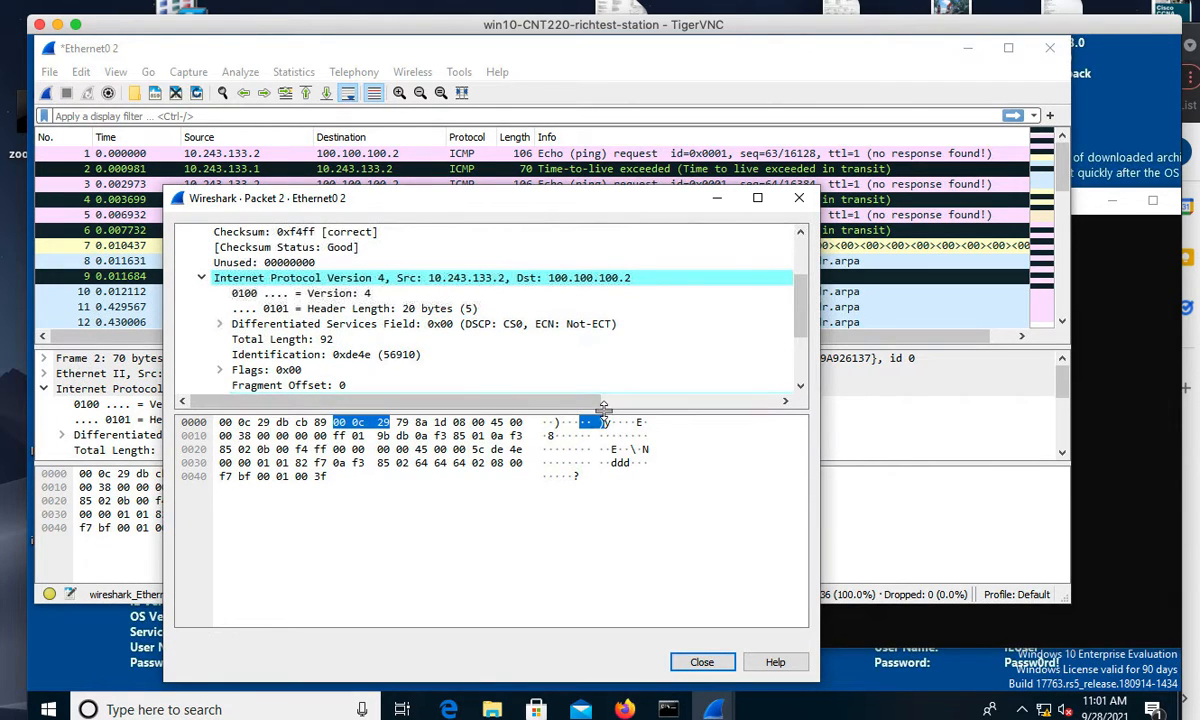
left_click_drag(603, 406, 585, 490)
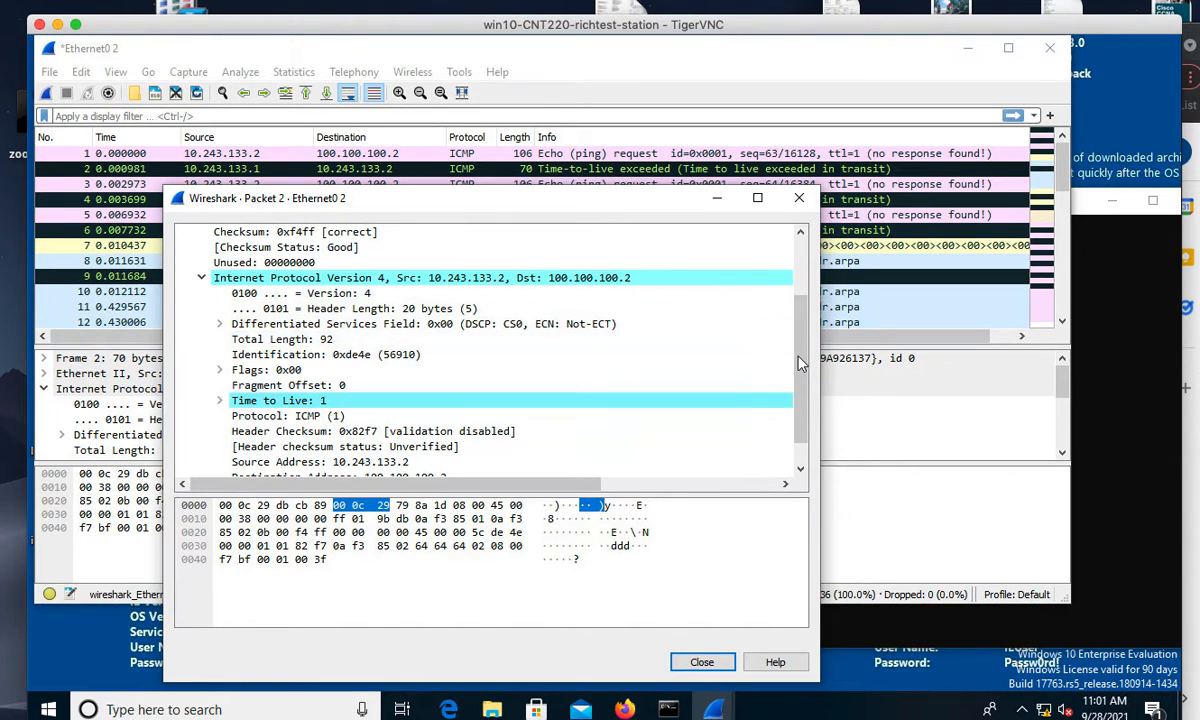
scroll(753, 277, "up", 2)
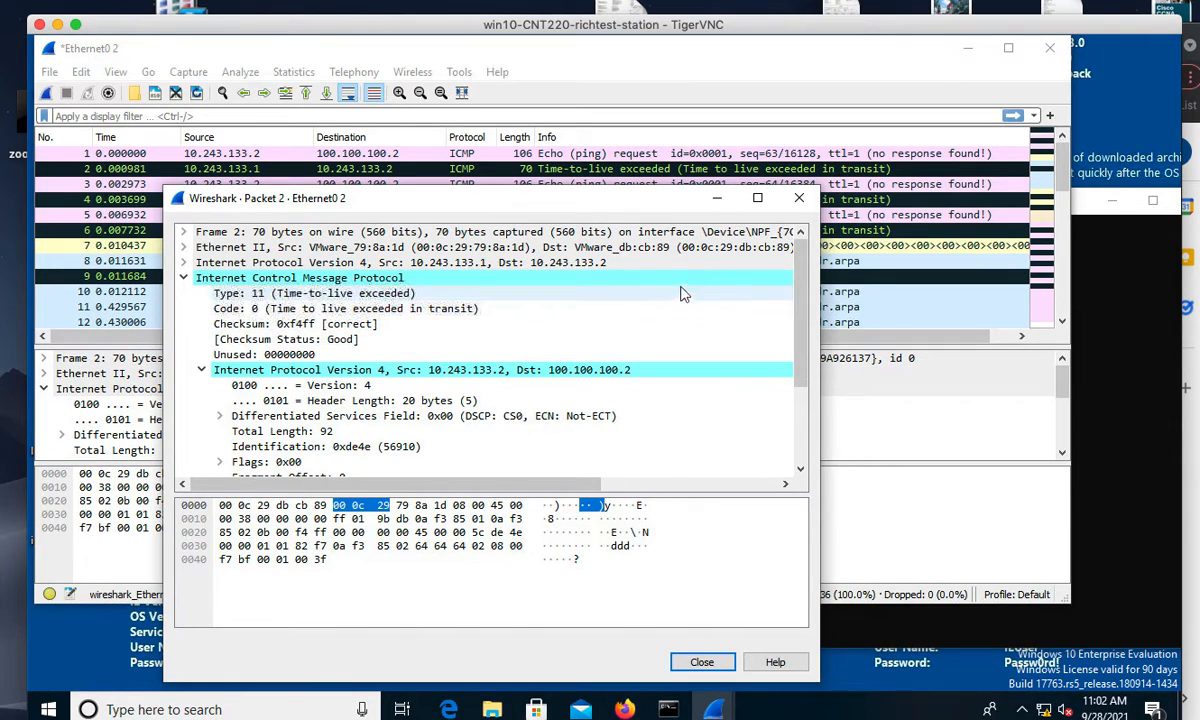
left_click(702, 662)
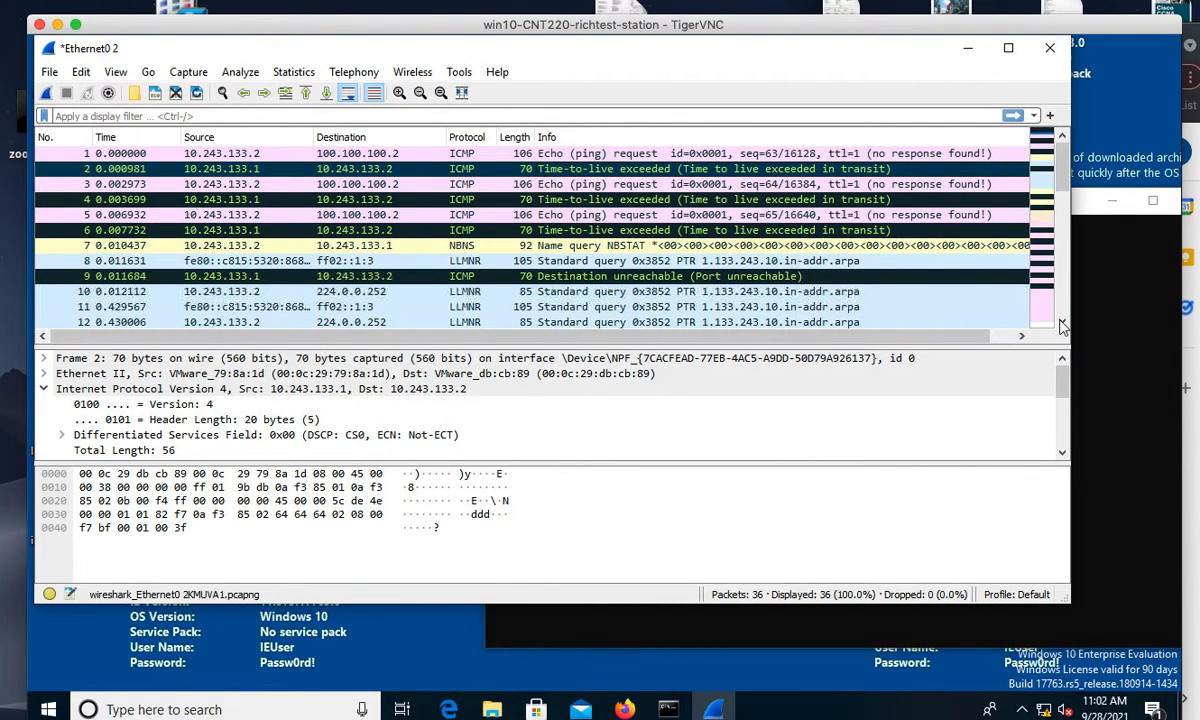
- Select packet 19, the first echo request sent with a TTL of 2, to show its details
scroll(1062, 326, "down", 2)
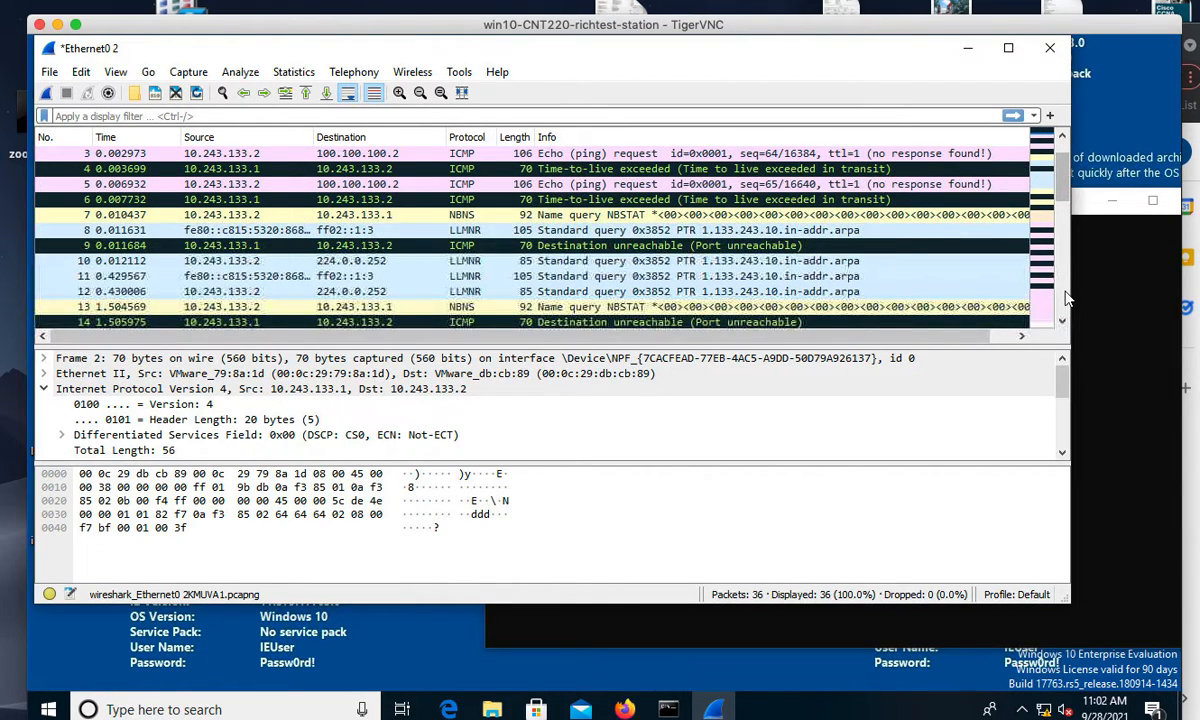
scroll(997, 285, "down", 3)
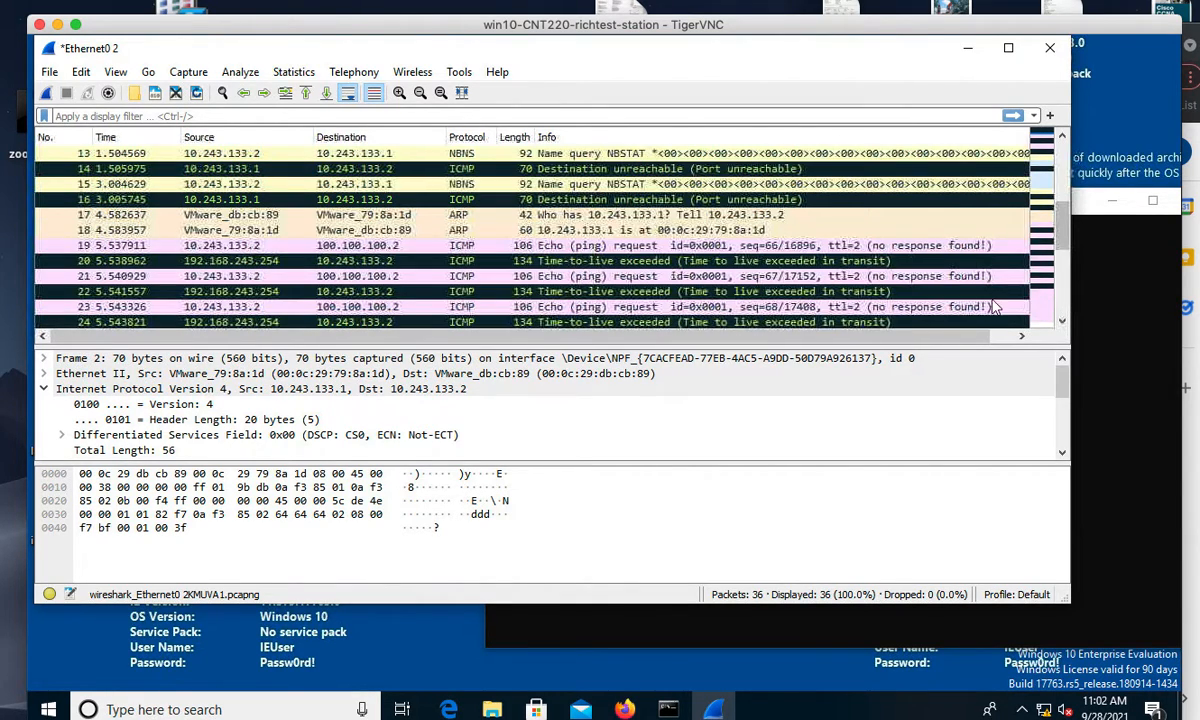
left_click(820, 247)
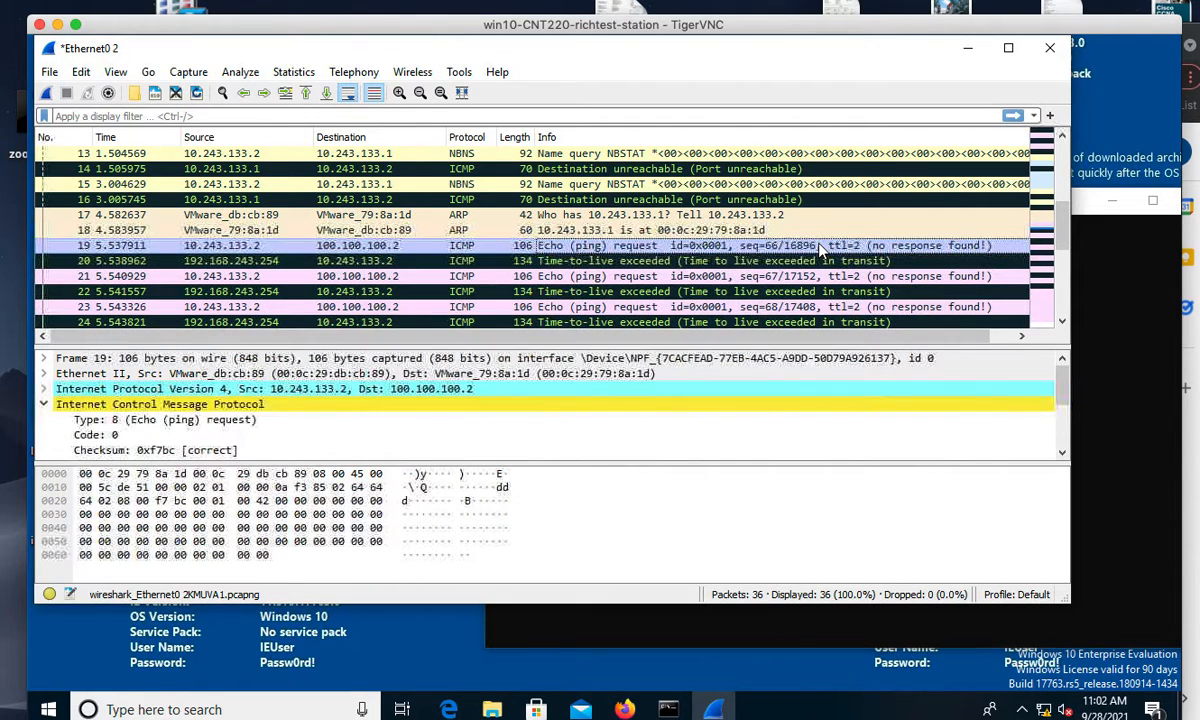
- Examine Time-to-live exceeded packet 20, echo request packet 31 and echo reply packet 32, and compare them with the tracert output in Command Prompt
left_click(595, 261)
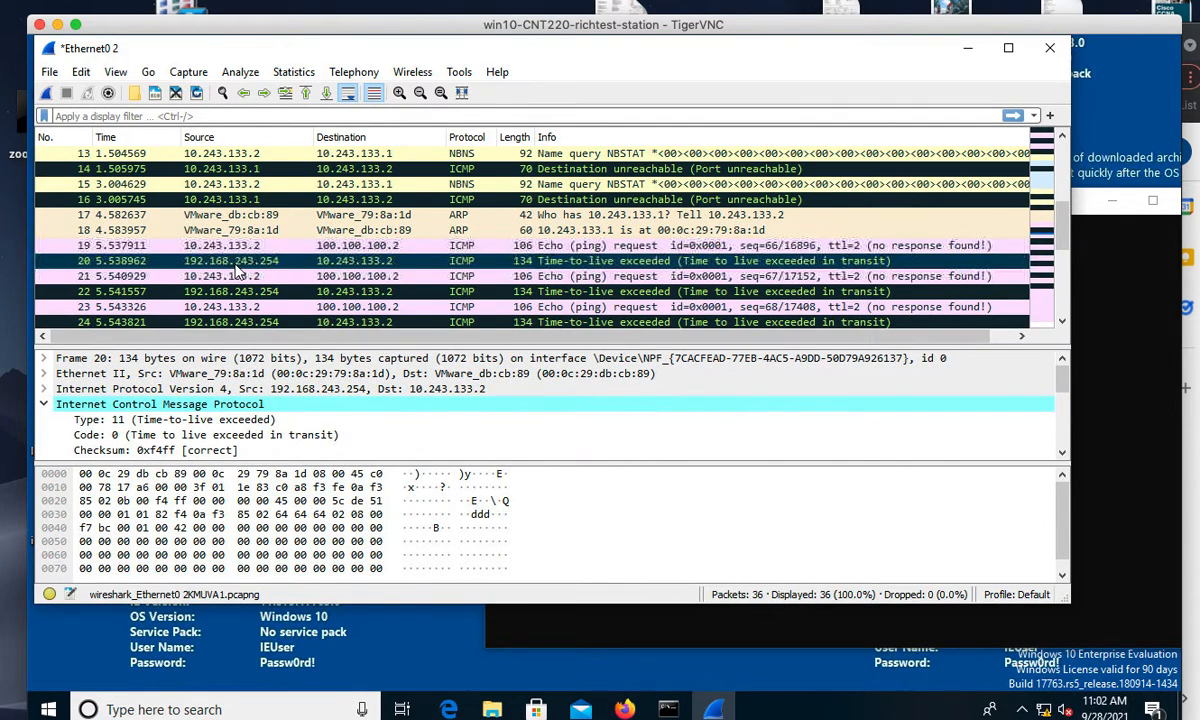
left_click(1065, 293)
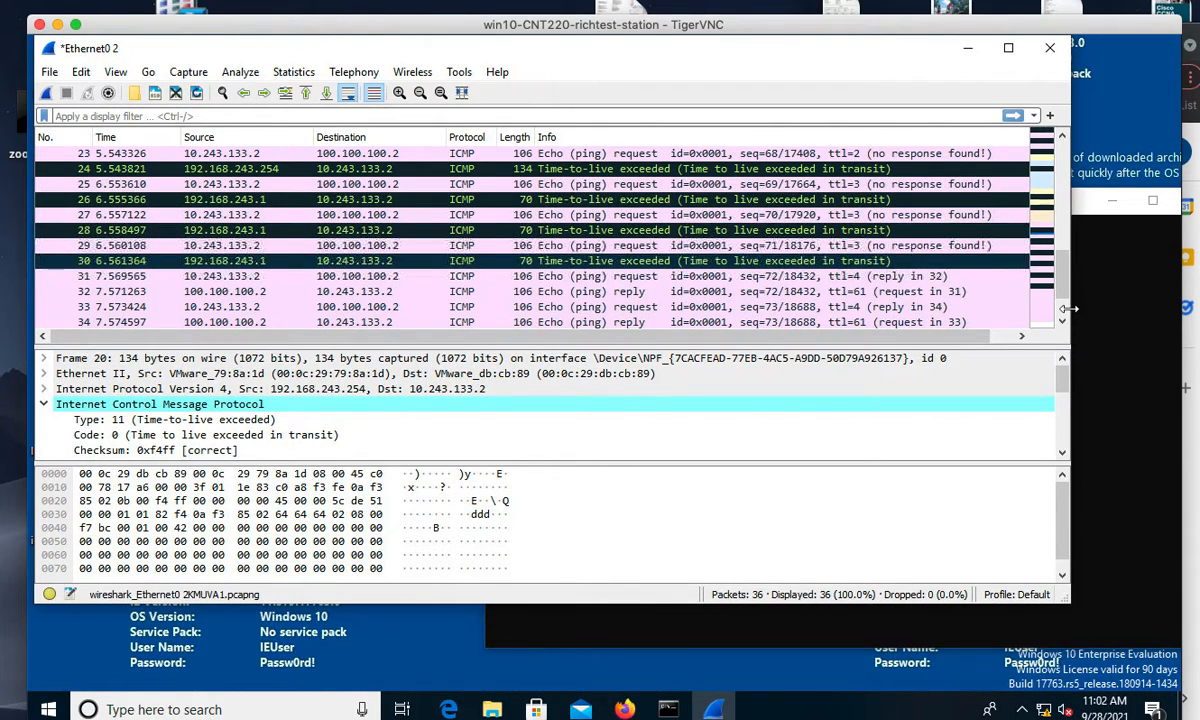
left_click(562, 277)
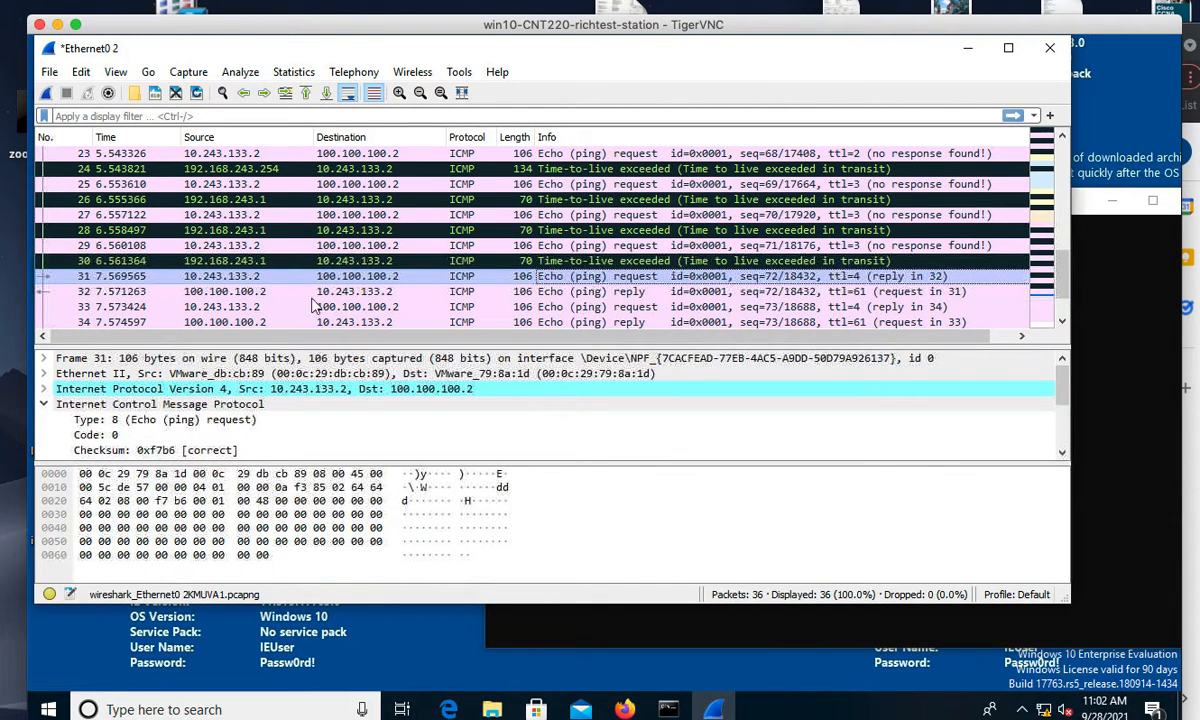
left_click(305, 291)
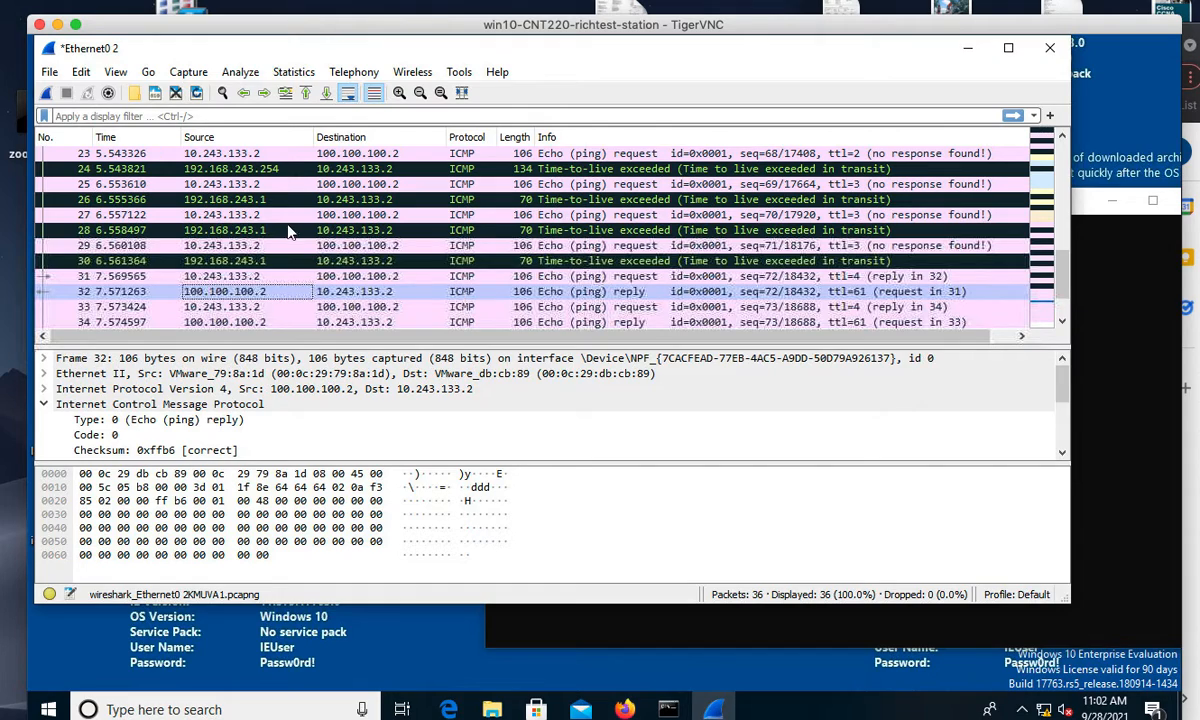
left_click(1120, 397)
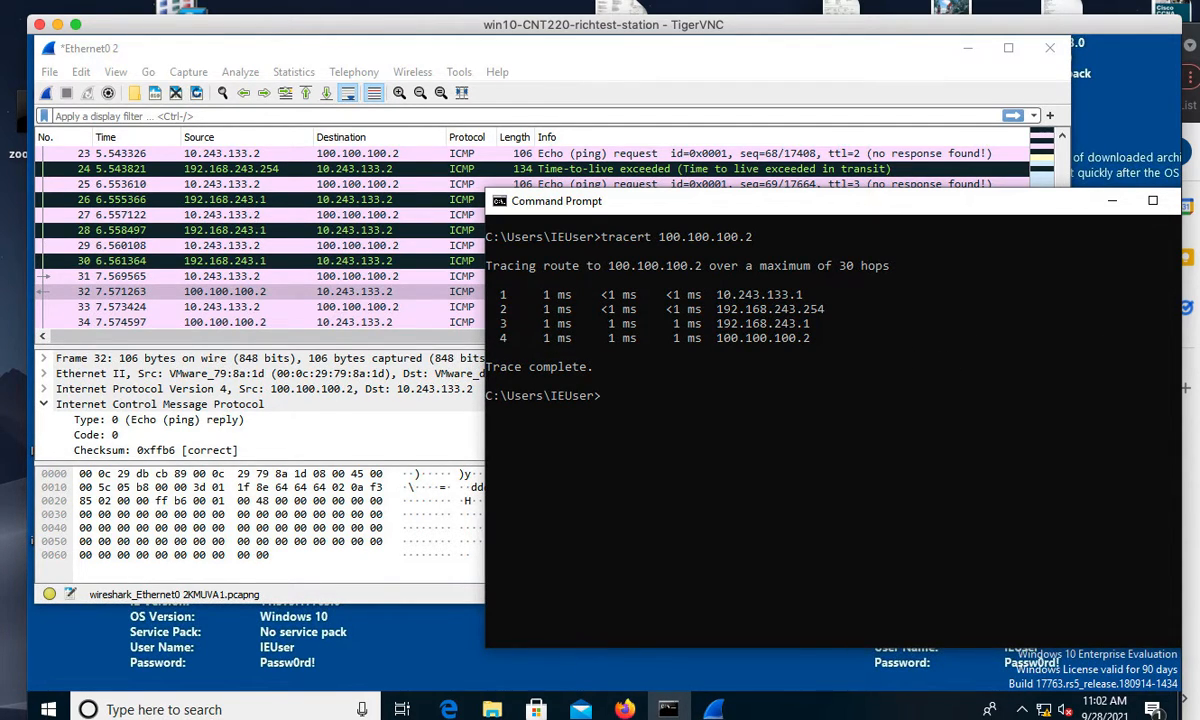
- Check the next Windows command in the CNT 220 - ICMP worksheet in Google Docs and return to the remote Windows desktop
left_click(1190, 440)
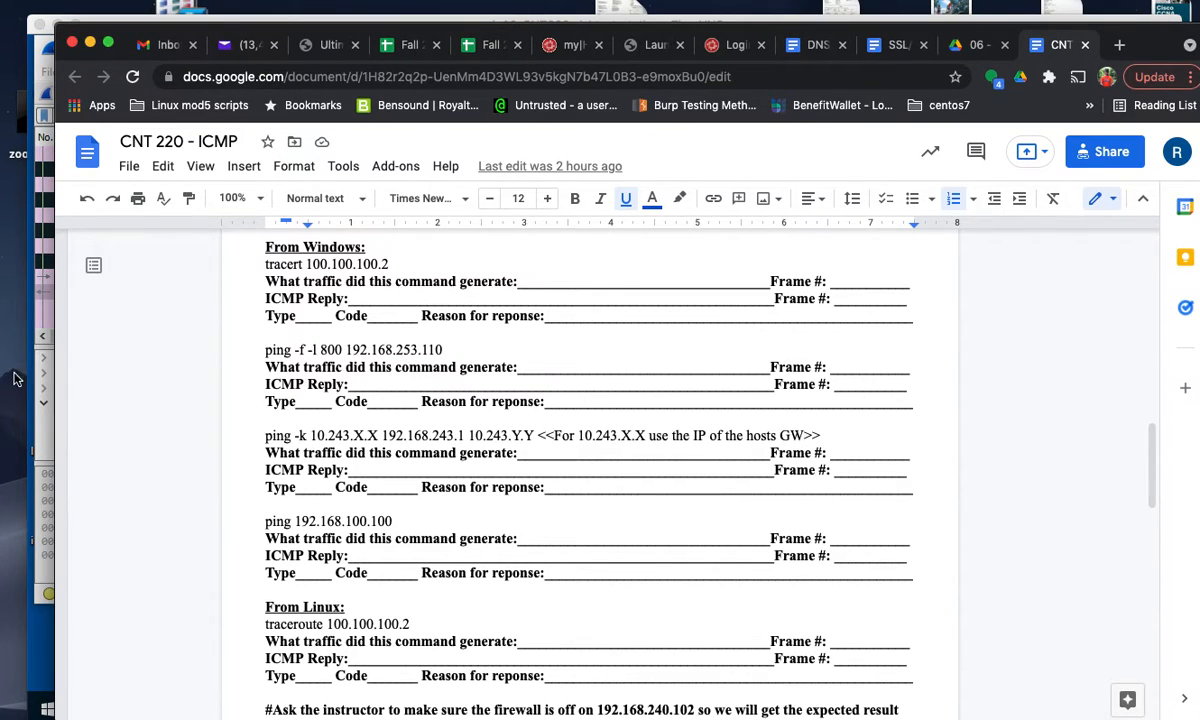
left_click(36, 600)
left_click(35, 643)
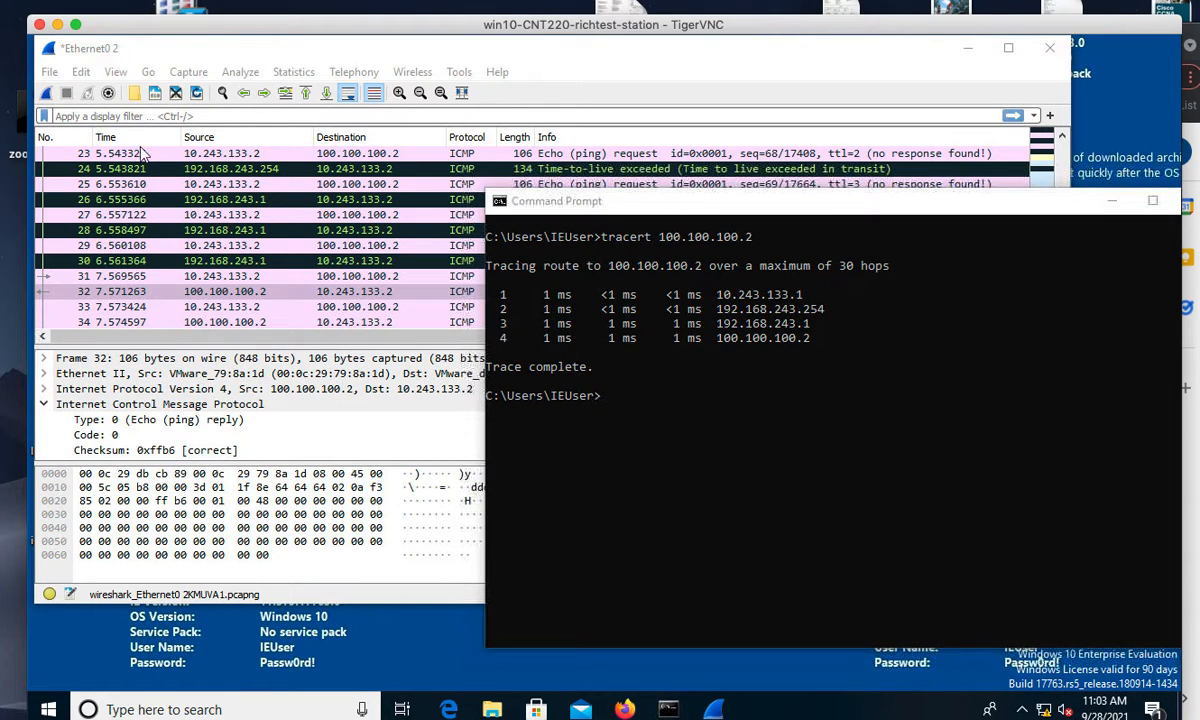
- Save the tracert capture to the Desktop as icmp-lab-windows-1 in pcapng format
left_click(50, 74)
left_click(50, 74)
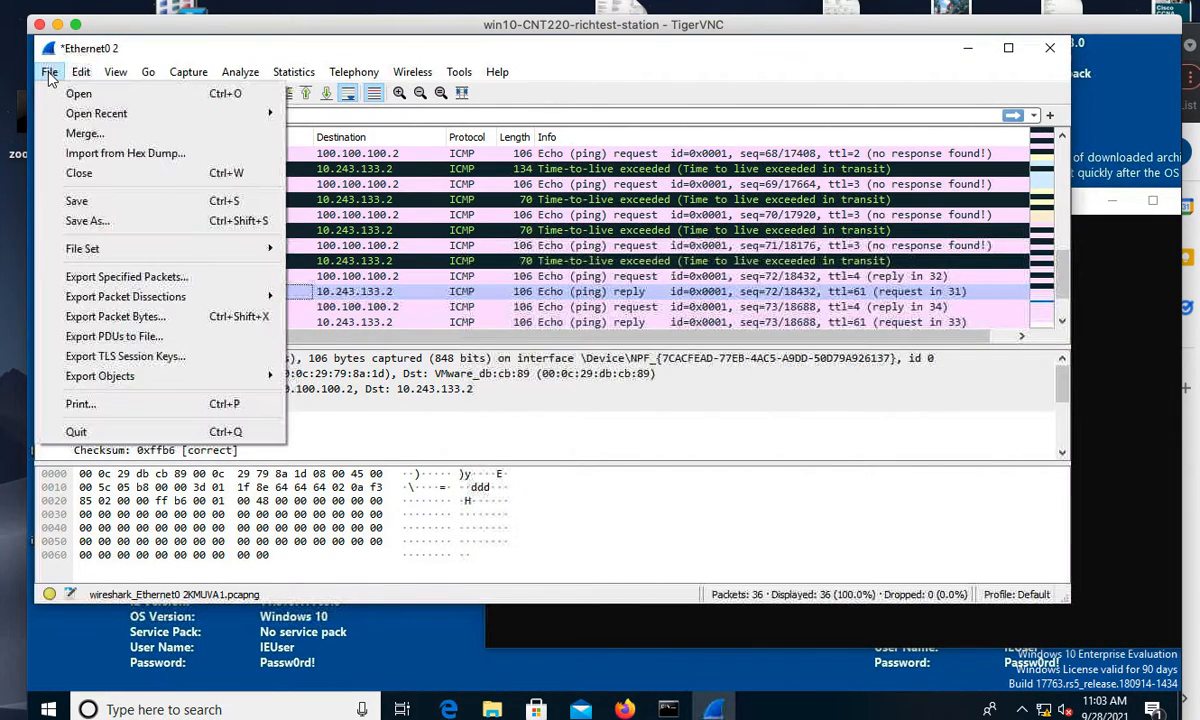
left_click(88, 221)
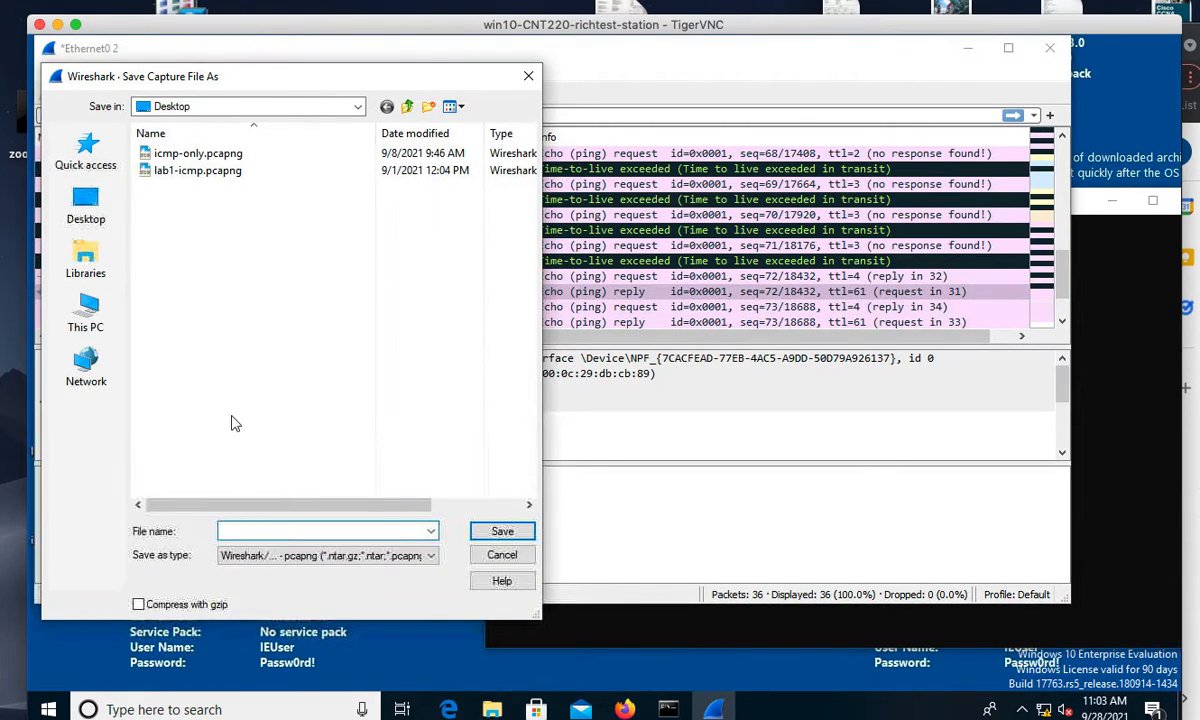
type("icmp-lab-windows-1")
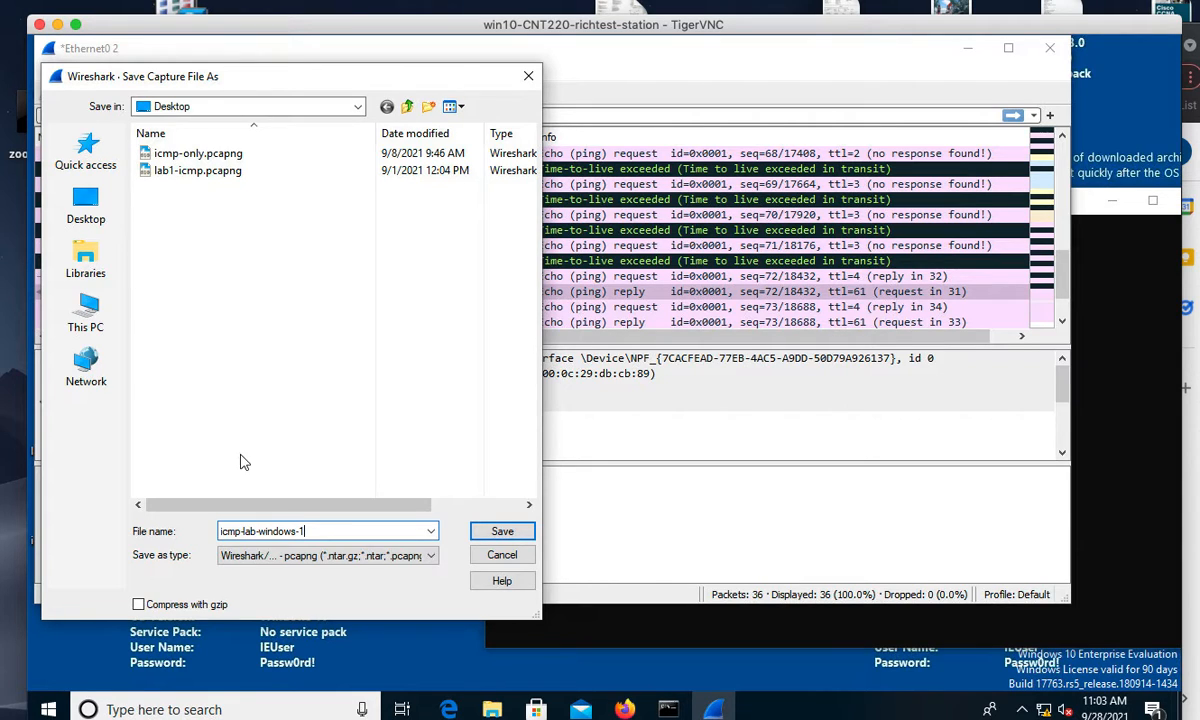
key("Return")
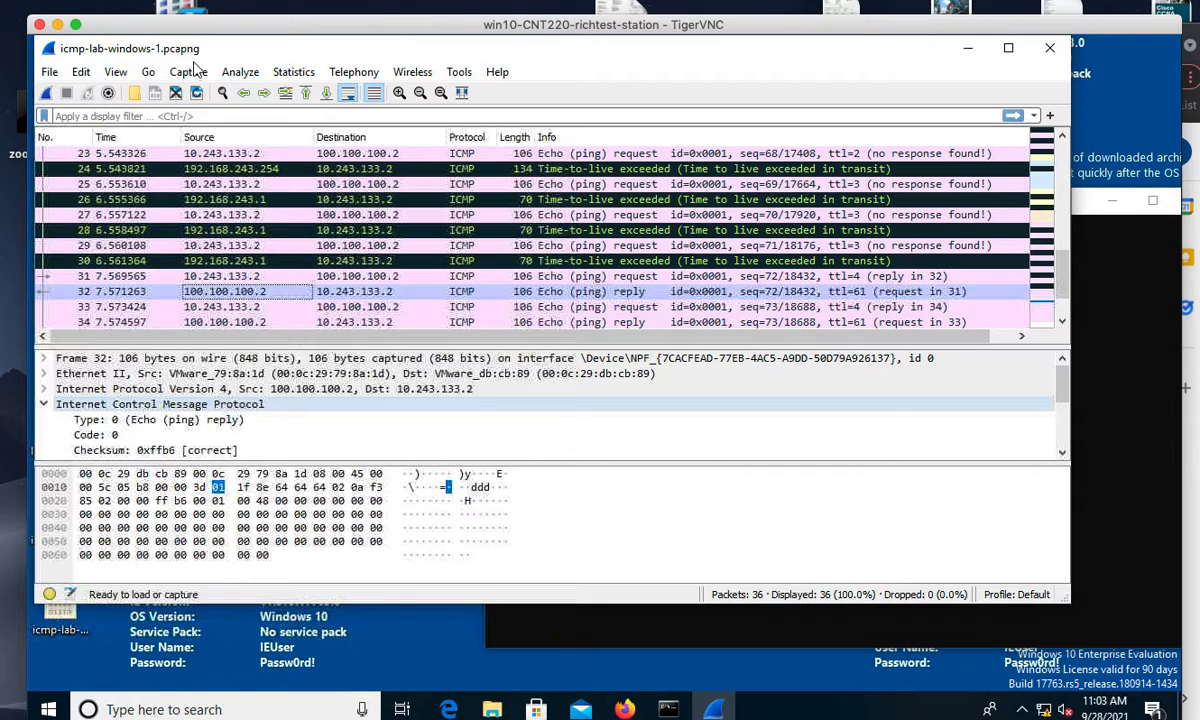
- Start a new Wireshark capture and run ping -f -l 800 192.168.253.110 in Command Prompt
left_click(189, 72)
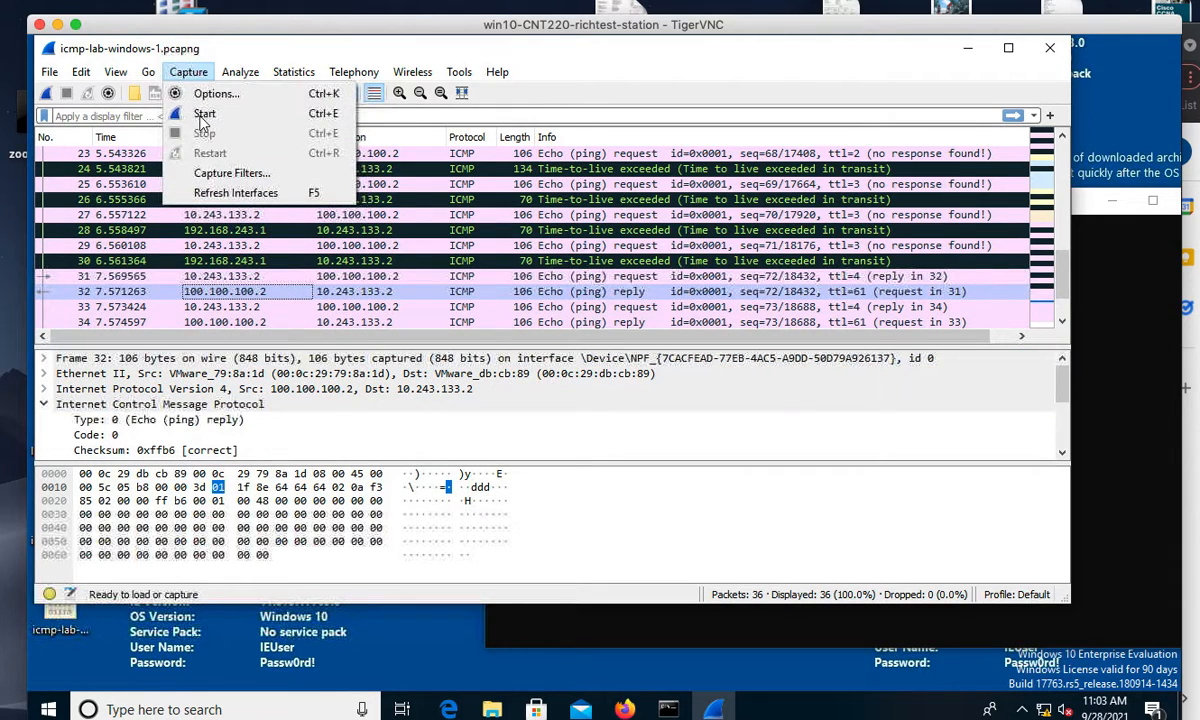
left_click(204, 115)
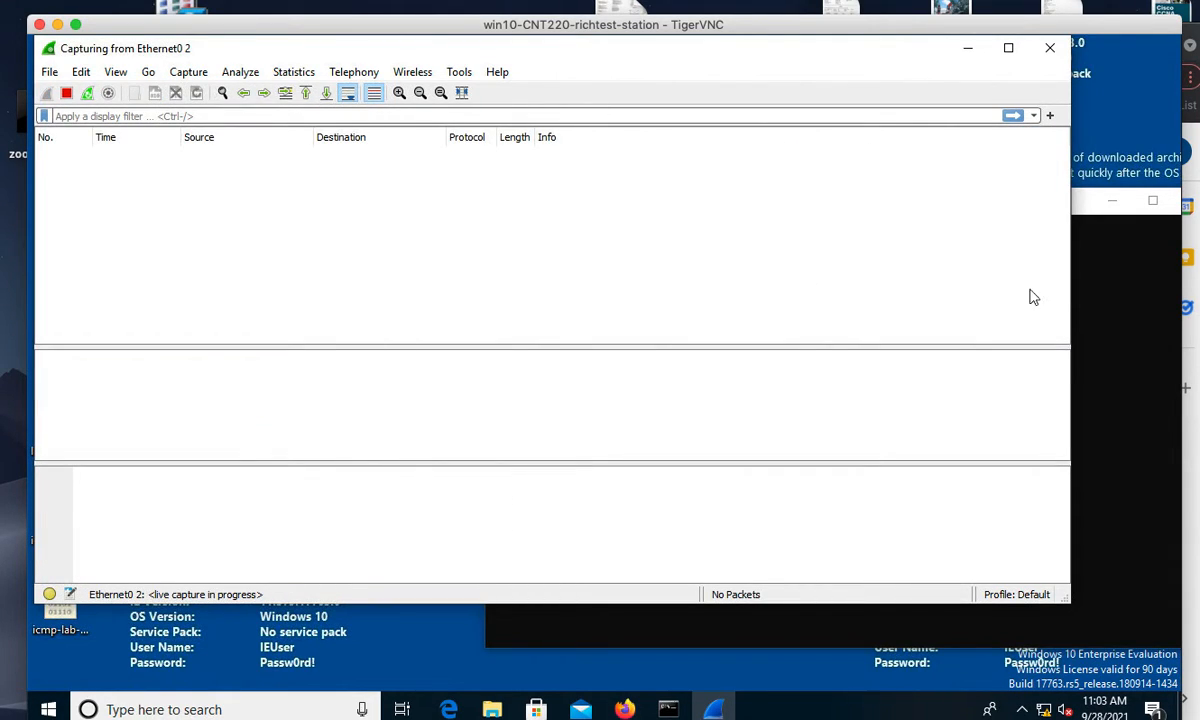
left_click(1107, 297)
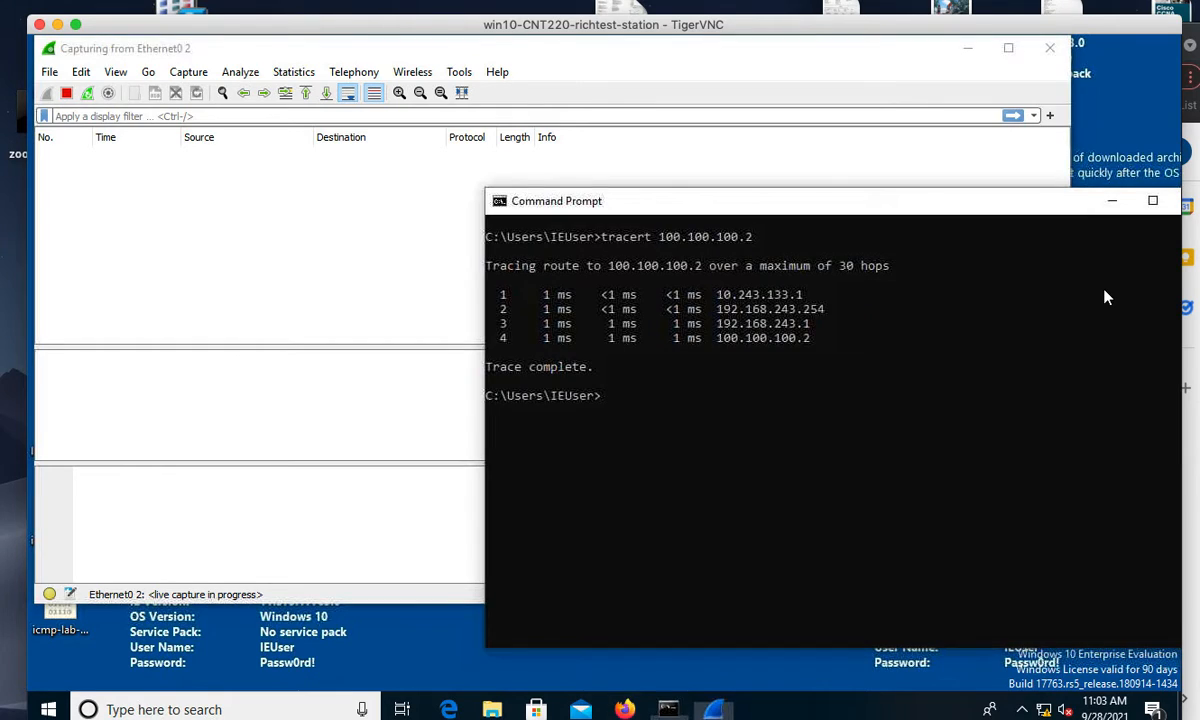
type("ping")
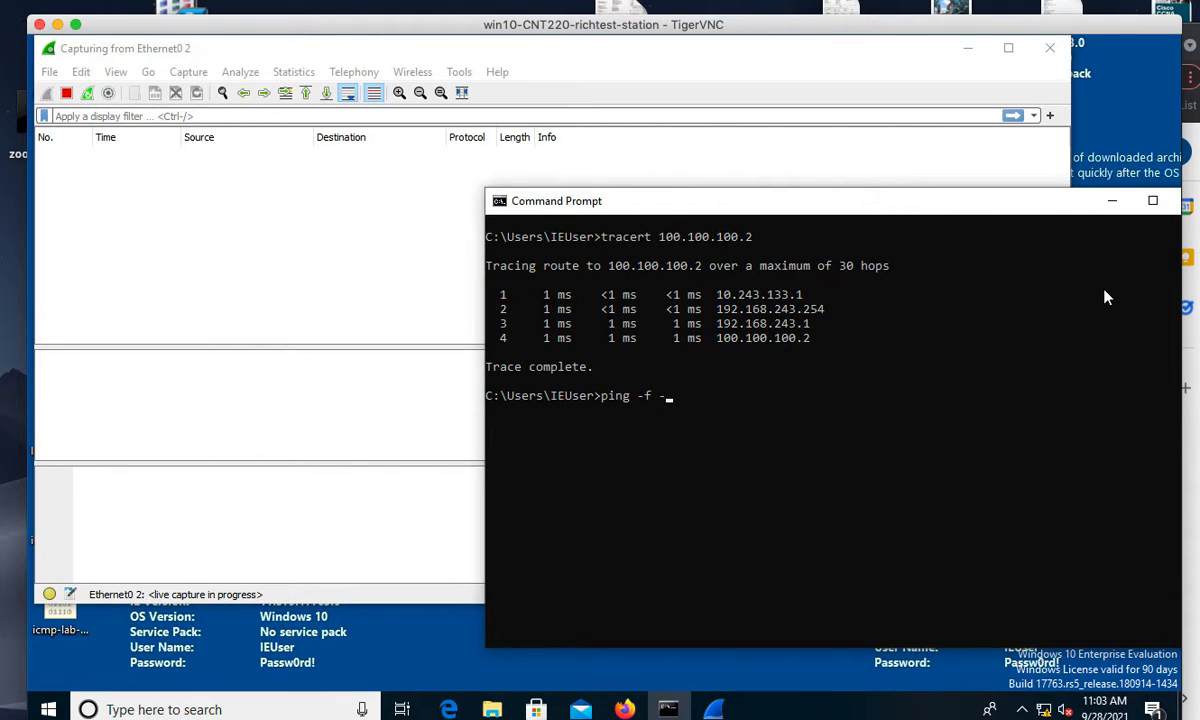
type("-f -l 800 192.168.253.100")
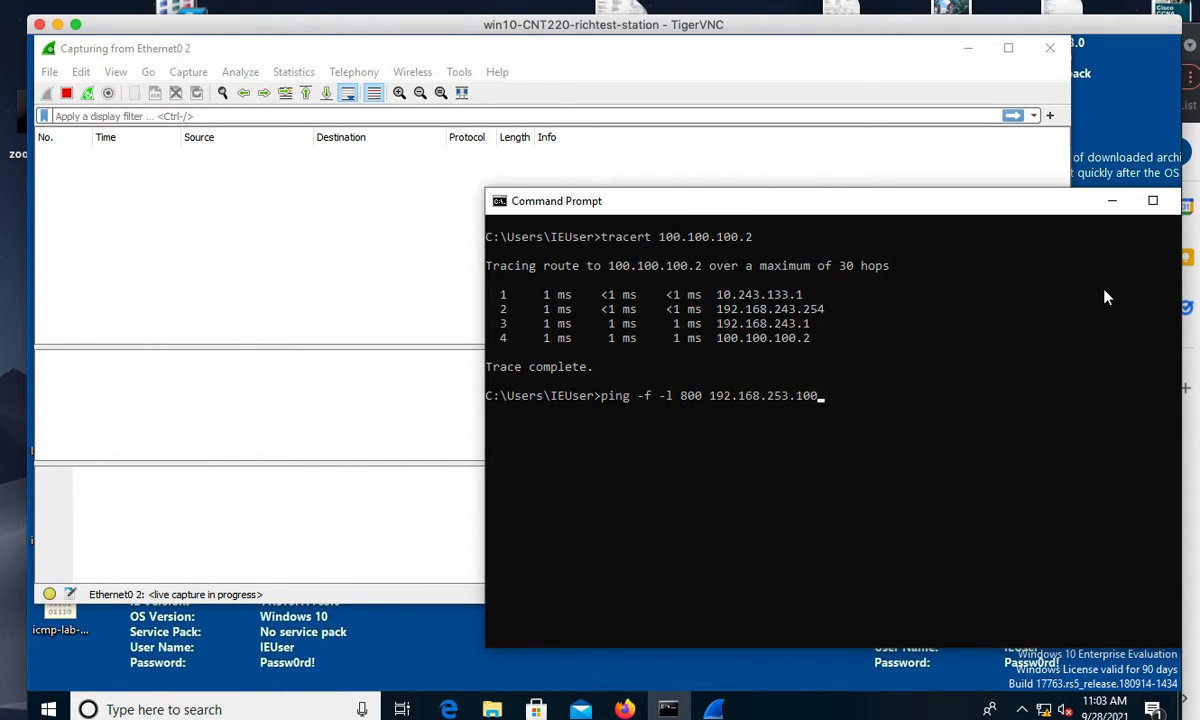
key("BackSpace")
key("BackSpace")
key("Return")
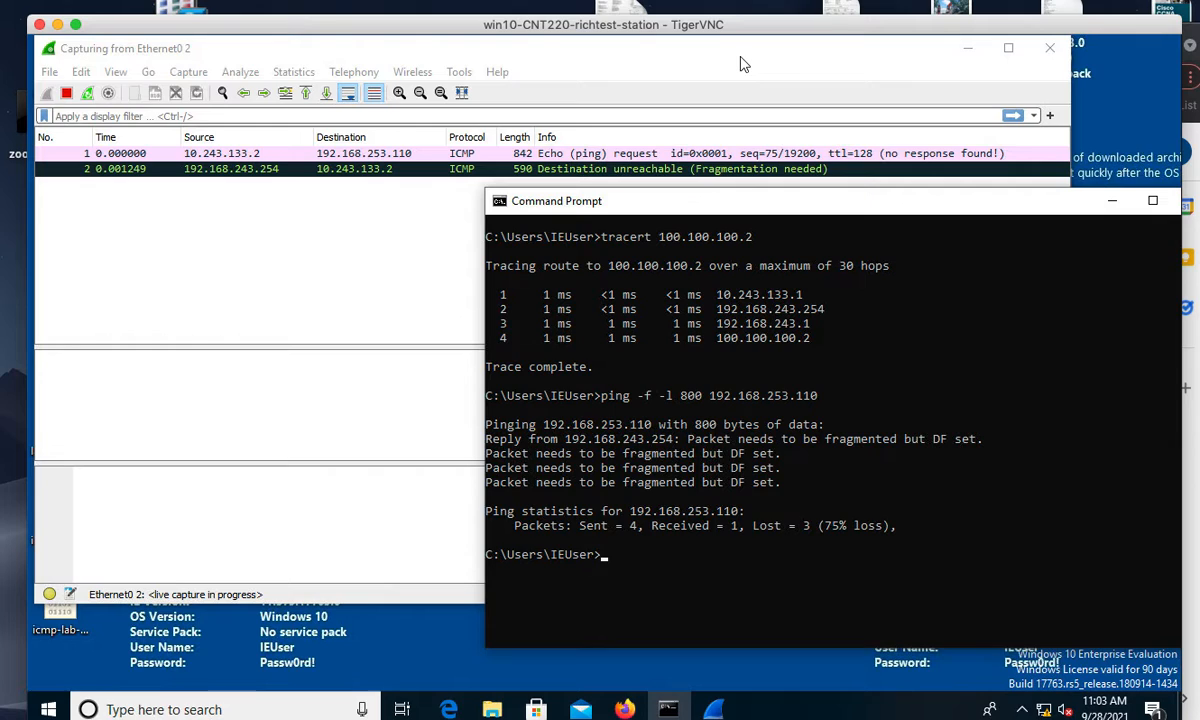
- Inspect the Flags and Total Length fields in the IPv4 header of echo request packet 1 in a separate window, and close it
left_click(534, 155)
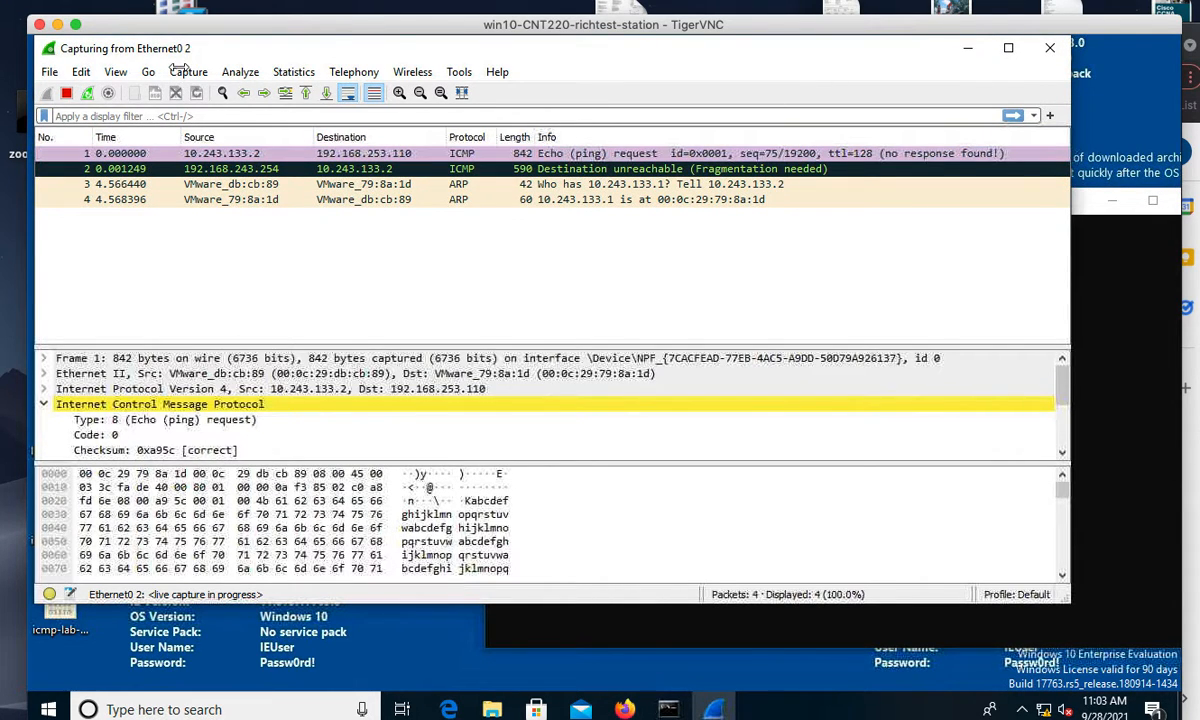
left_click(186, 72)
left_click(185, 122)
left_click(788, 155)
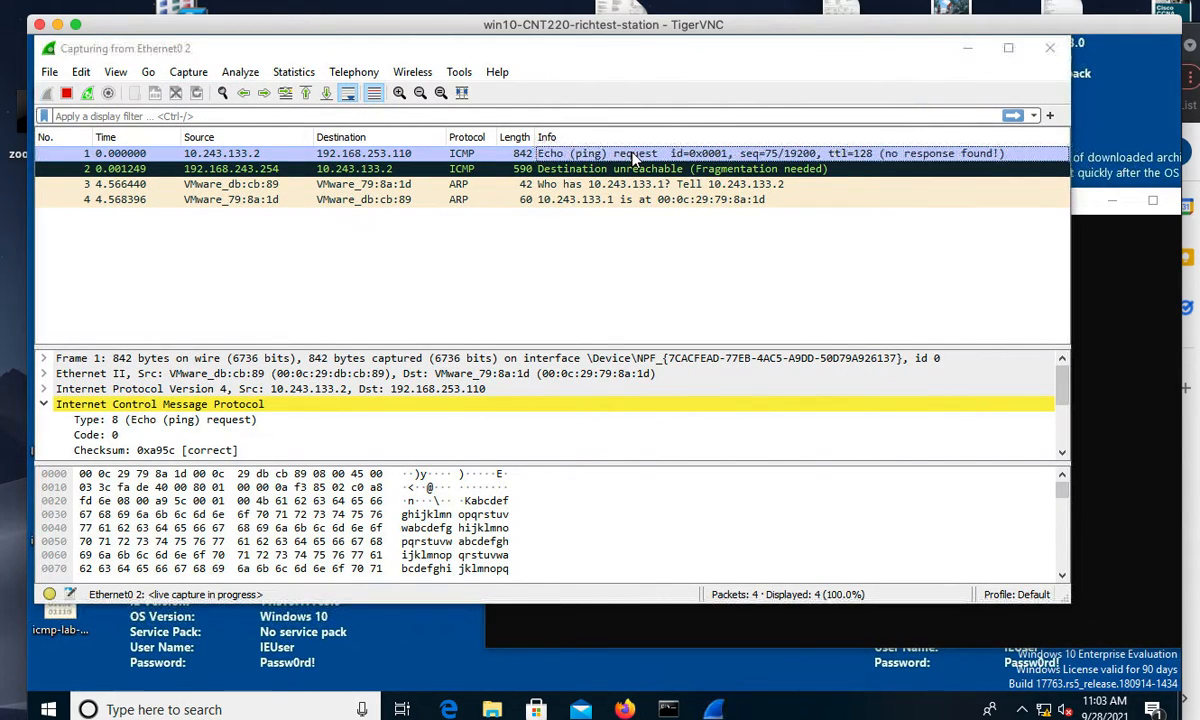
double_click(597, 153)
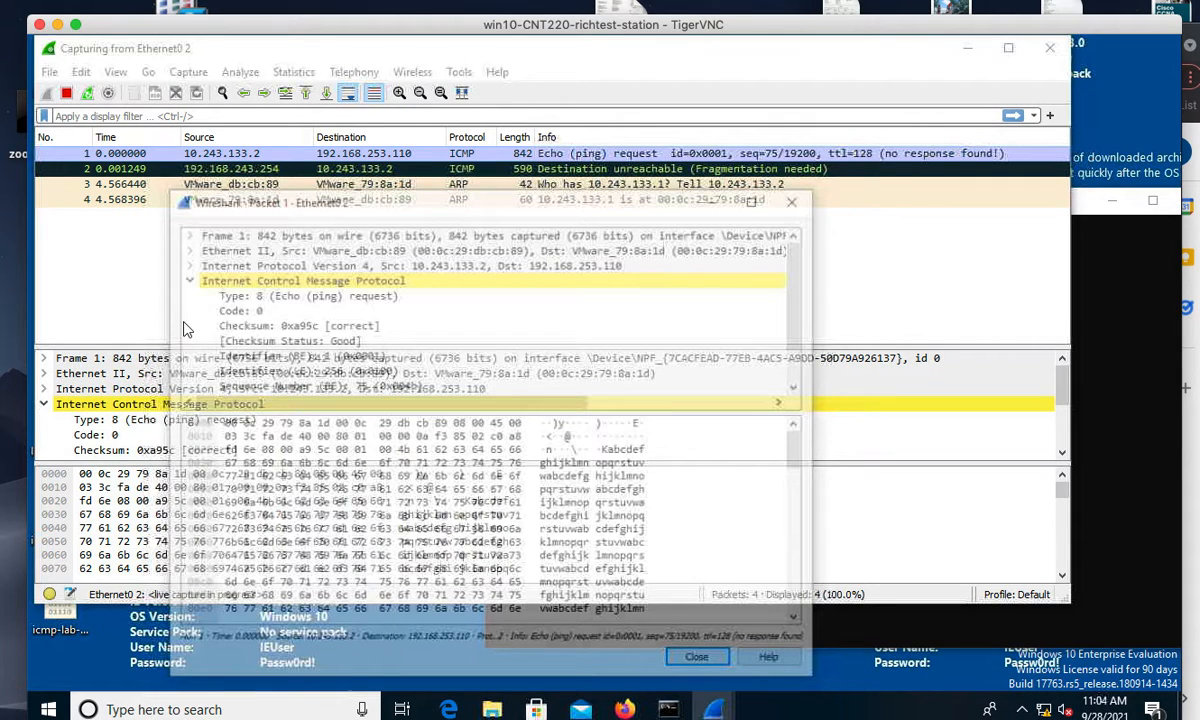
left_click(184, 263)
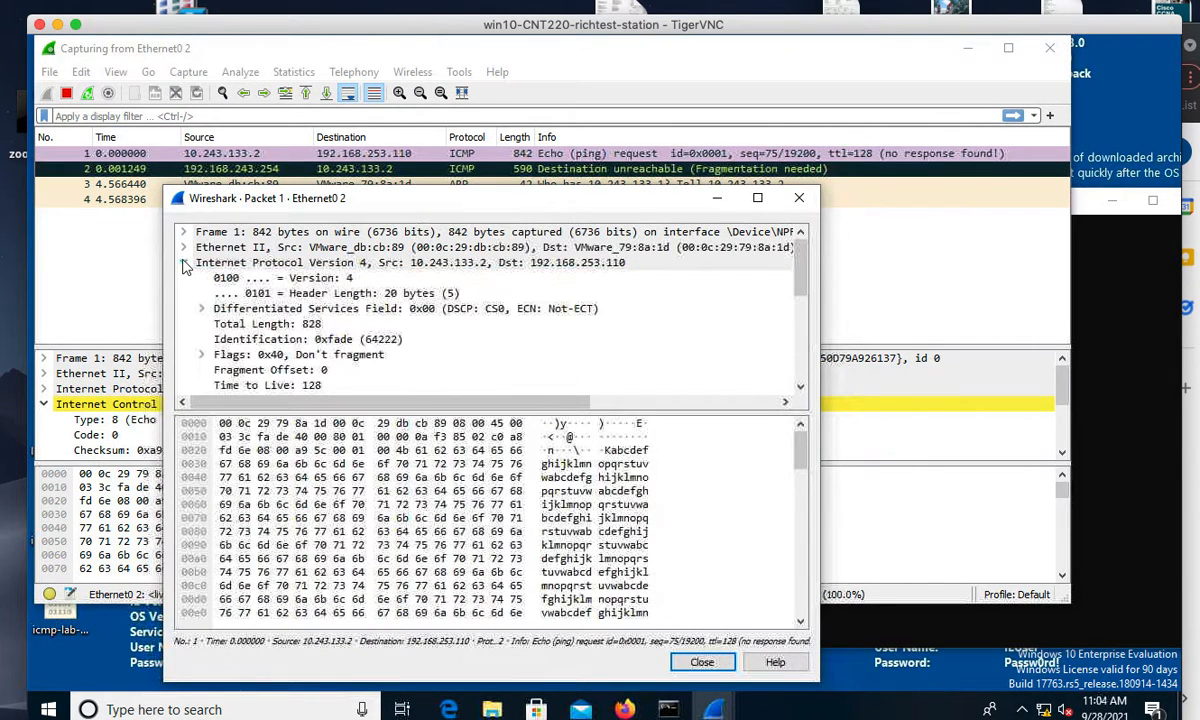
left_click(422, 358)
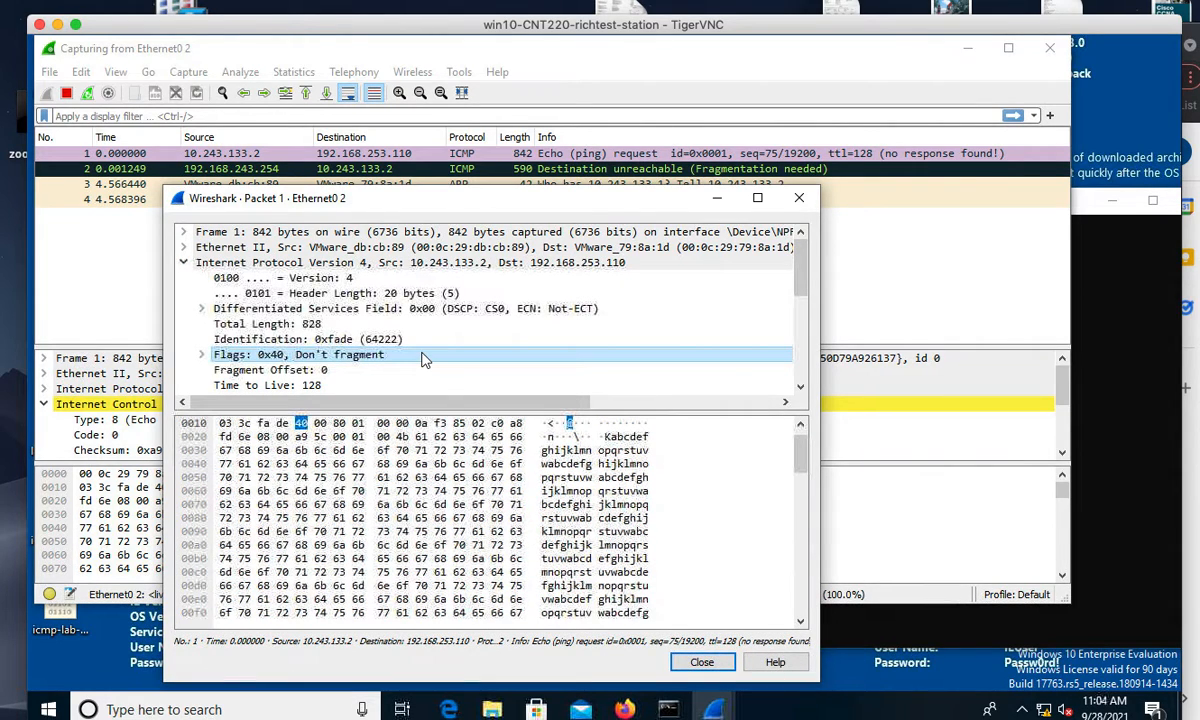
left_click(350, 326)
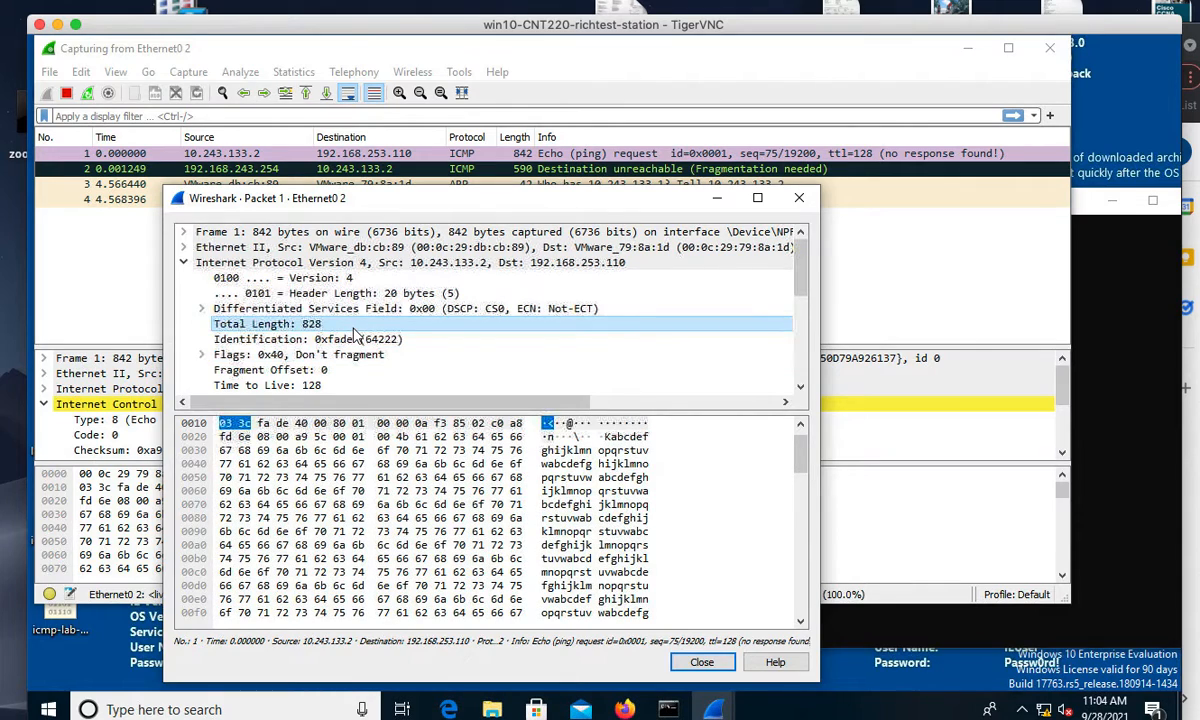
left_click(799, 198)
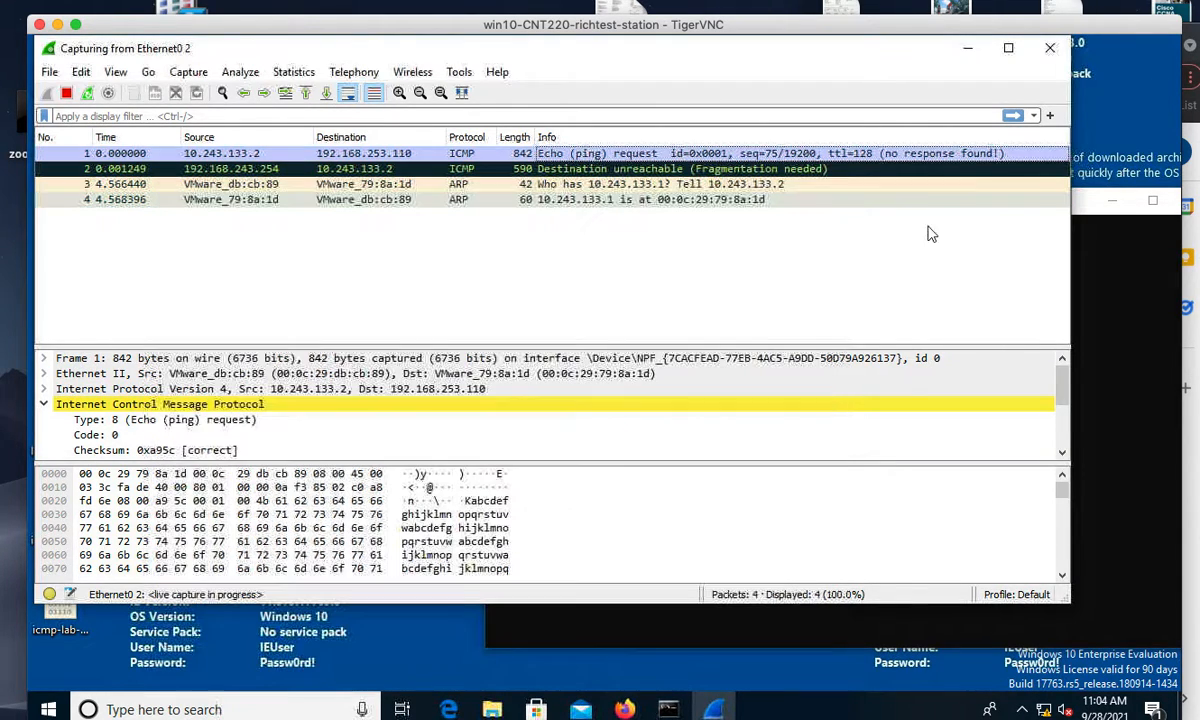
- Inspect the ICMP type, code and next-hop MTU of Destination unreachable packet 2 in a separate window, and close it
left_click(706, 170)
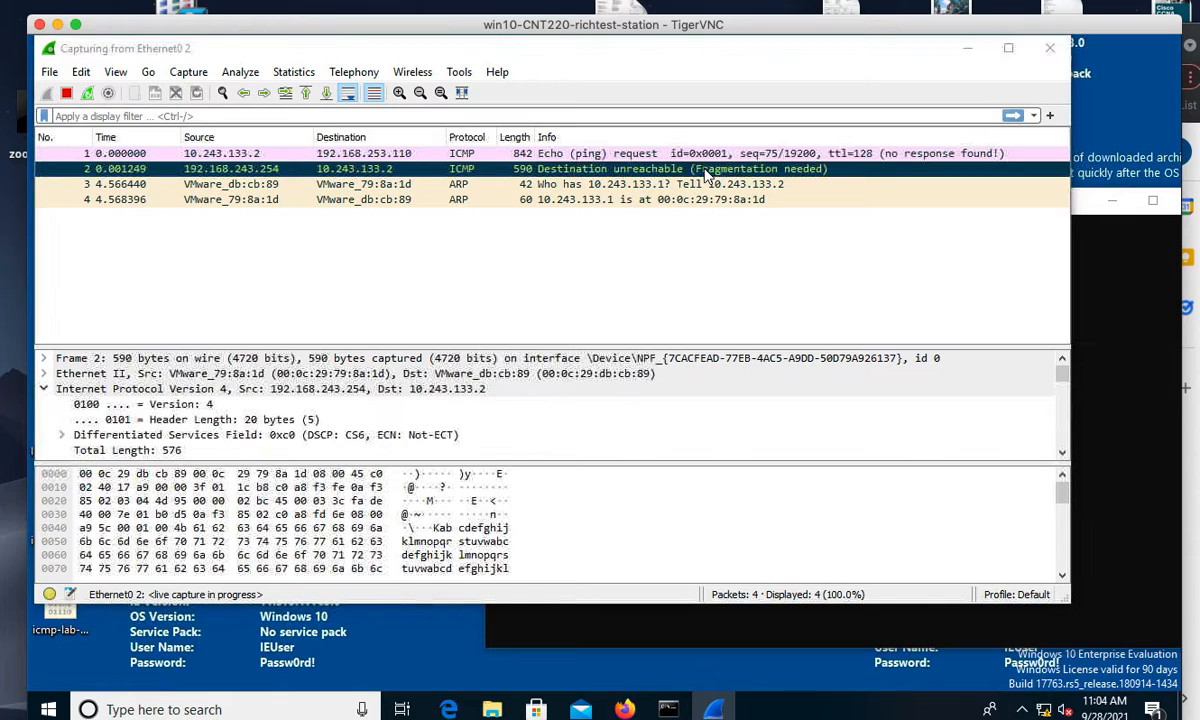
double_click(706, 170)
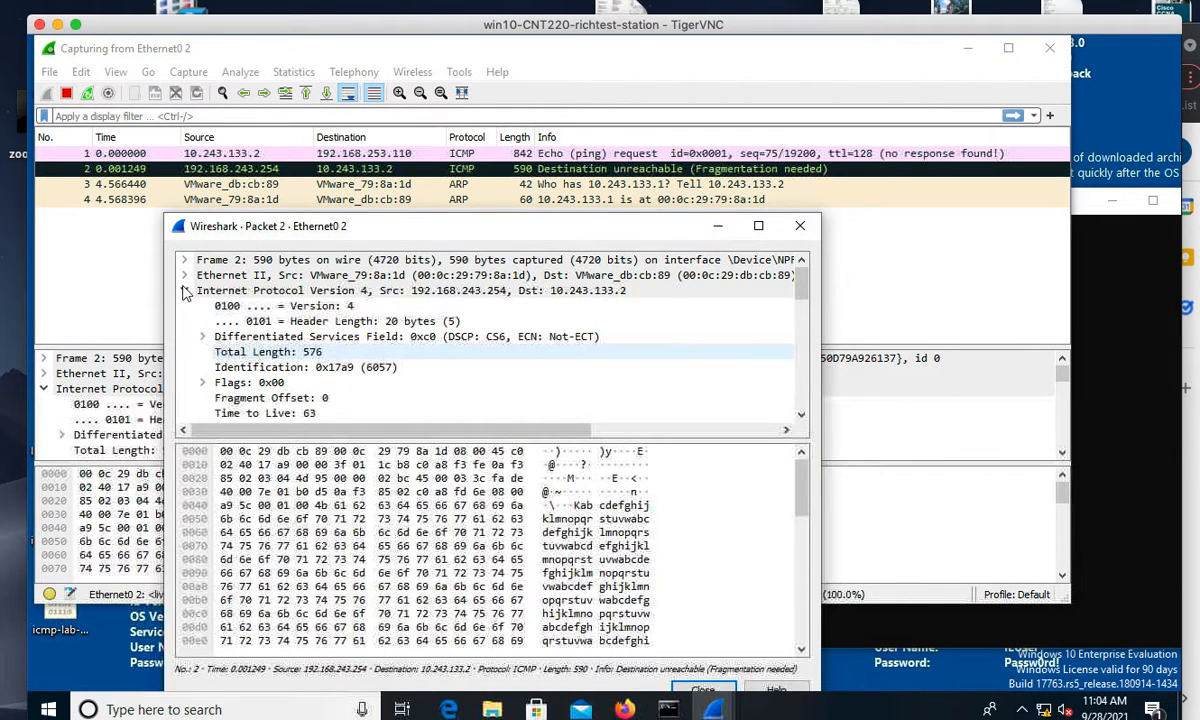
double_click(410, 290)
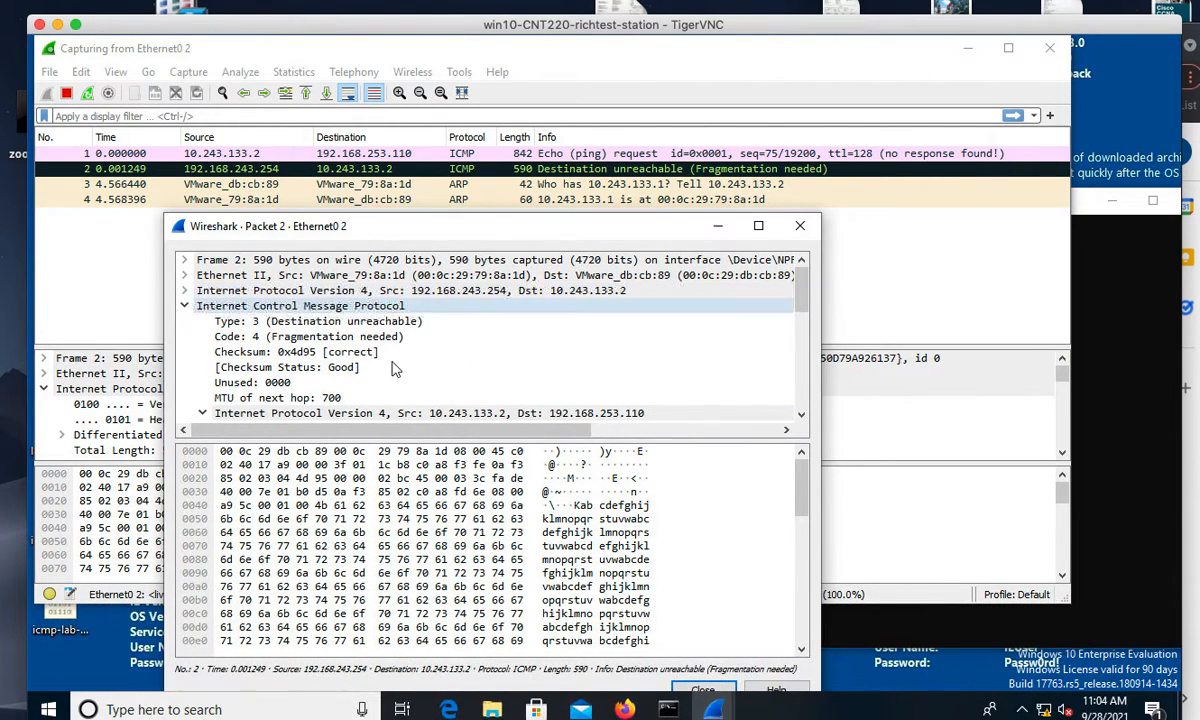
left_click(270, 398)
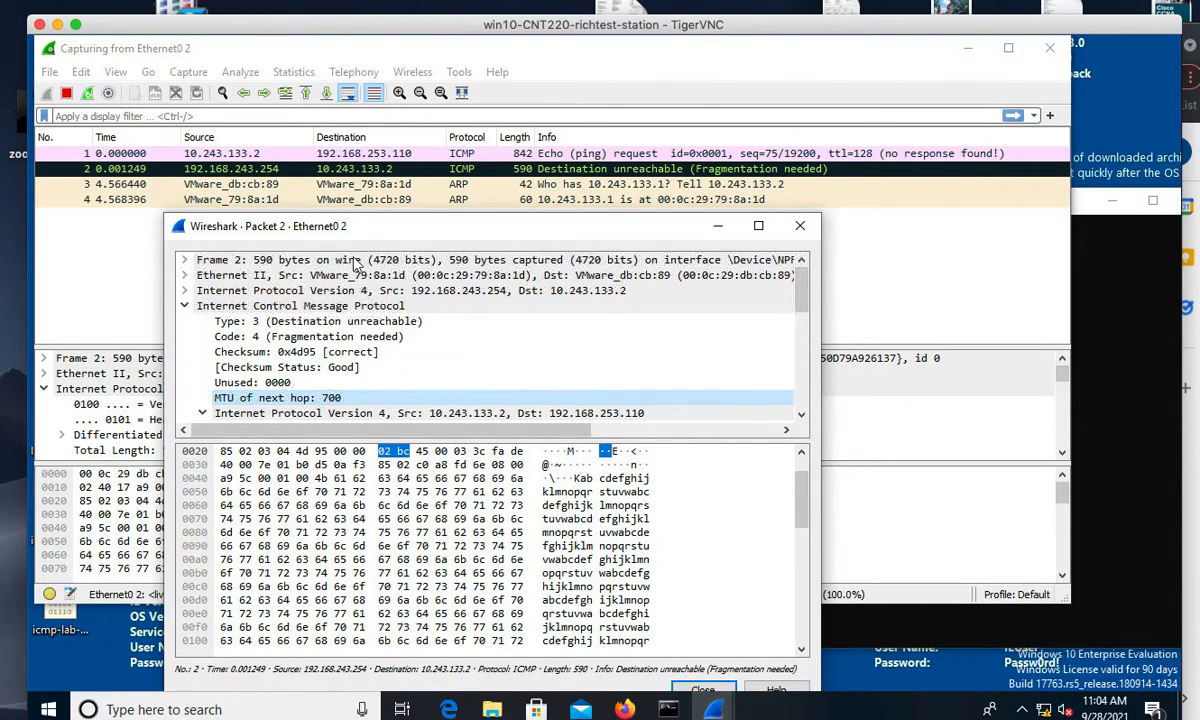
left_click(800, 228)
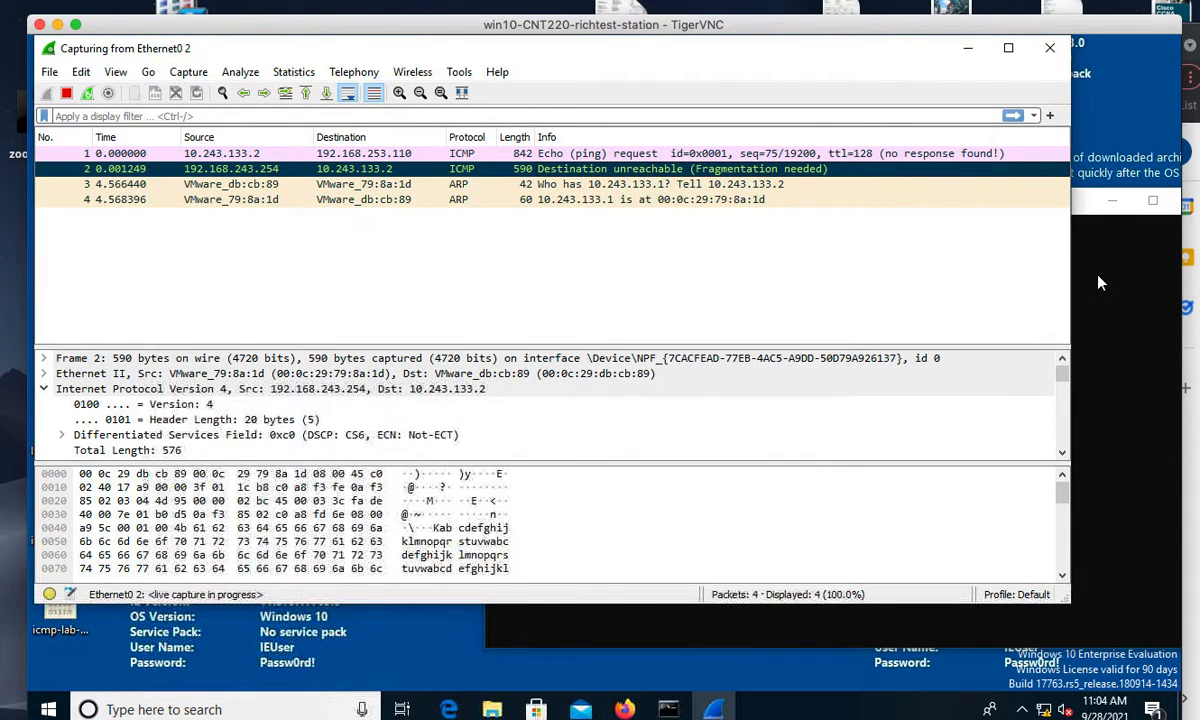
- Review the ping output in Command Prompt and select echo request packet 1 in the Wireshark capture for comparison
left_click(1096, 281)
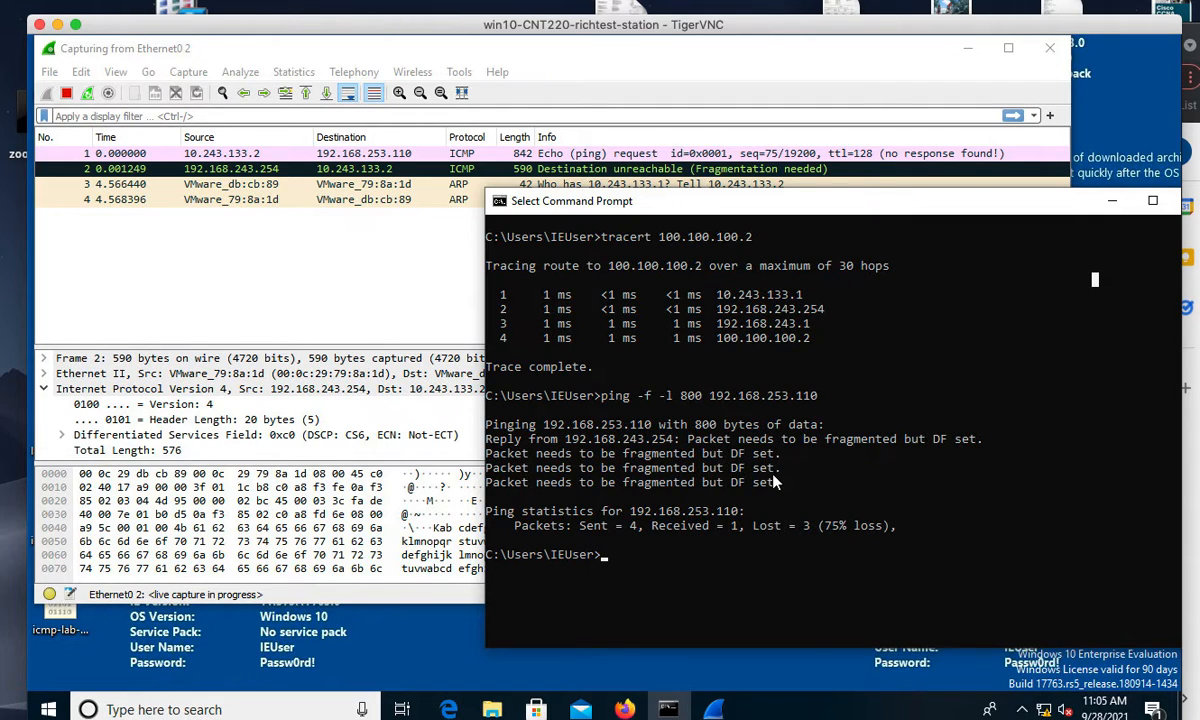
left_click(858, 63)
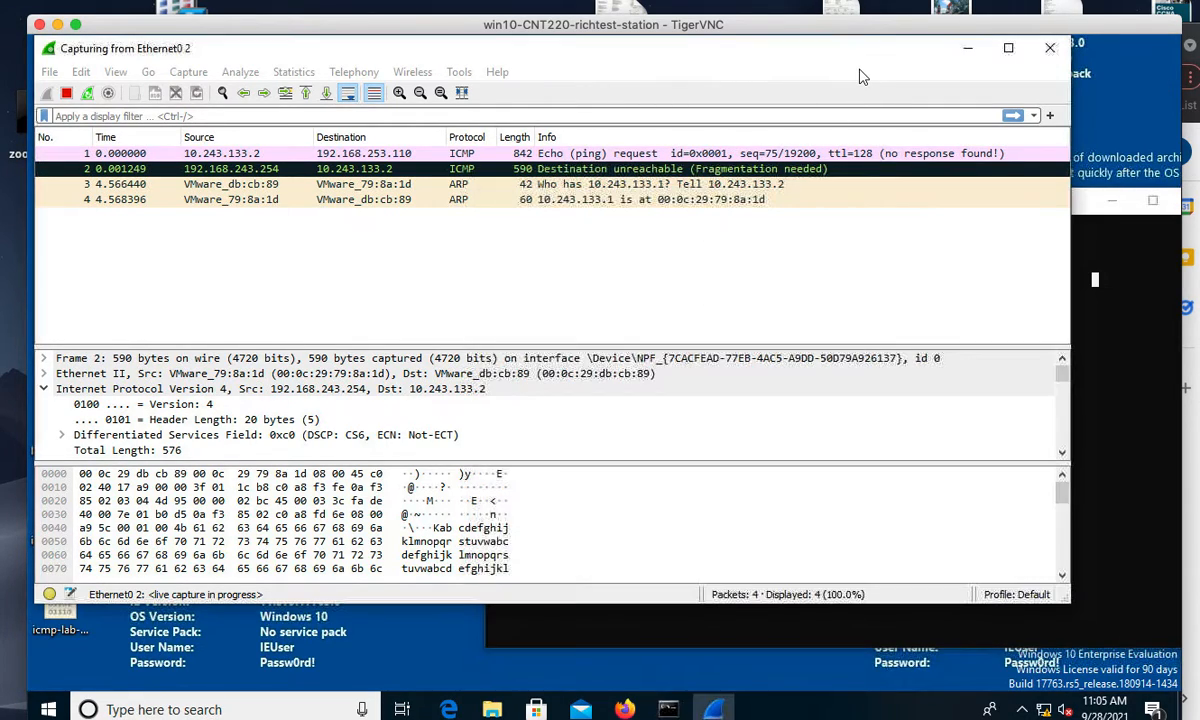
left_click(588, 155)
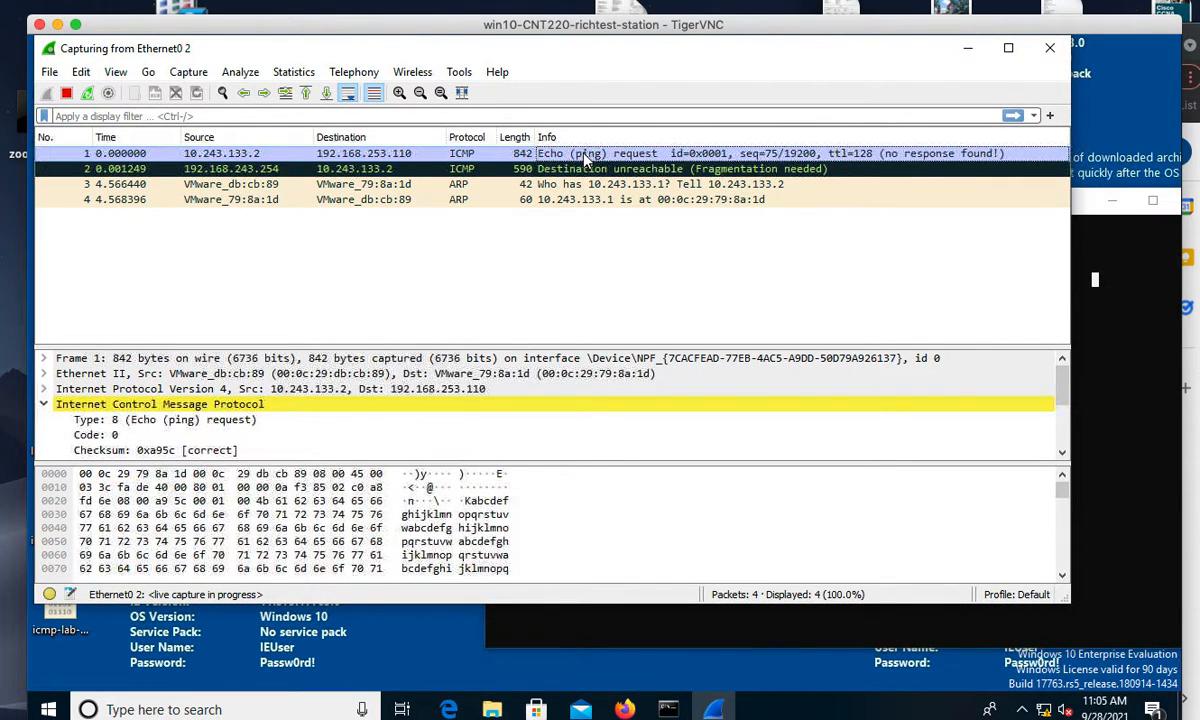
- Run ping -f -l 800 192.168.253.110 again in Command Prompt with the capture still running
left_click(1109, 348)
left_click(1109, 342)
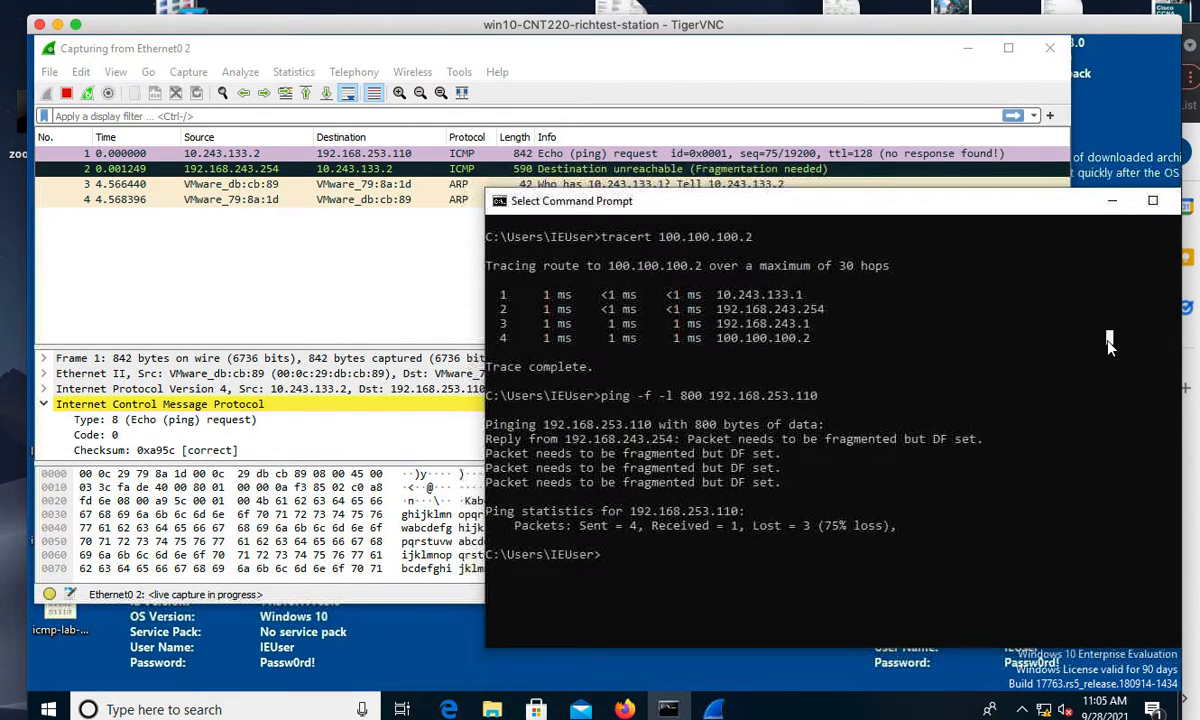
key("Up")
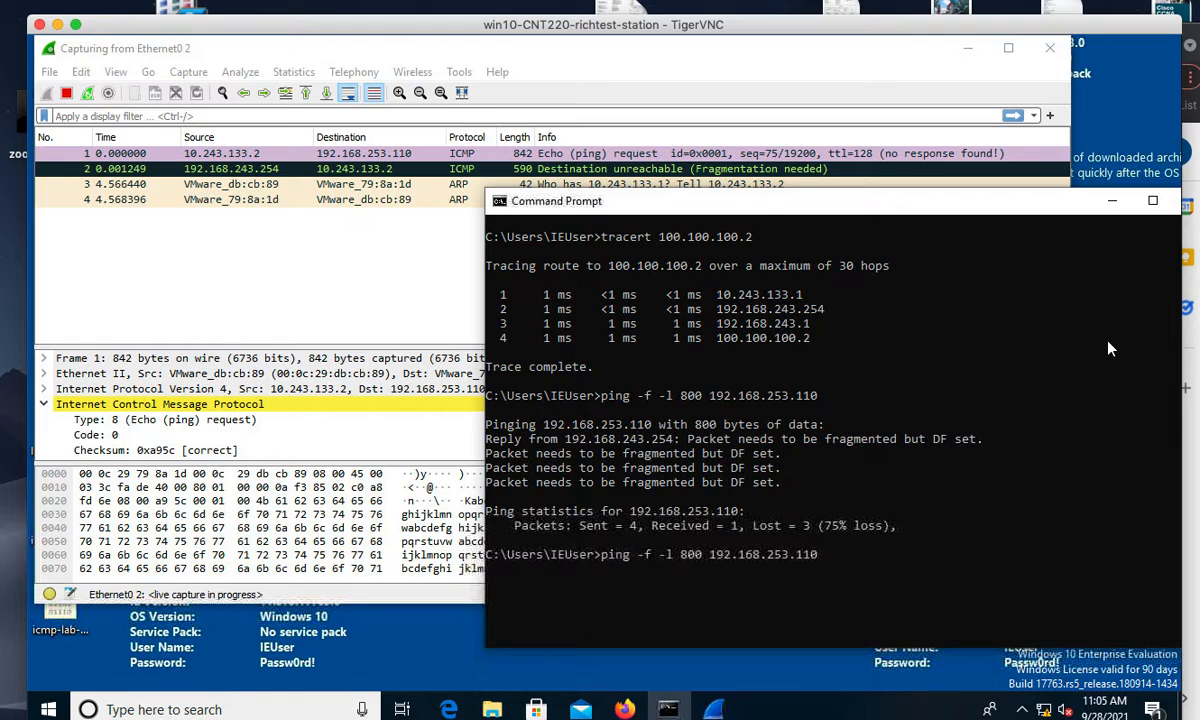
key("Return")
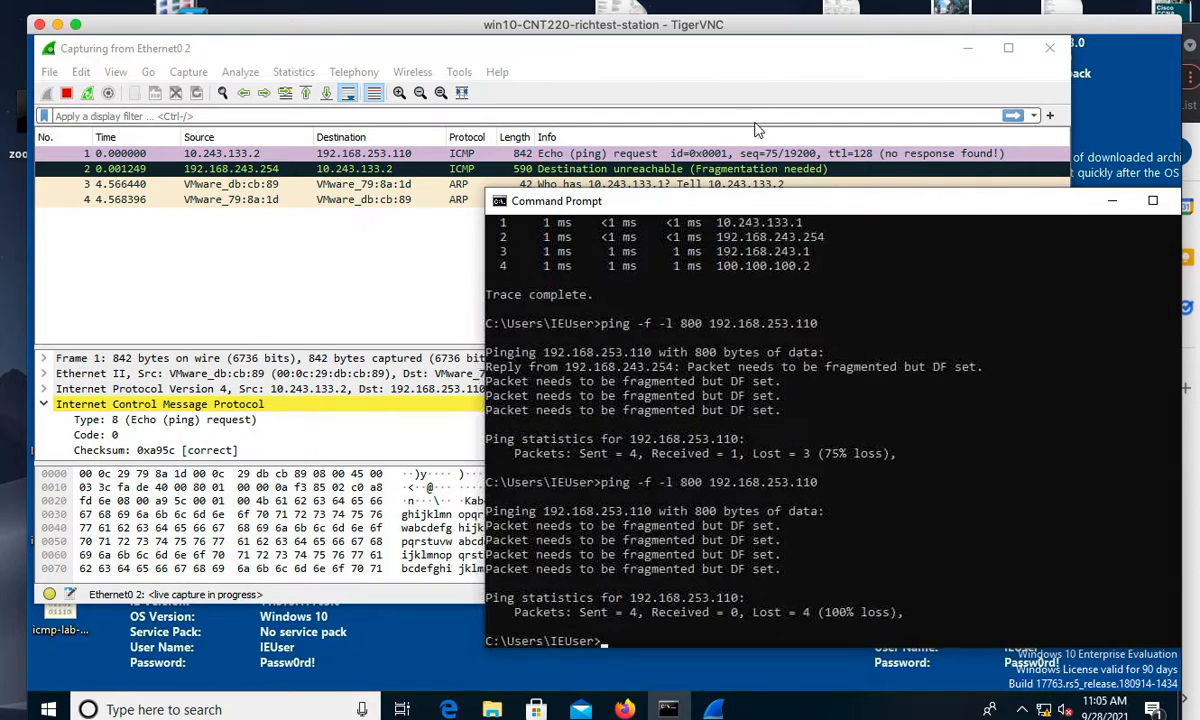
- Compare the packets in the running Ethernet0 2 capture with the second ping's output in Command Prompt
left_click(745, 152)
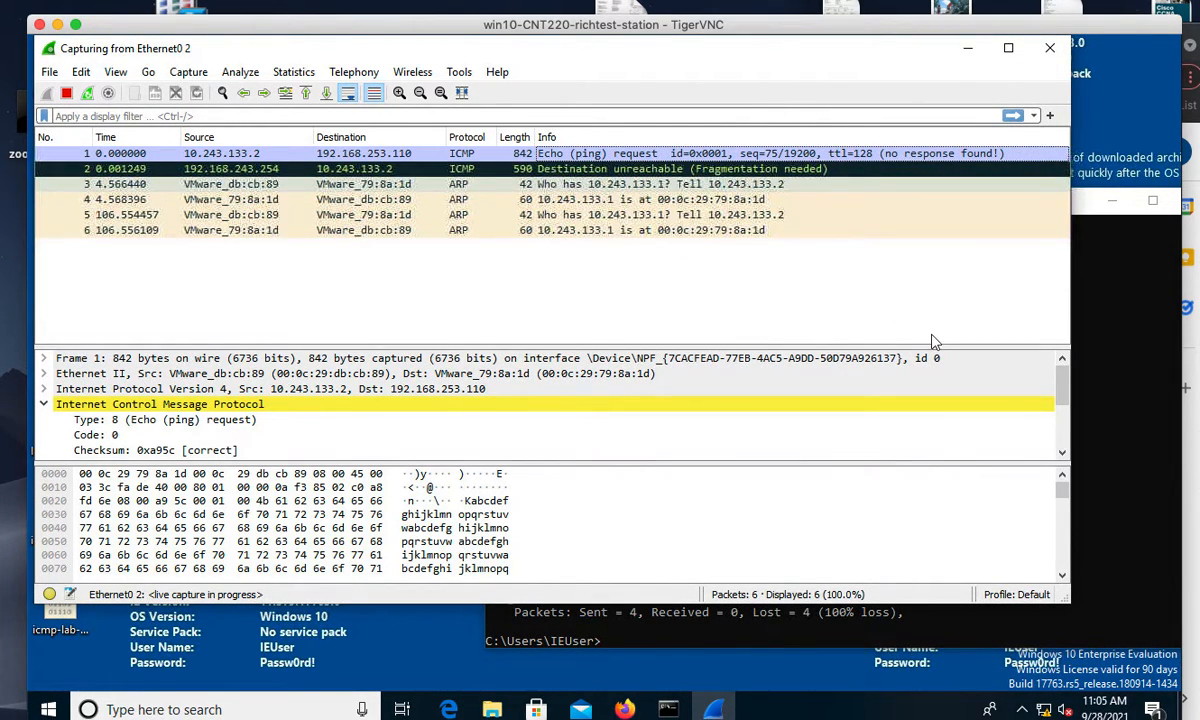
left_click(1098, 418)
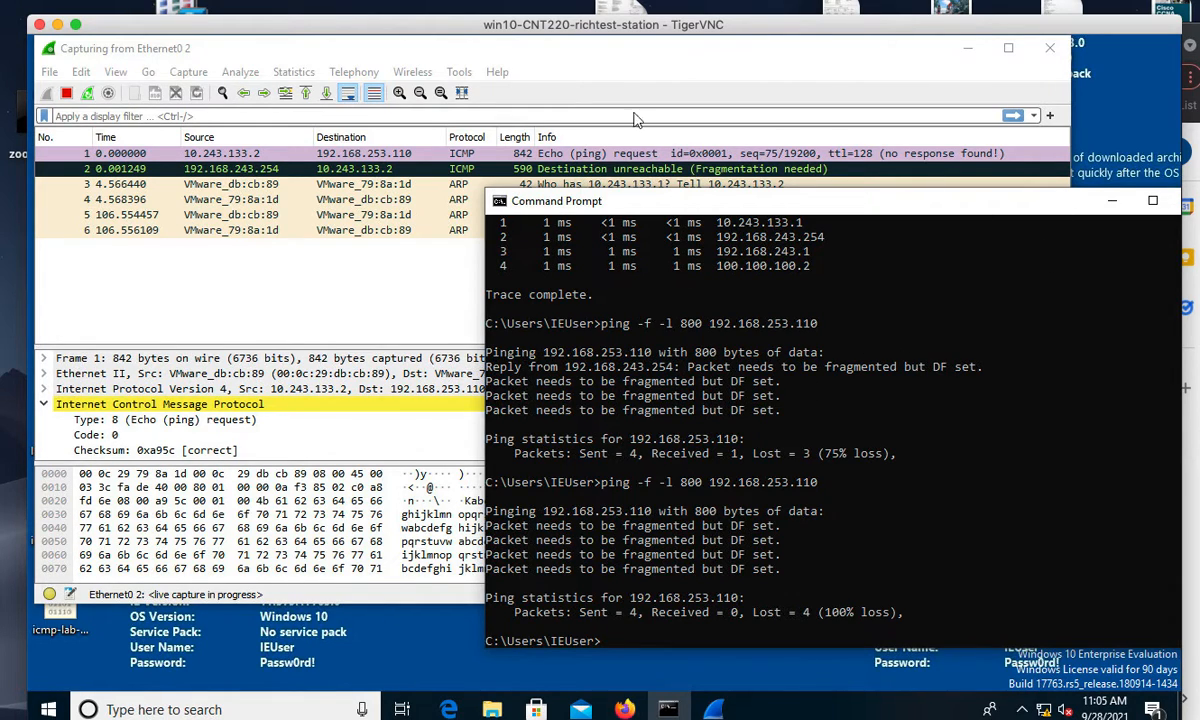
left_click(480, 66)
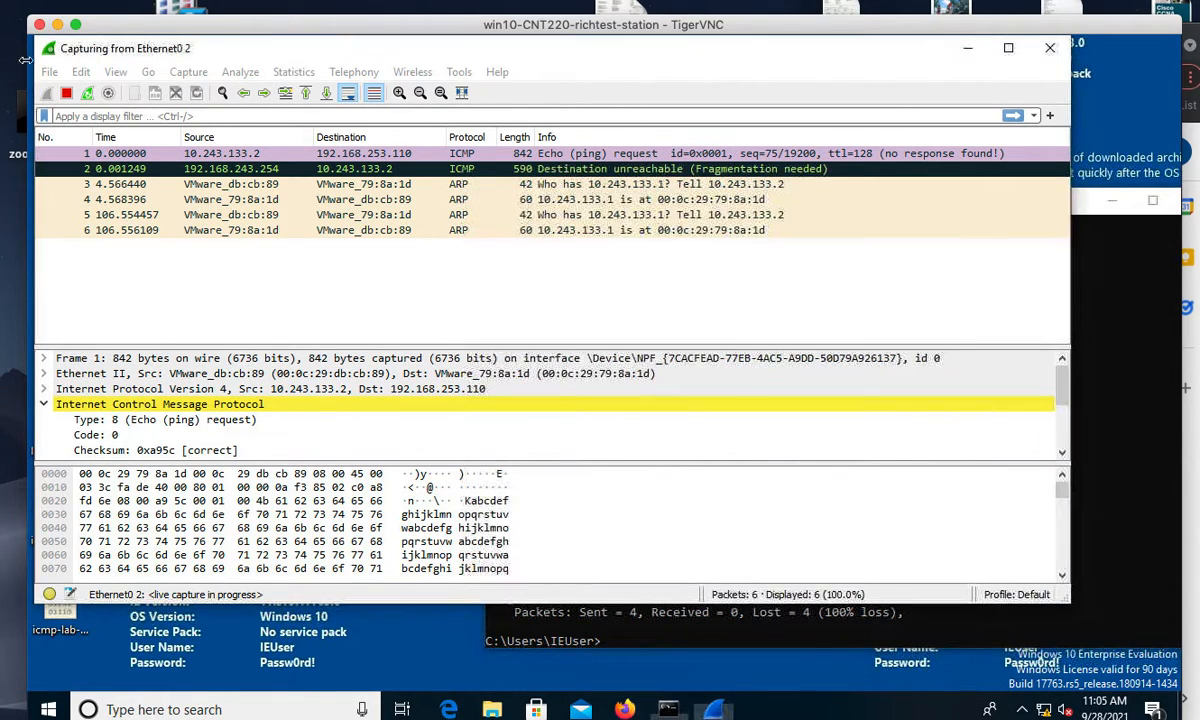
- Stop the running capture and start a new one on Ethernet0 2, discarding the captured packets
left_click(193, 73)
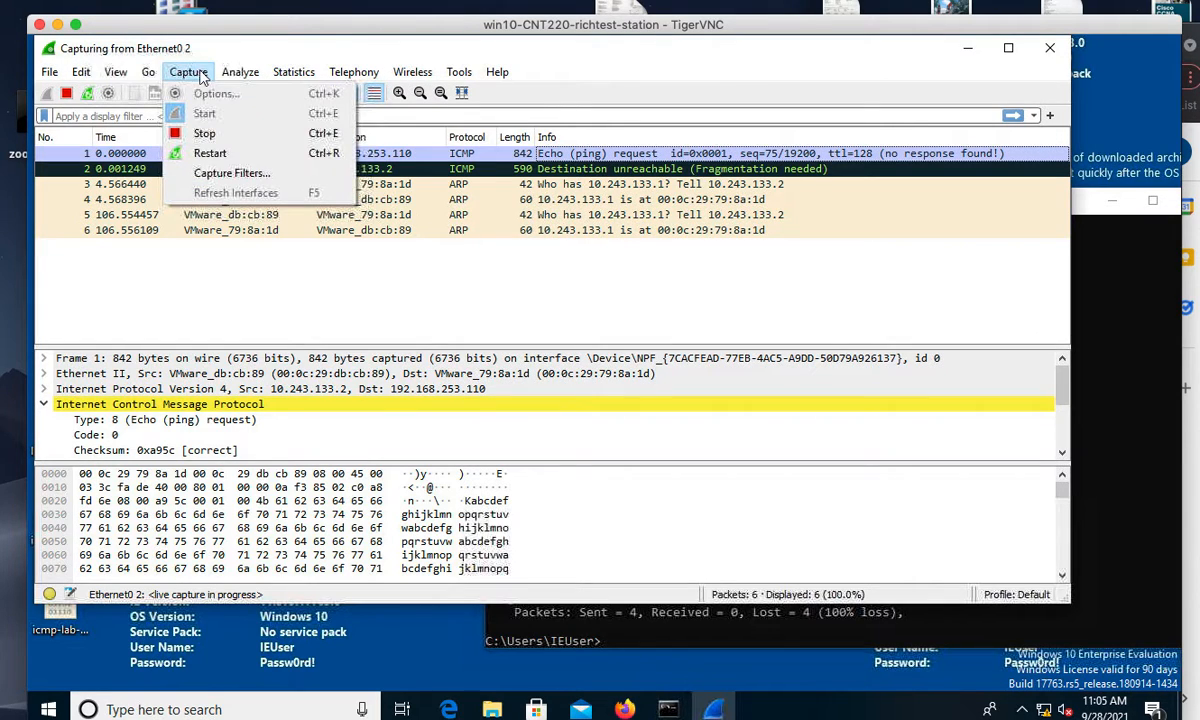
left_click(204, 133)
left_click(45, 72)
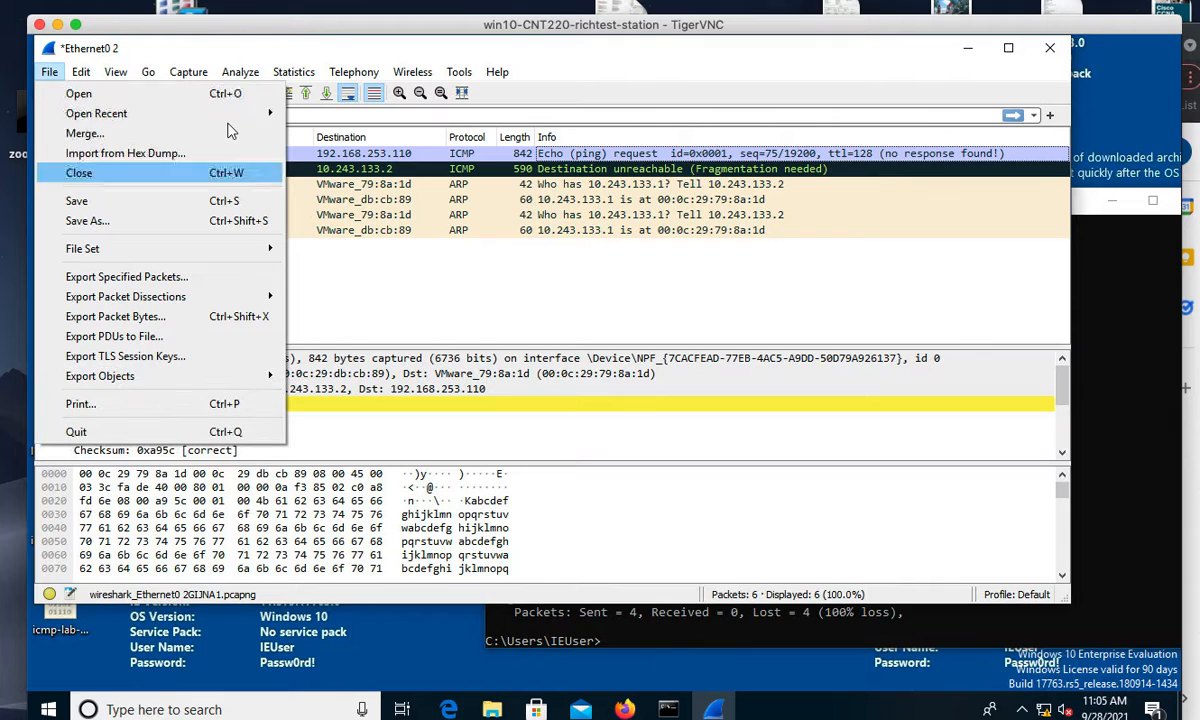
left_click(236, 46)
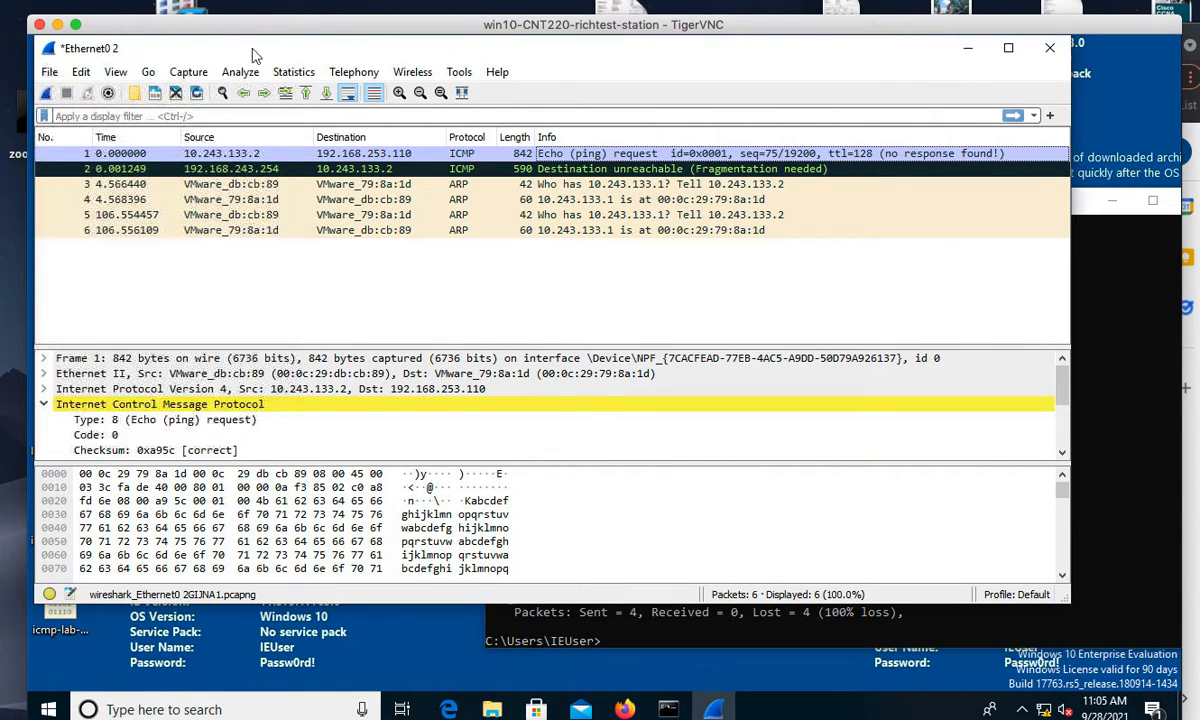
left_click(178, 73)
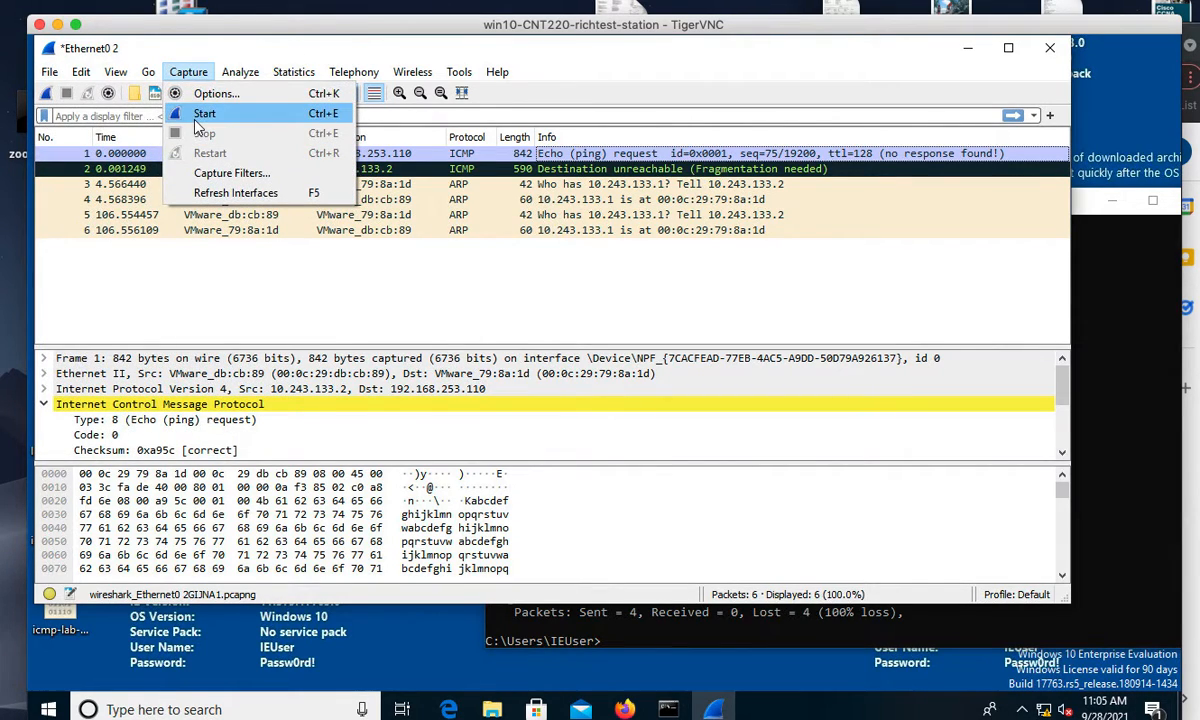
left_click(200, 114)
left_click(664, 392)
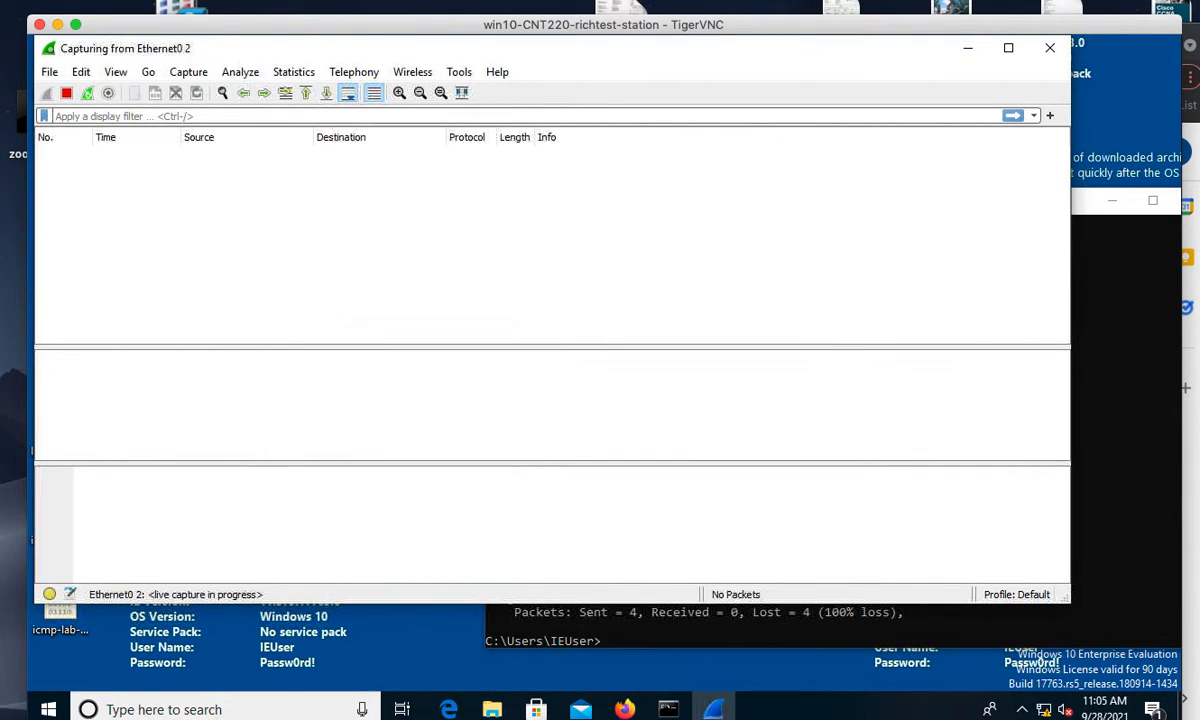
- Check the worksheet for the following command and clear the Command Prompt screen with cls
key("super+Tab")
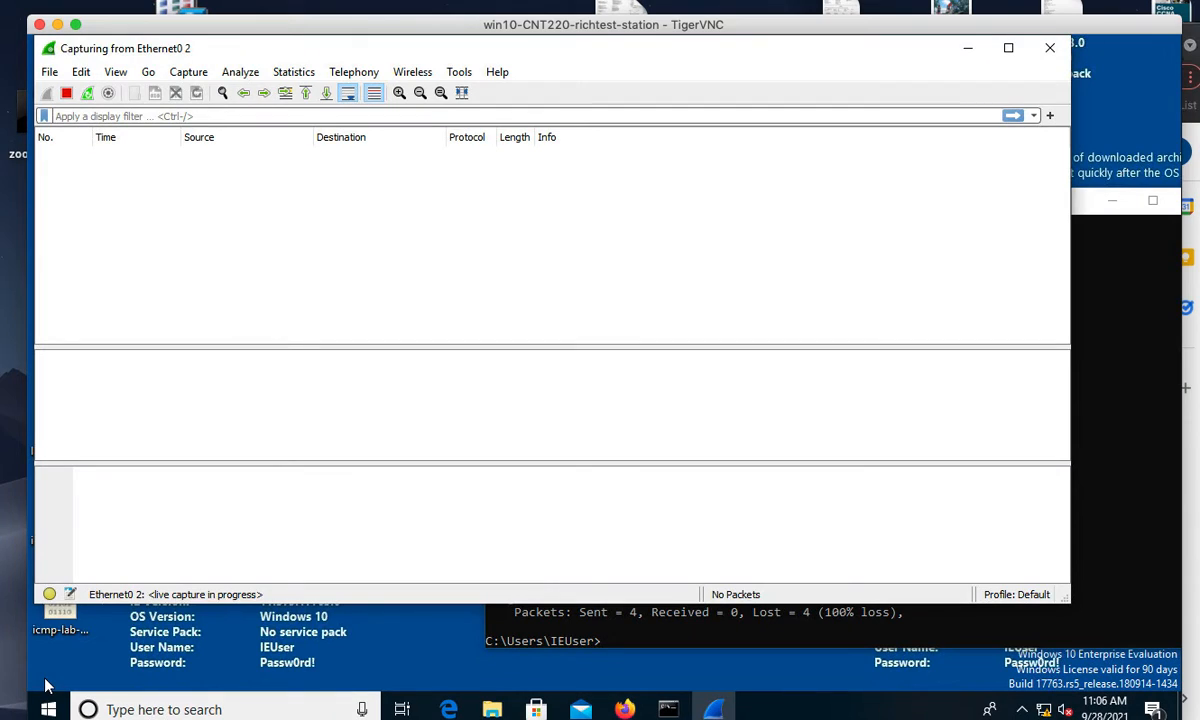
left_click(46, 642)
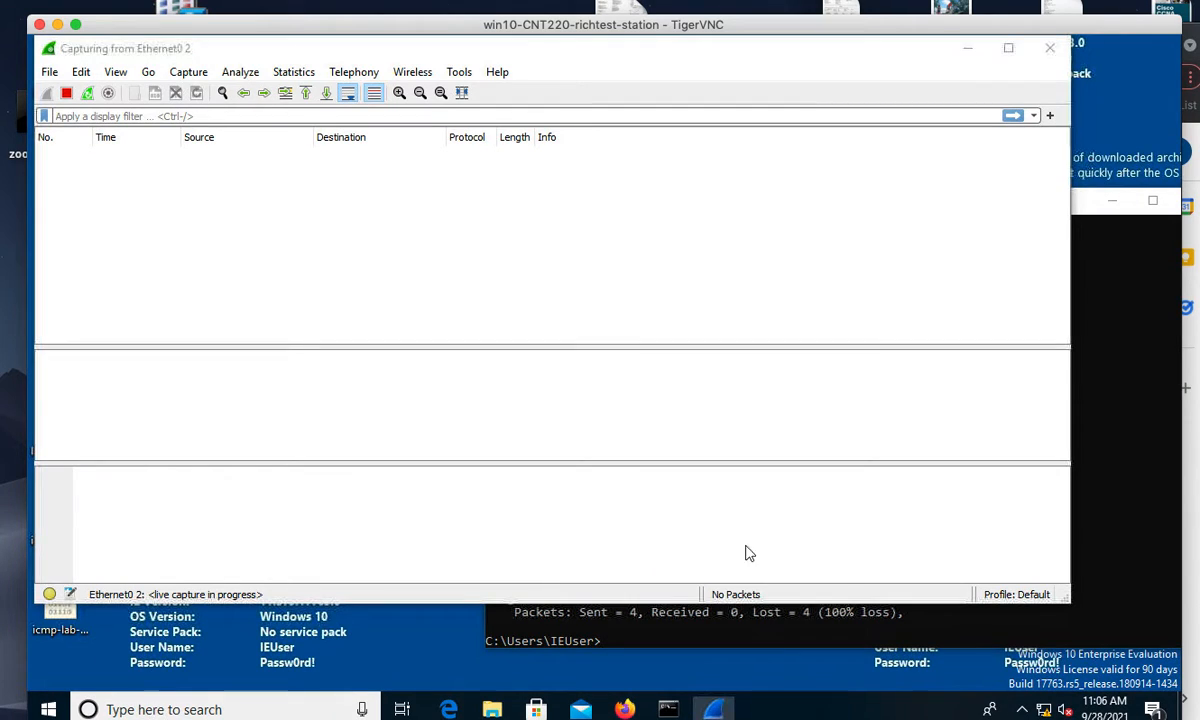
left_click(1099, 457)
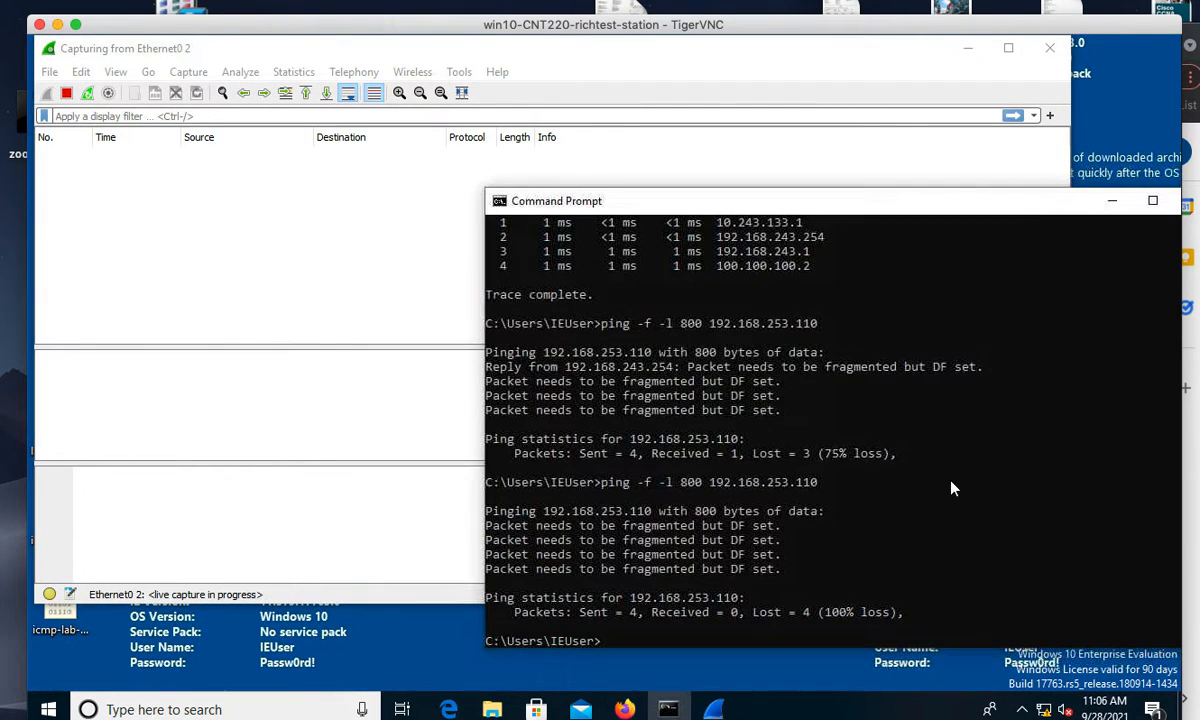
type("cls")
key("Return")
- Run ping -k 10.243.133.1 192.168.243.1 10.243.133.34 in Command Prompt, following the worksheet's strict source route command
type("p")
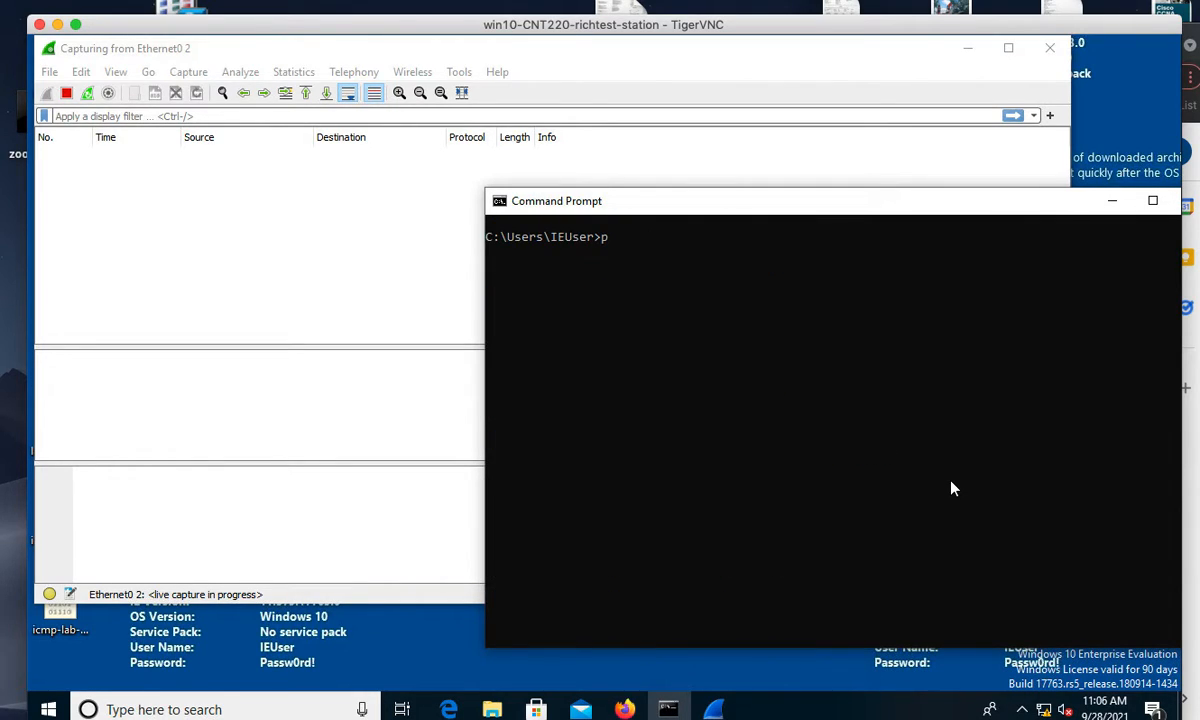
type("ing -l")
left_click(1194, 636)
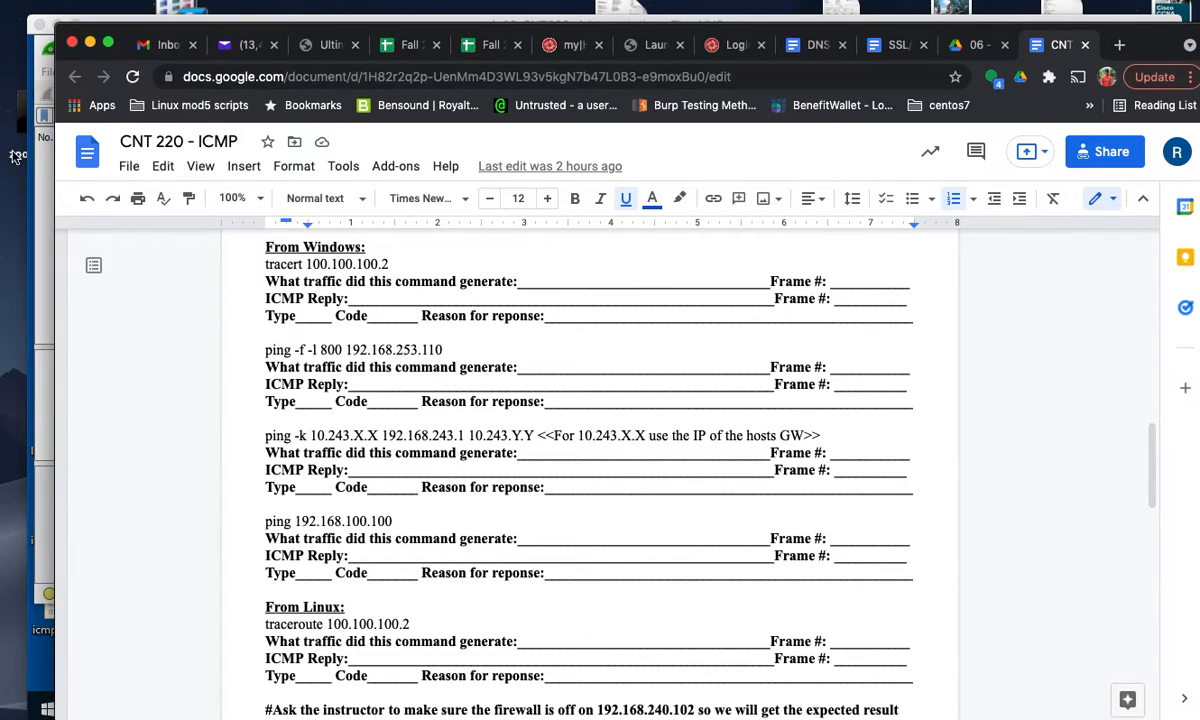
left_click(38, 203)
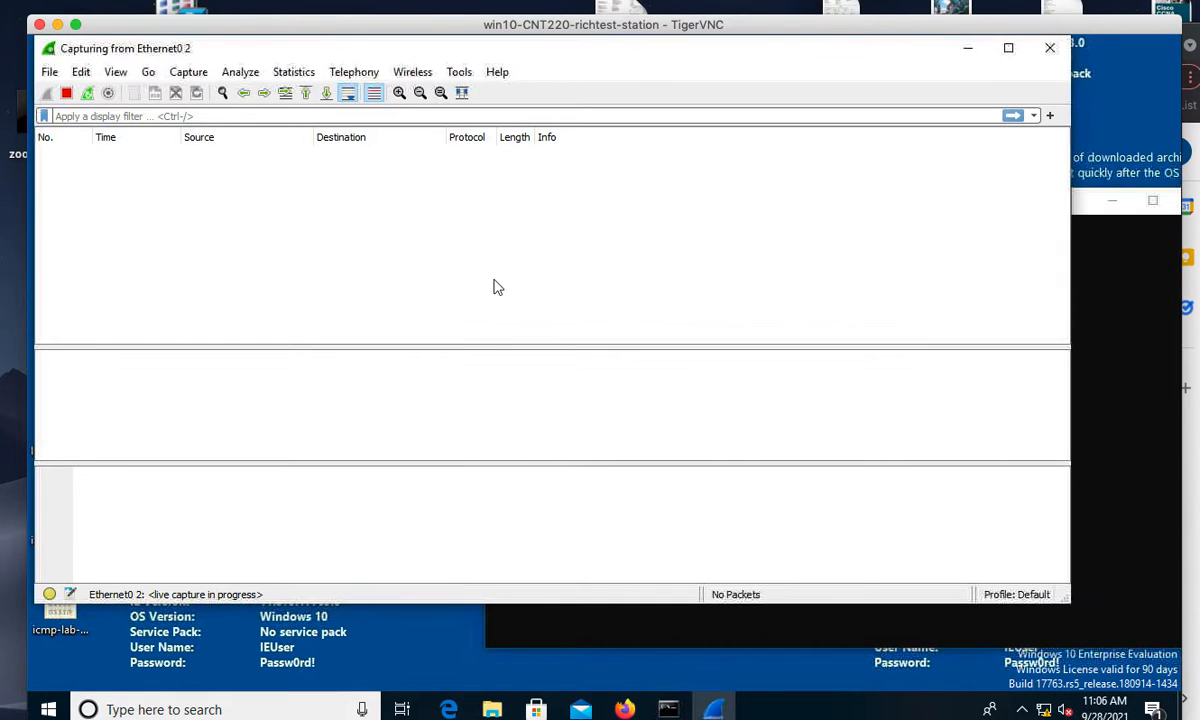
left_click(1110, 329)
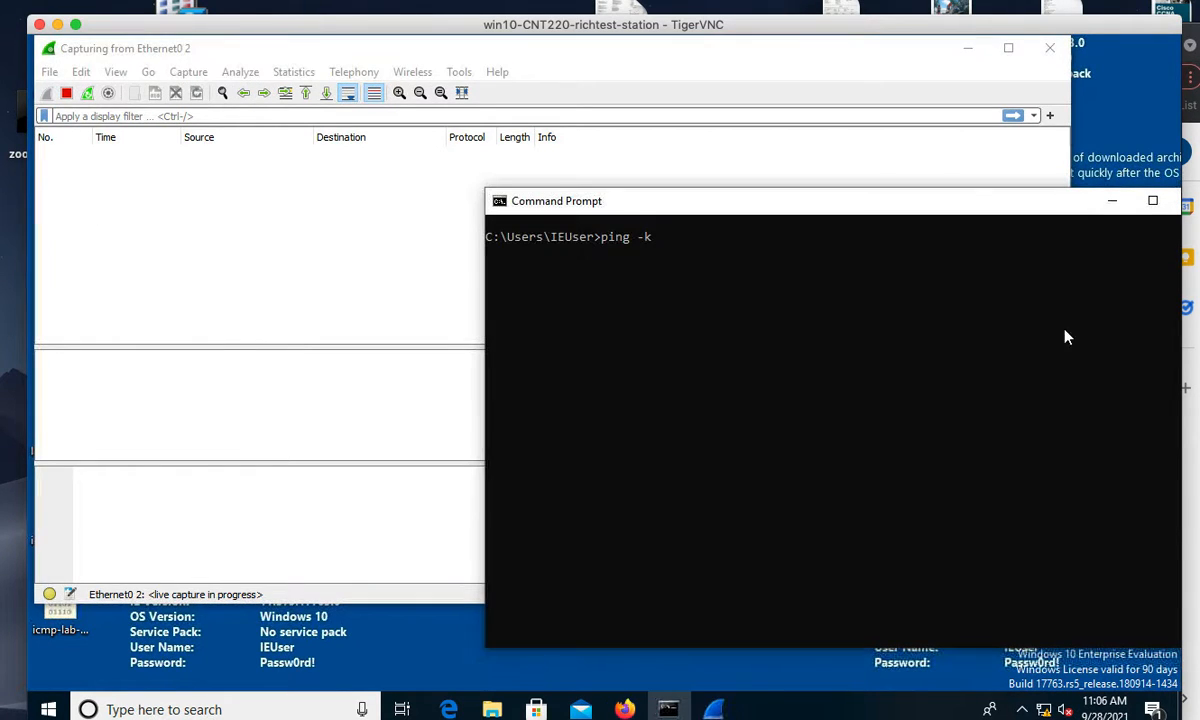
type("10.243.133.1")
key("super+Tab")
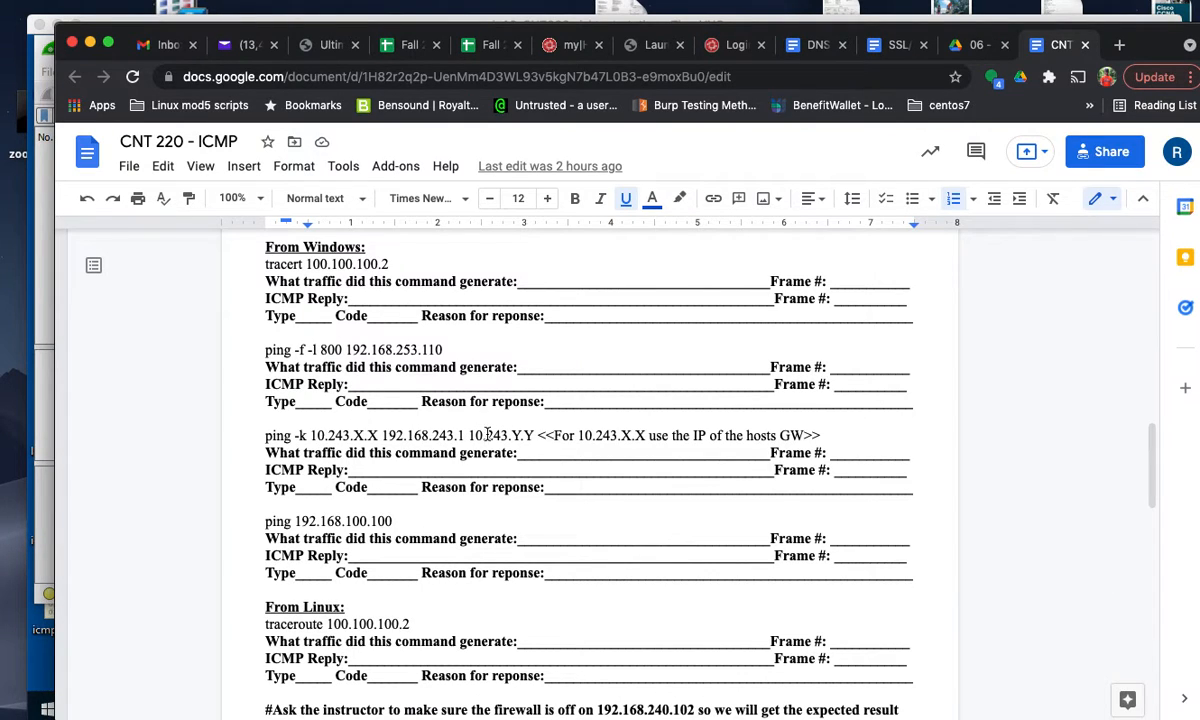
left_click(38, 646)
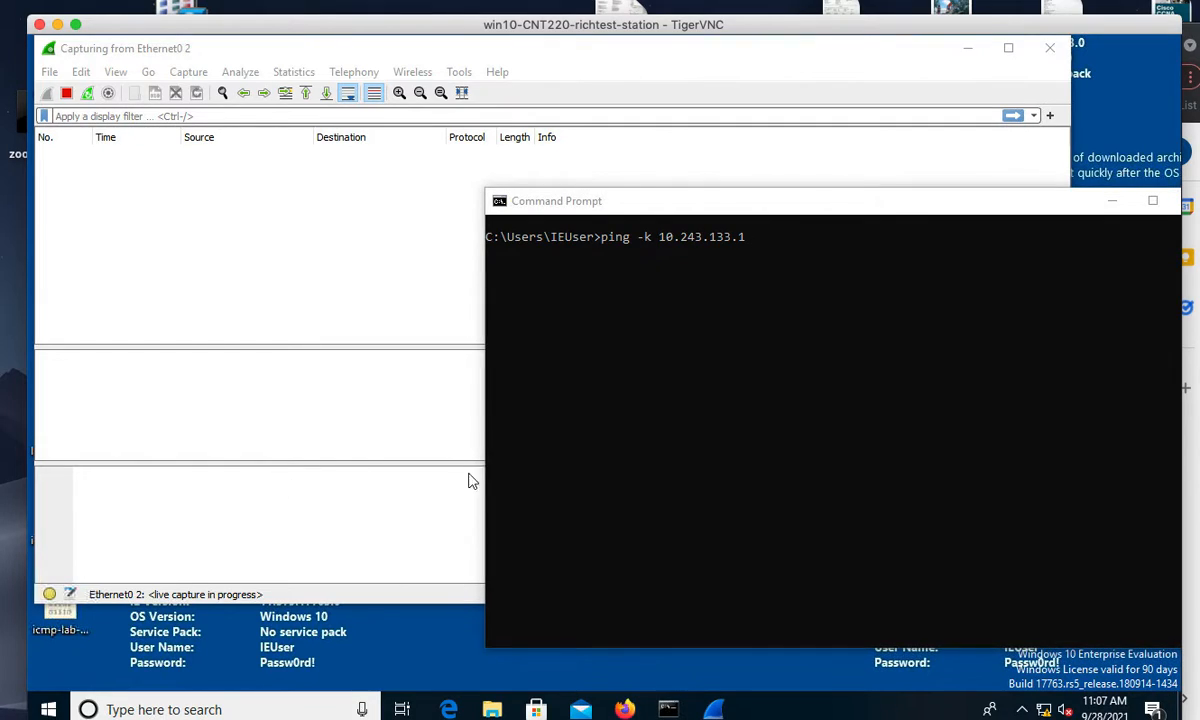
left_click(763, 326)
type("1")
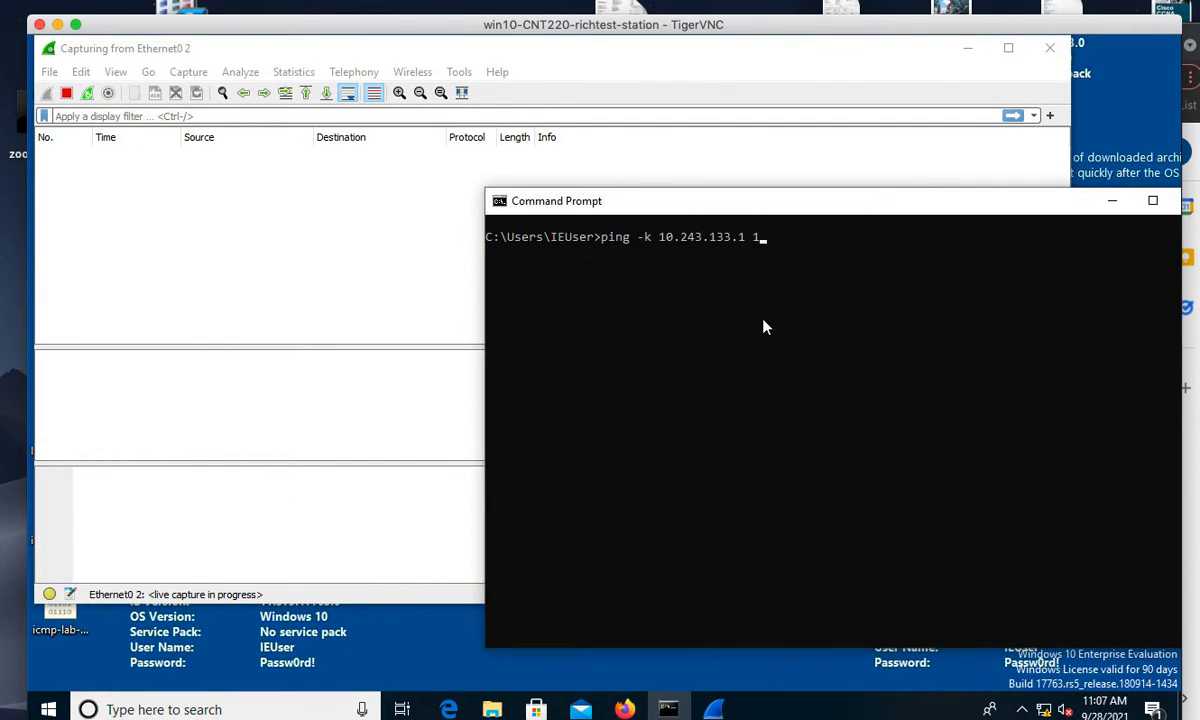
type("92.168.243.1 10.243.133.34")
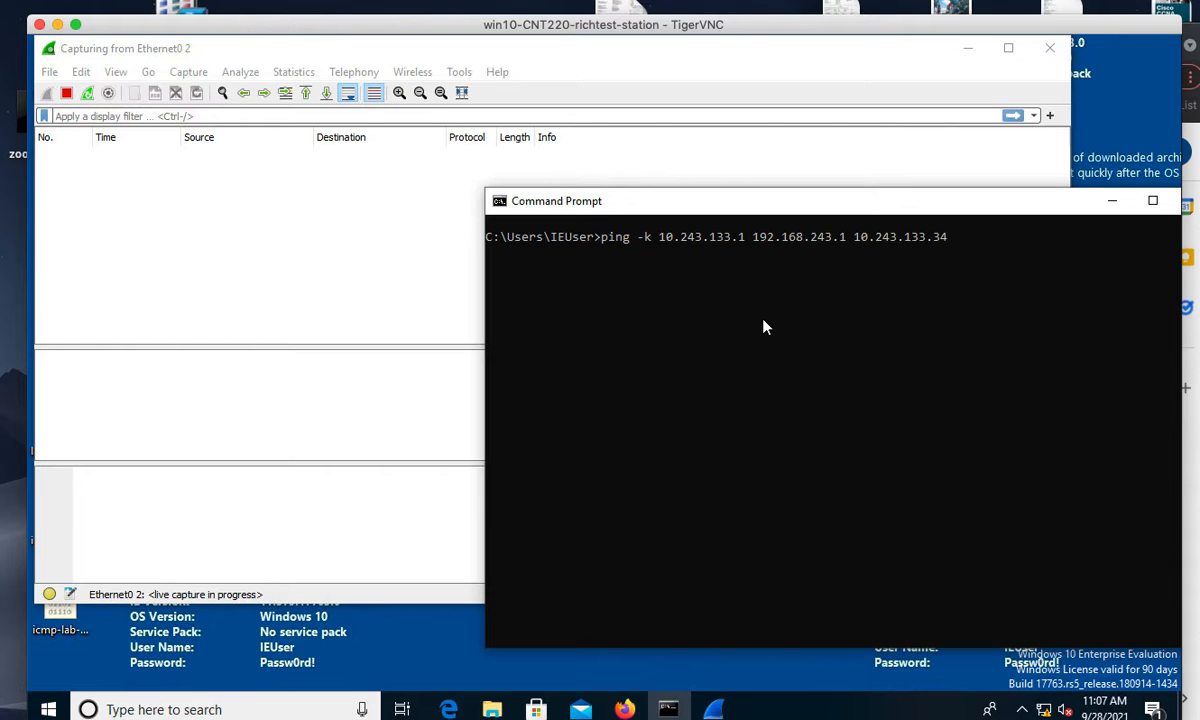
key("Return")
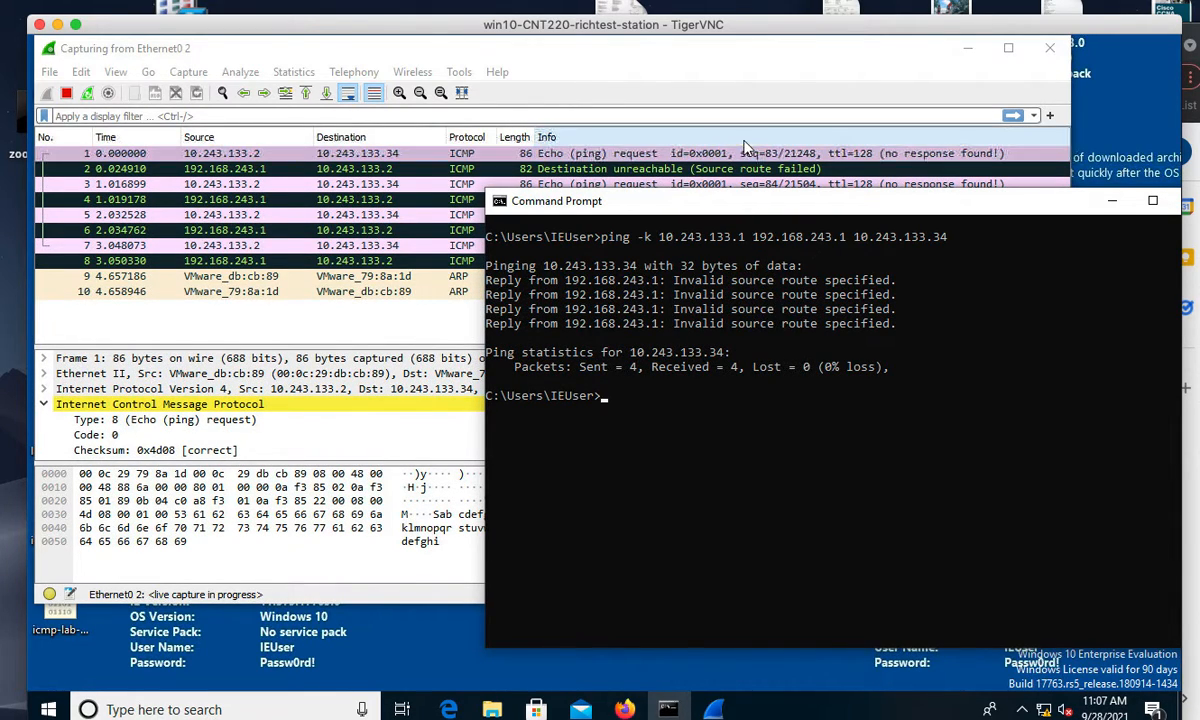
- Open Destination unreachable packet 2 in a separate window and examine its ICMP type and code
left_click(600, 155)
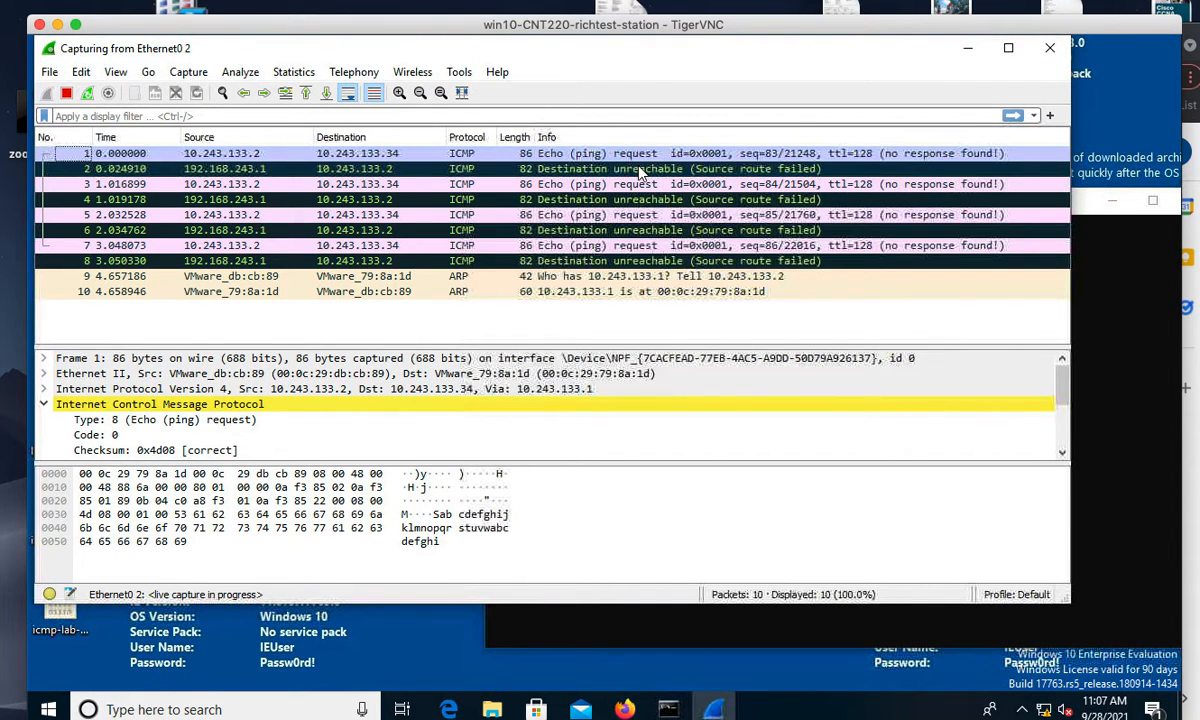
double_click(640, 170)
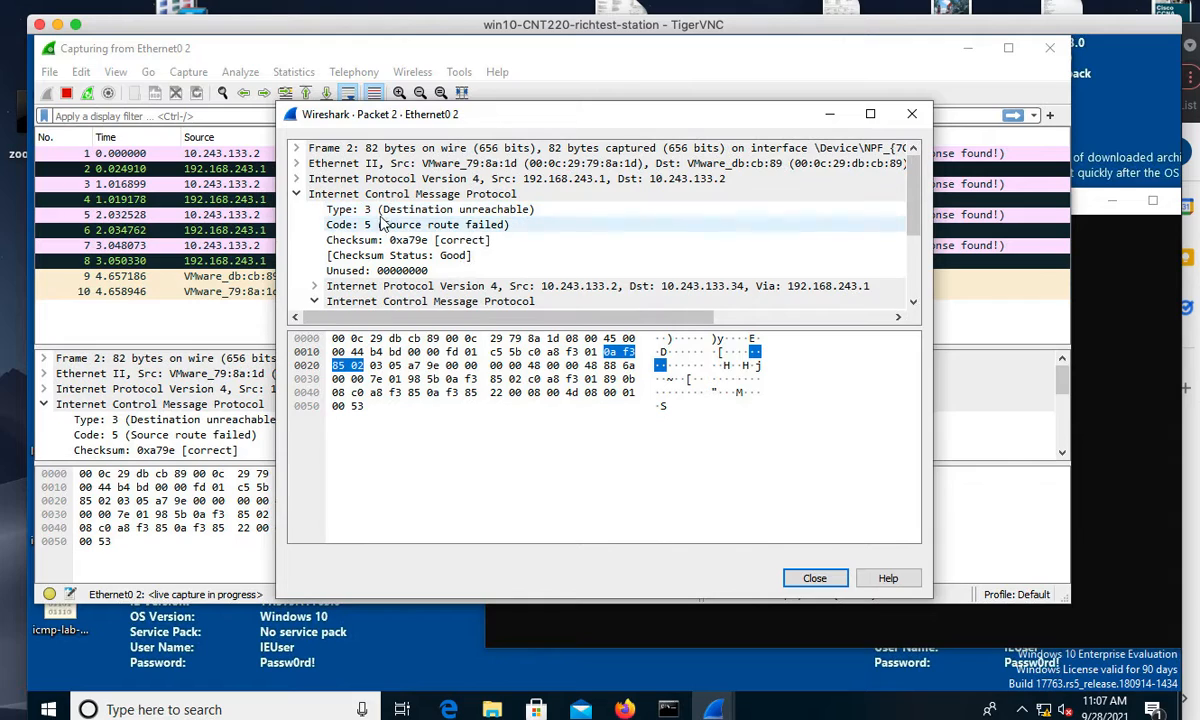
- Launch TigerVNC Viewer and reconnect to the Windows station through VNC server 192.168.240.12:5999
key("super+Tab")
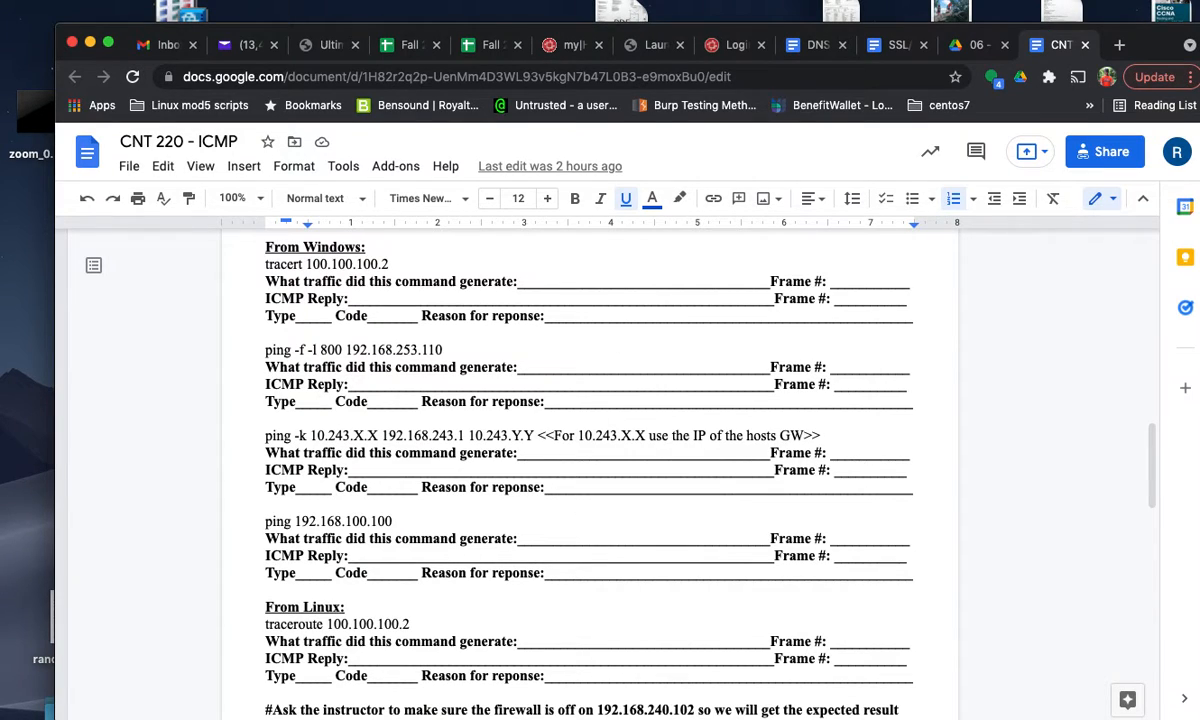
key("F4")
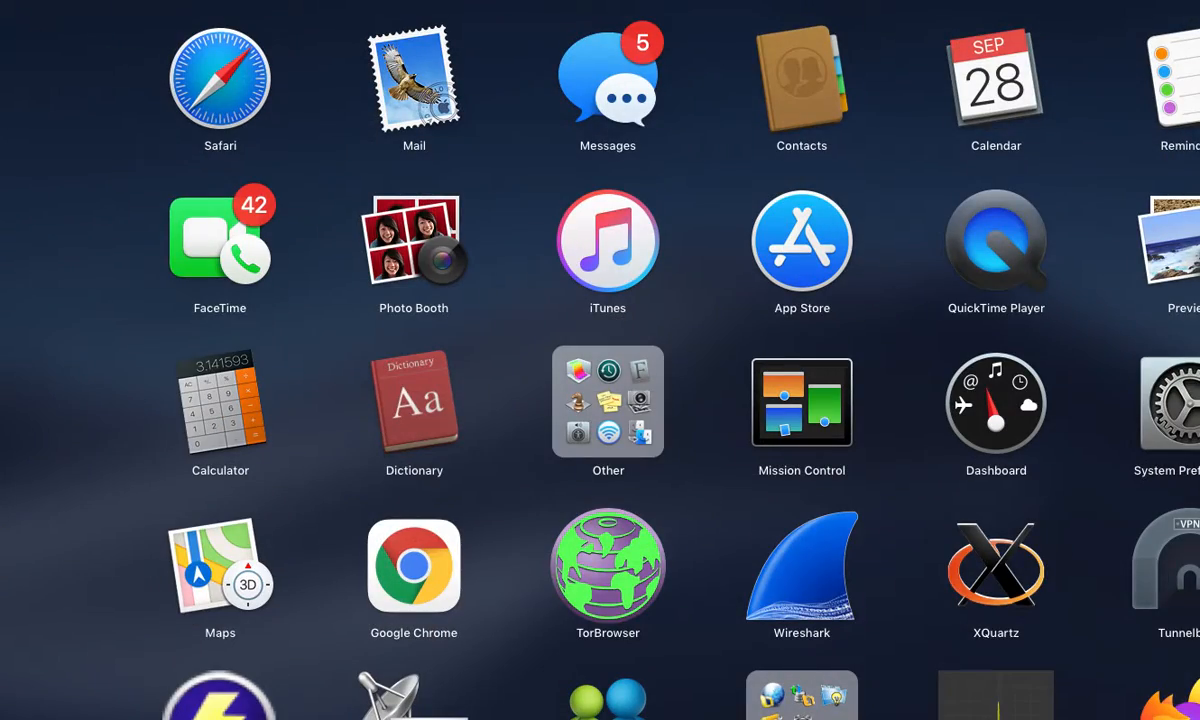
type("t")
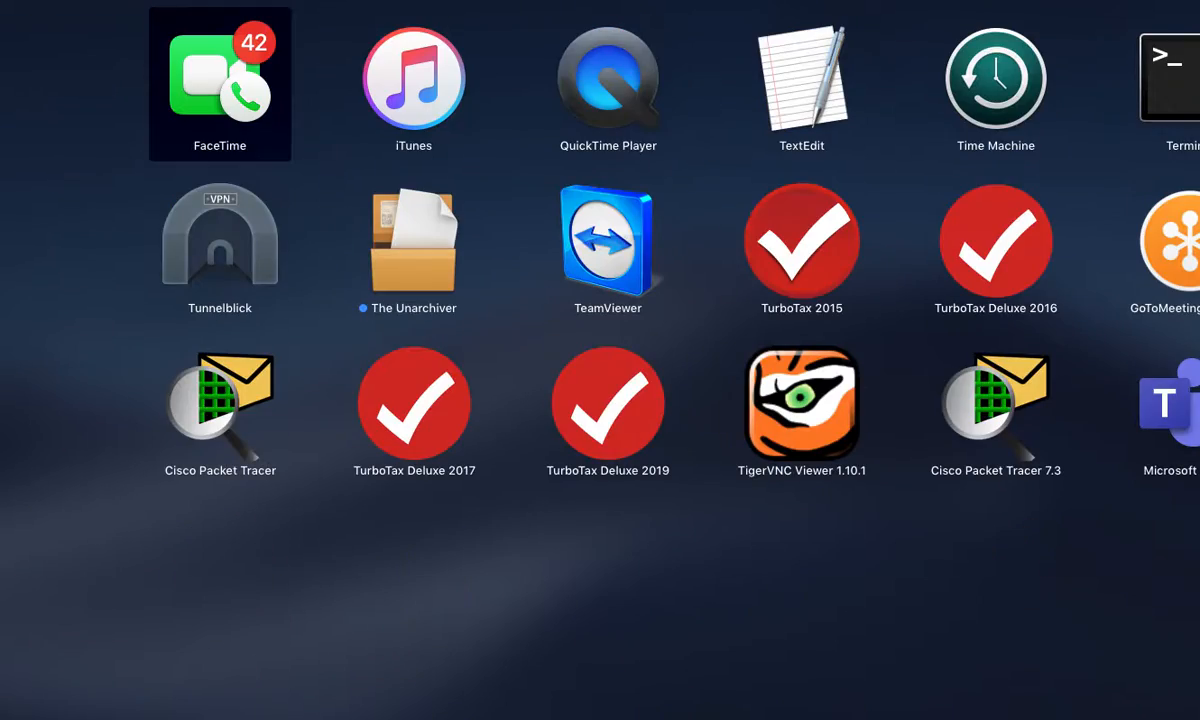
left_click(741, 415)
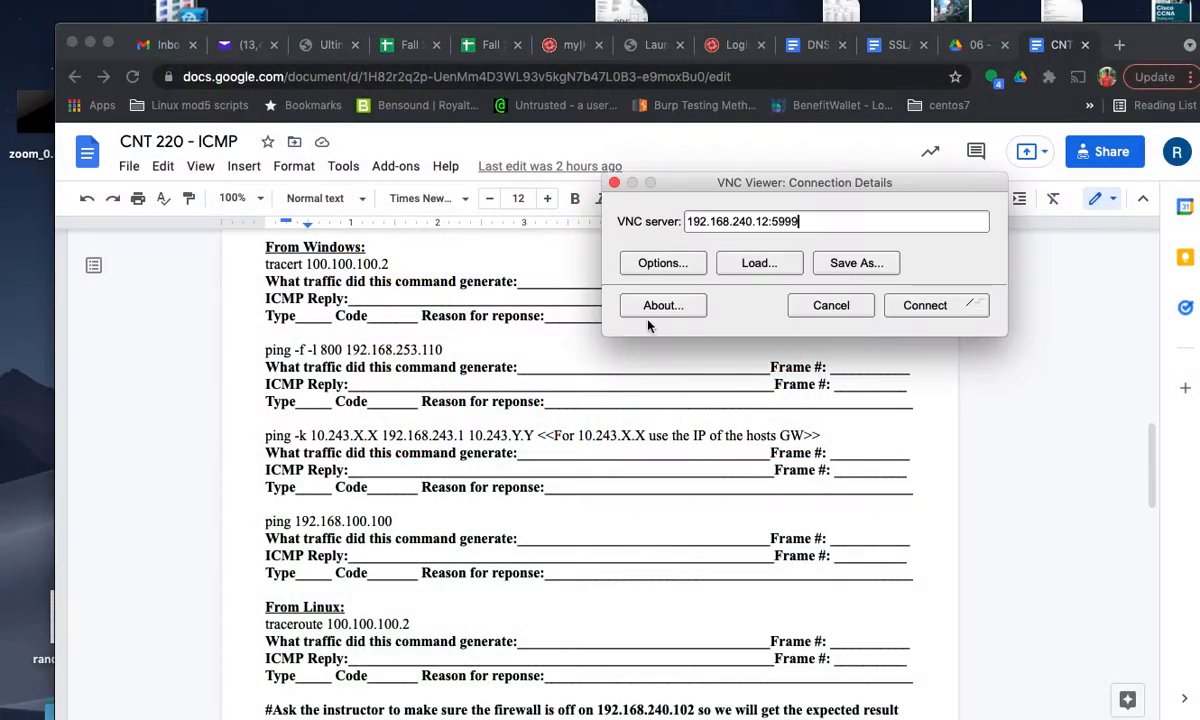
left_click(888, 305)
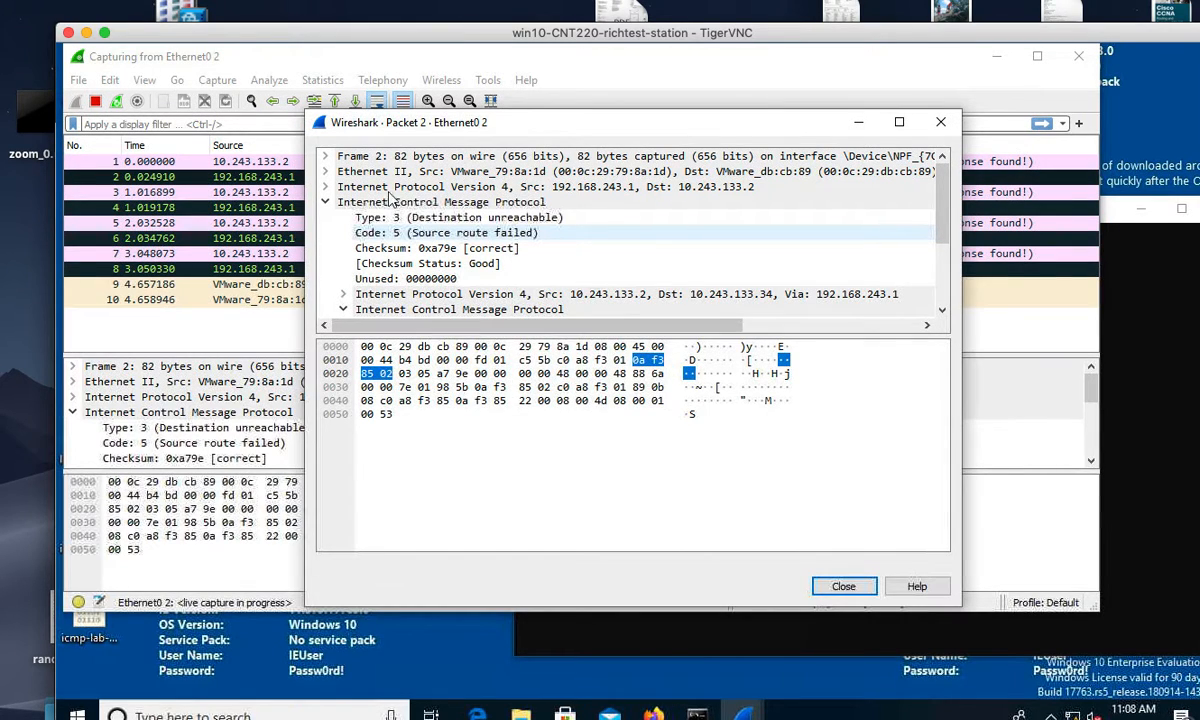
- Close packet 2's window, open Echo request packet 1 in a separate window and examine its IPv4 header fields
left_click(340, 186)
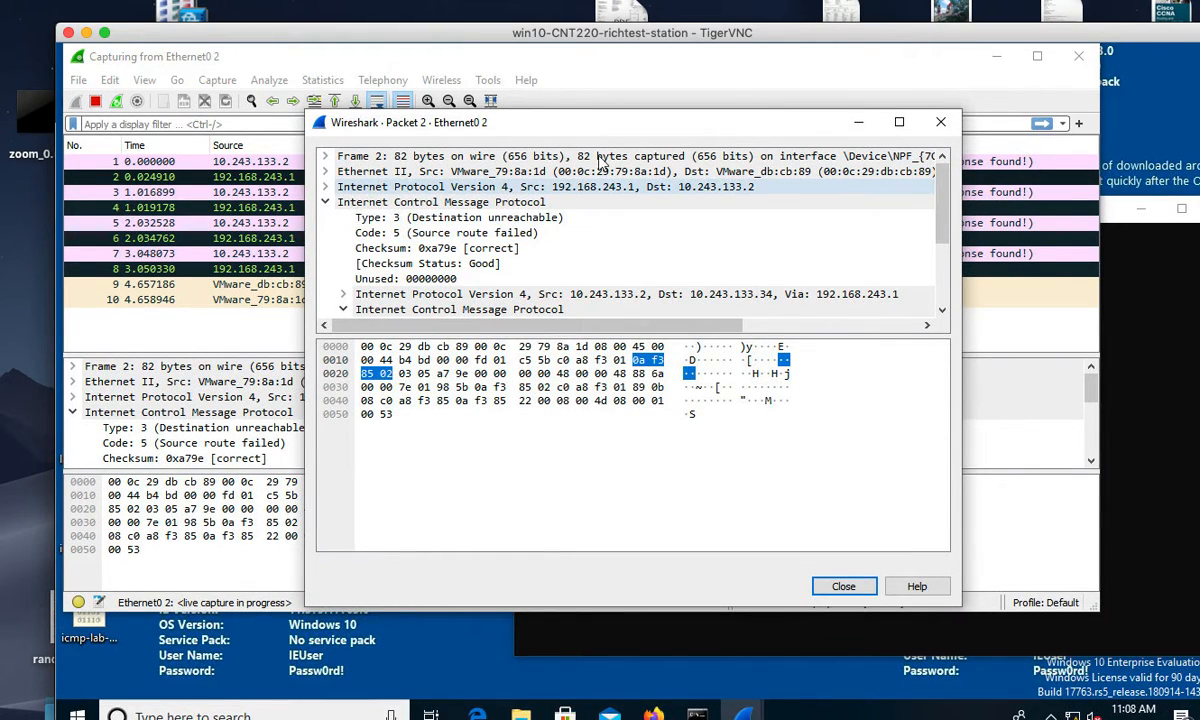
left_click(942, 122)
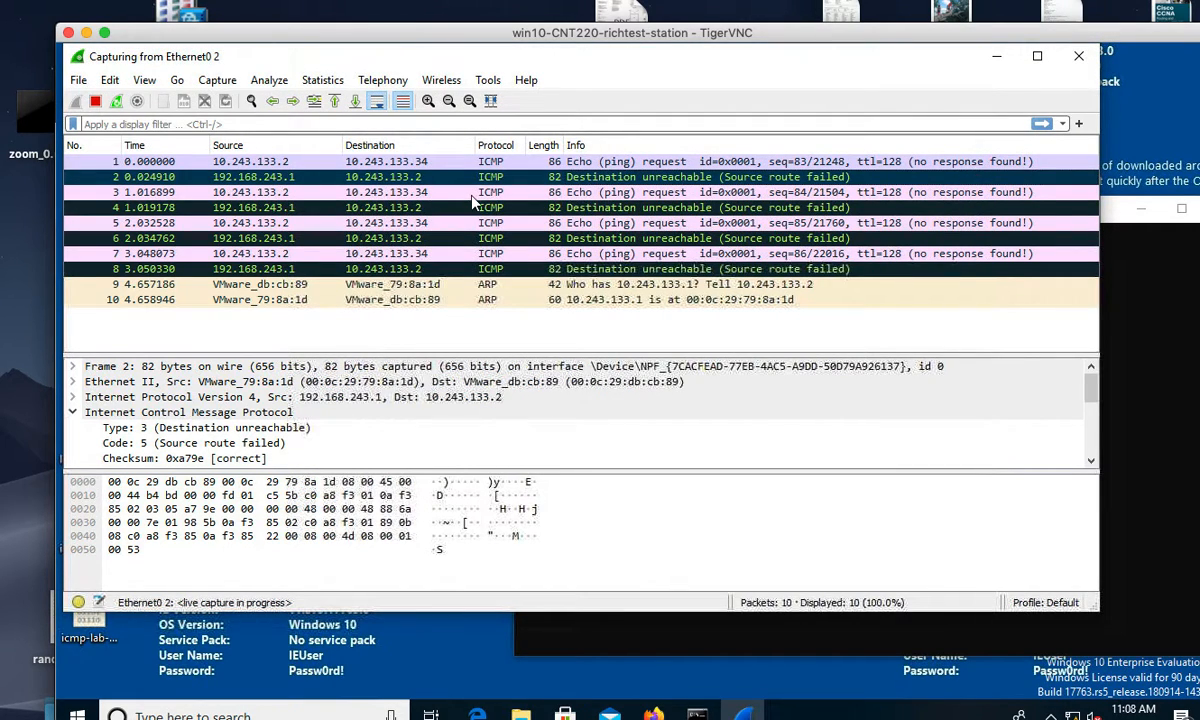
double_click(447, 163)
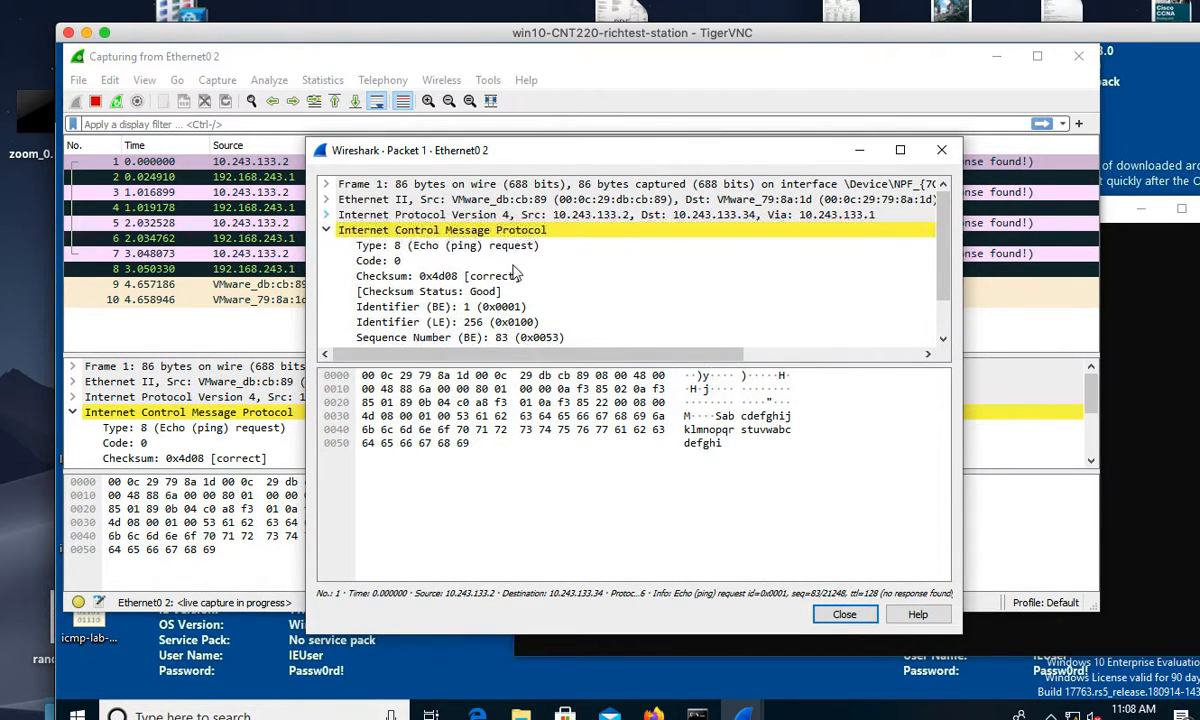
left_click(326, 215)
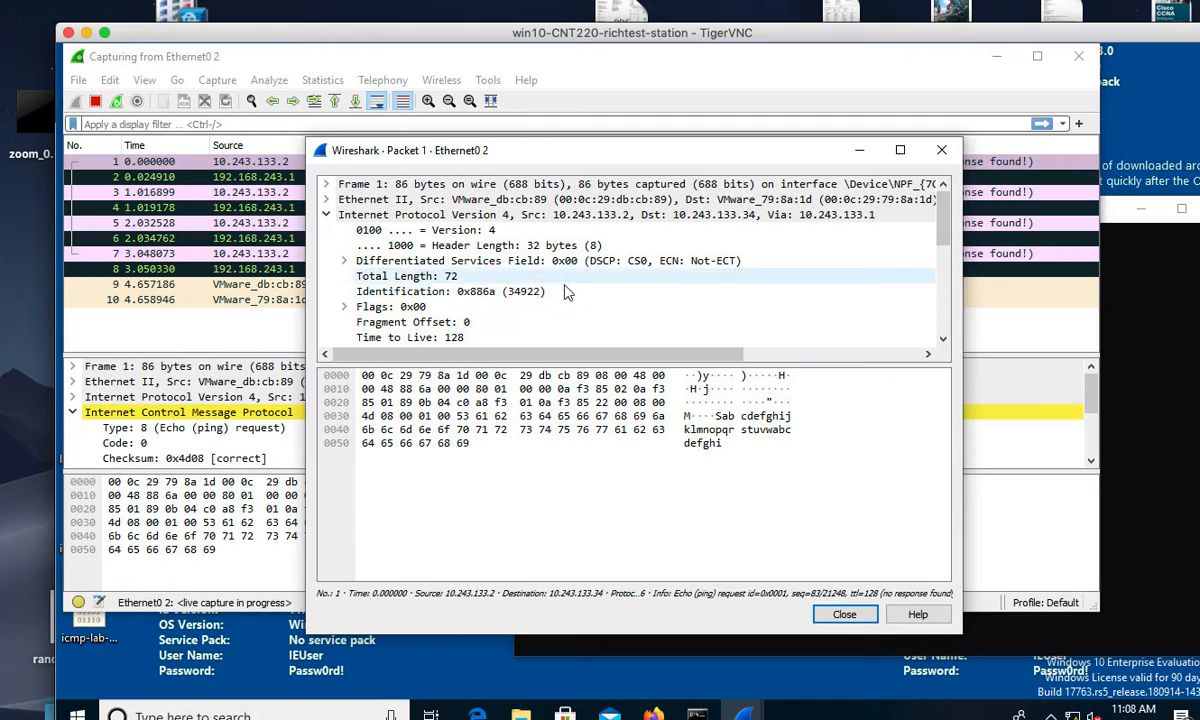
left_click(942, 341)
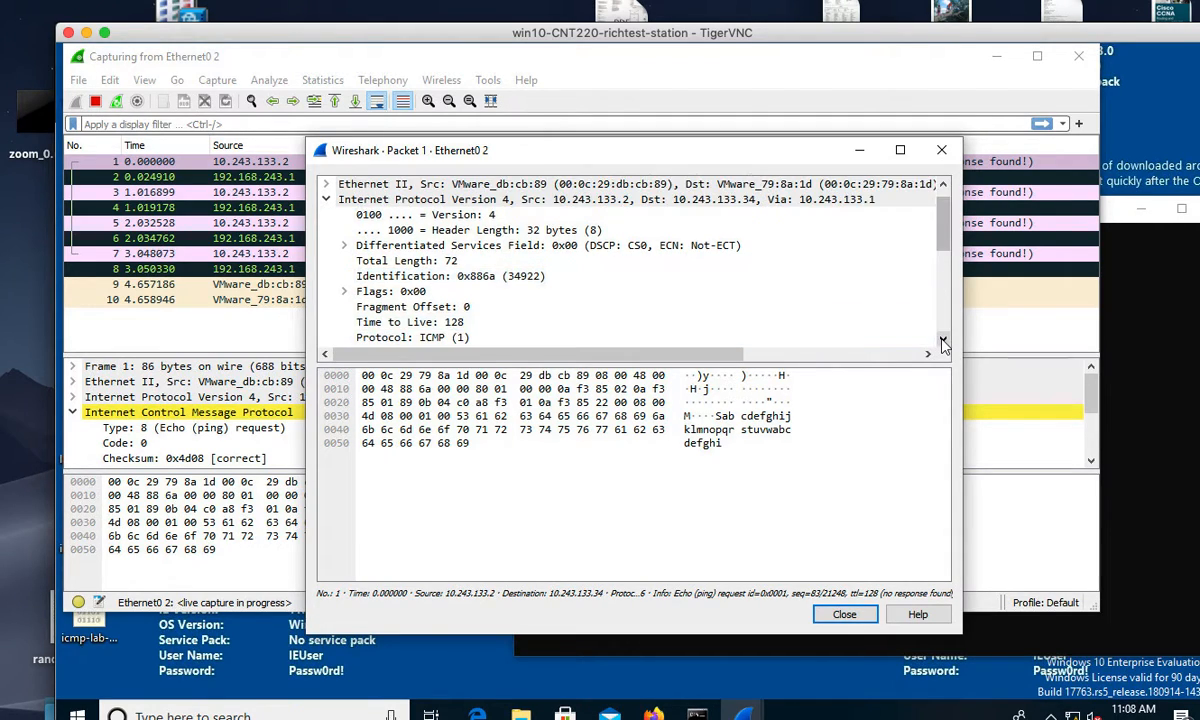
left_click(942, 341)
left_click(942, 341)
left_click(942, 341)
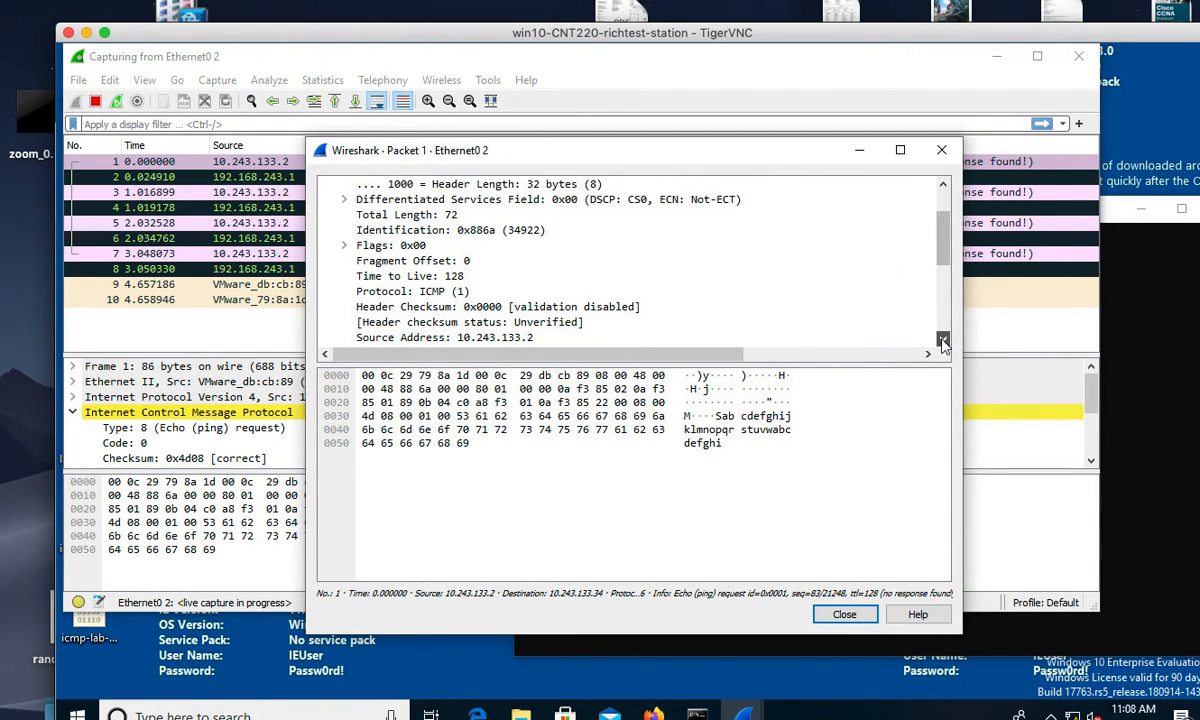
scroll(942, 341, "down", 1)
left_click(942, 341)
scroll(492, 278, "down", 1)
scroll(365, 300, "down", 1)
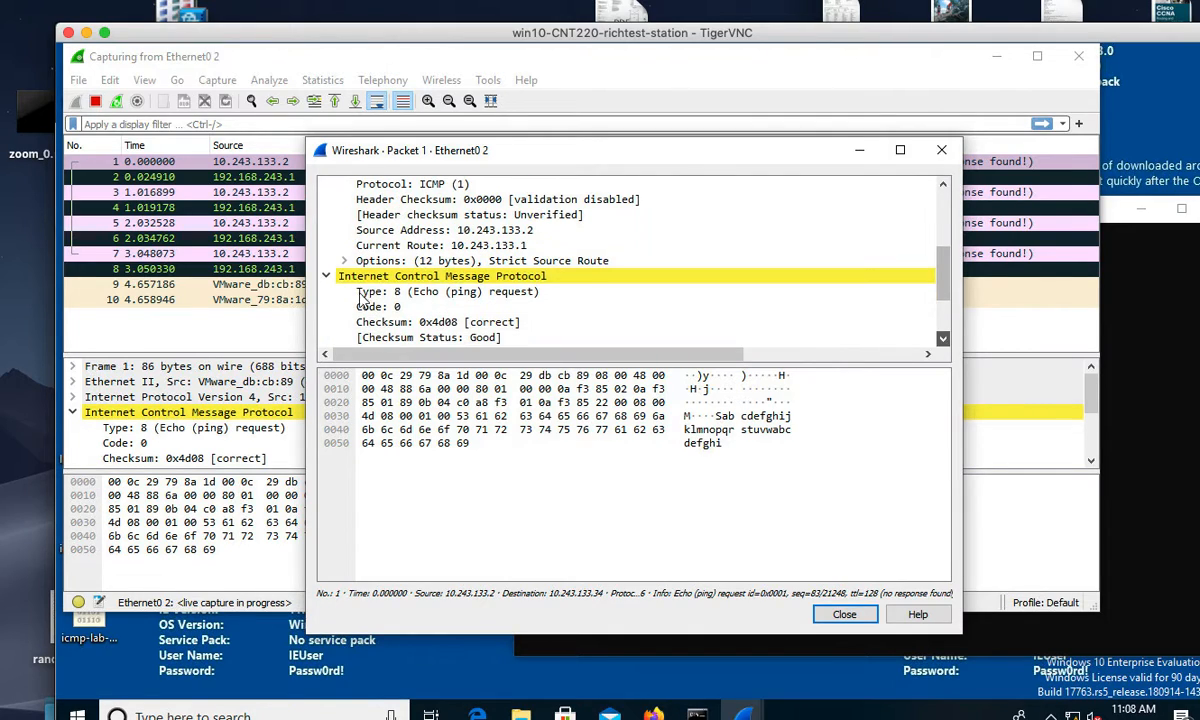
- Expand the IP options of packet 1 and examine the Strict Source Route option's details
left_click(343, 260)
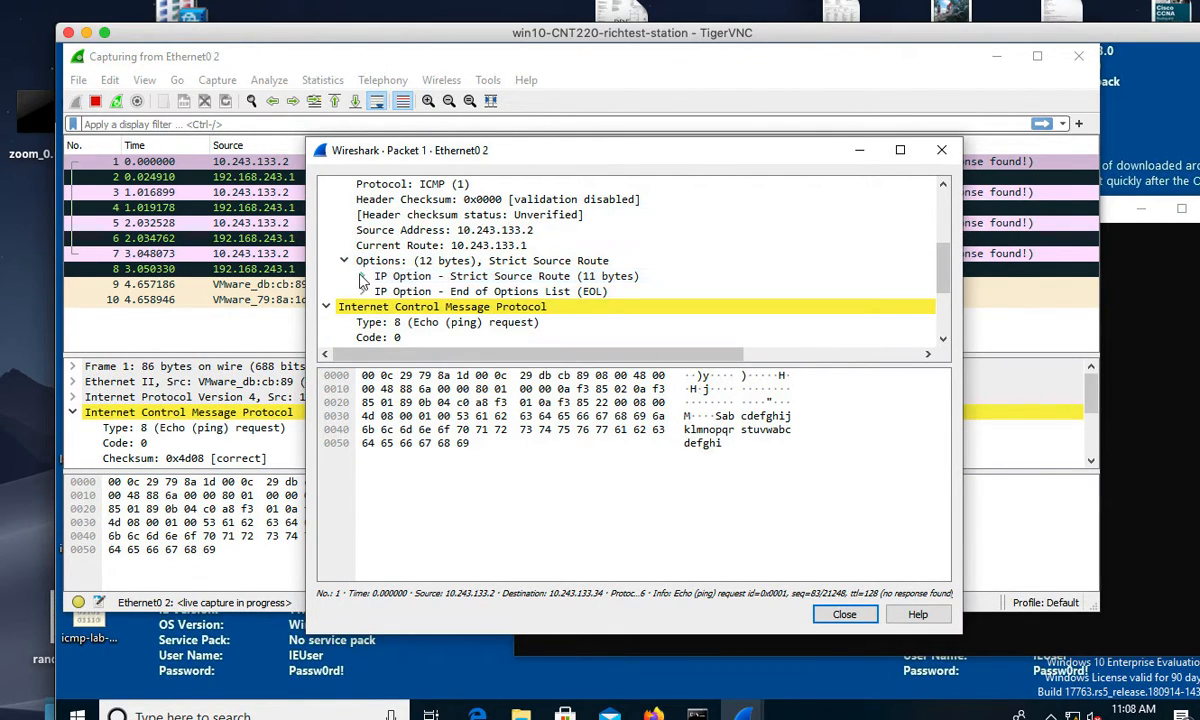
left_click(362, 276)
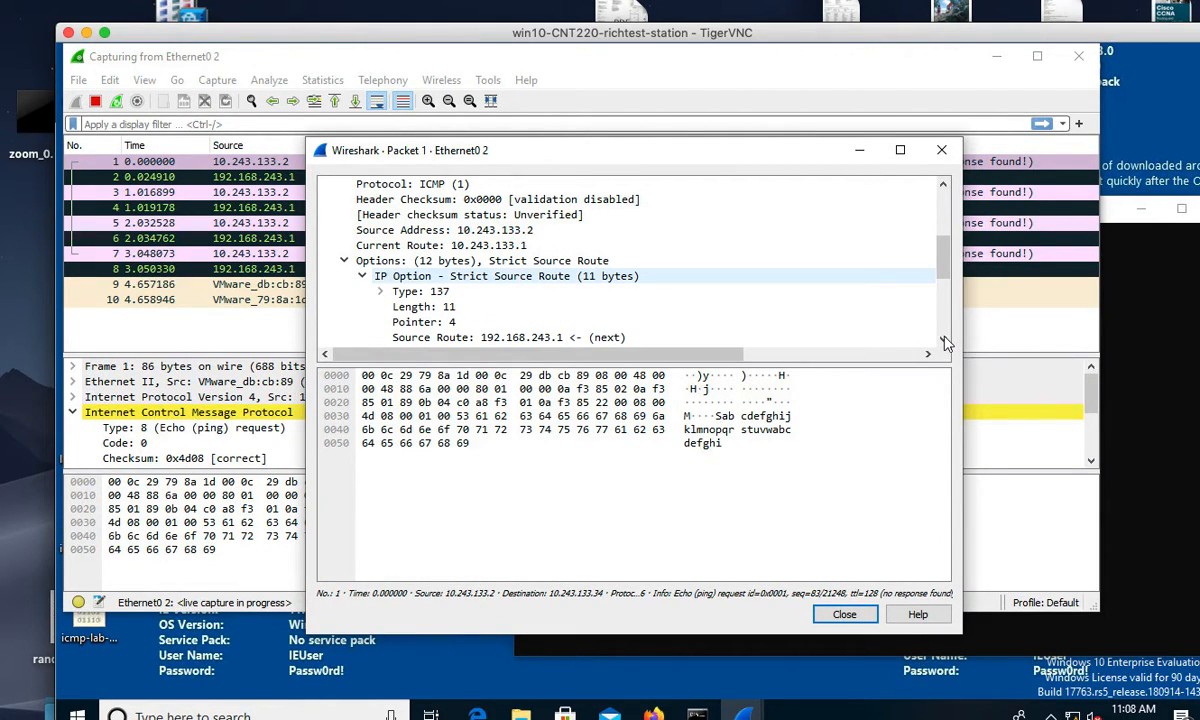
scroll(945, 341, "down", 1)
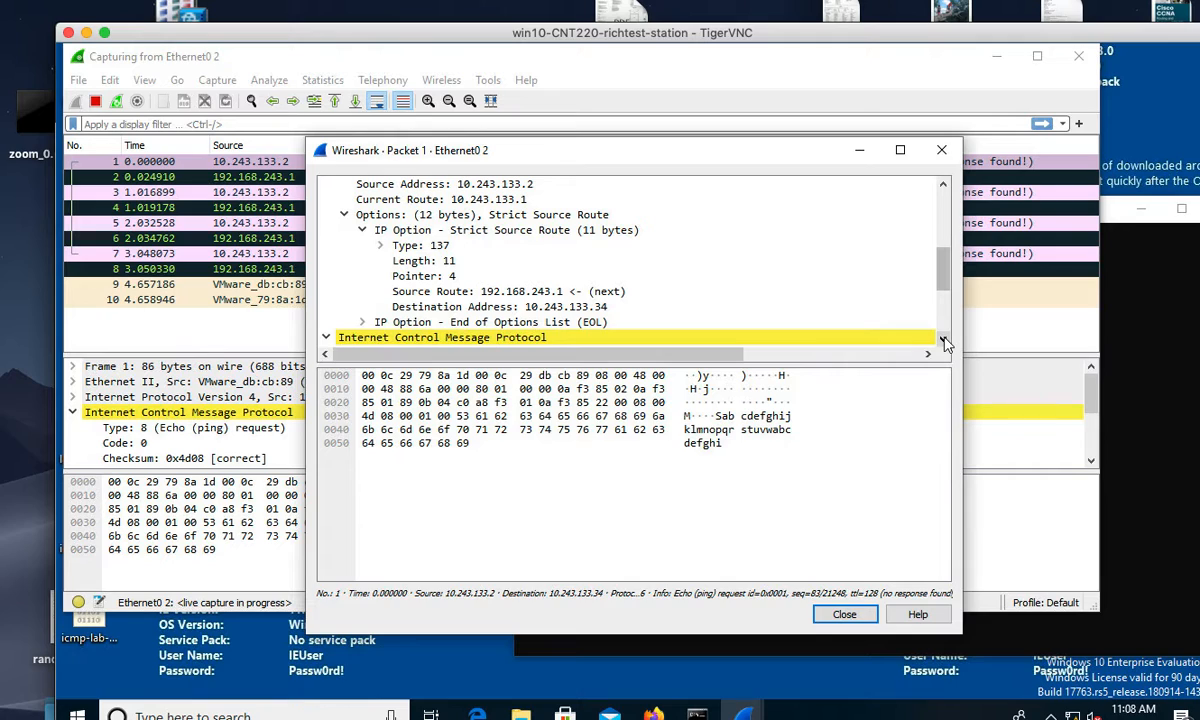
left_click(945, 342)
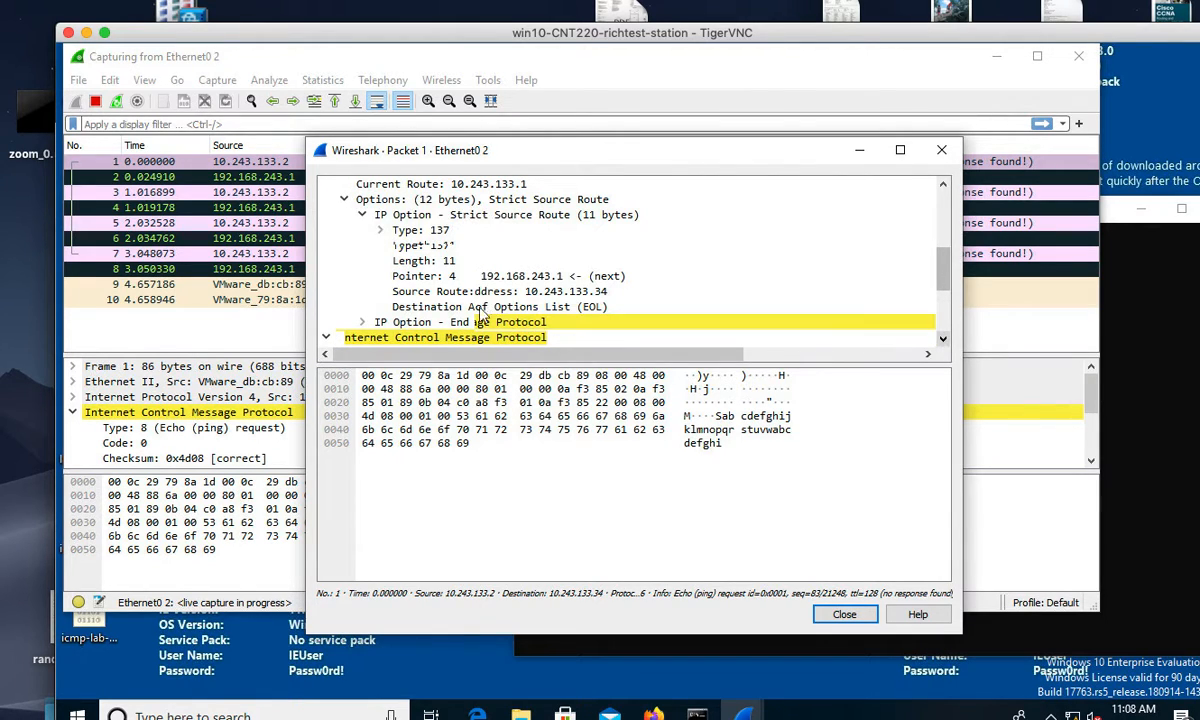
- Check the worksheet for the command after the ping -k exercise and reconnect TigerVNC Viewer to VNC server 192.168.240.12:5999
key("super+Tab")
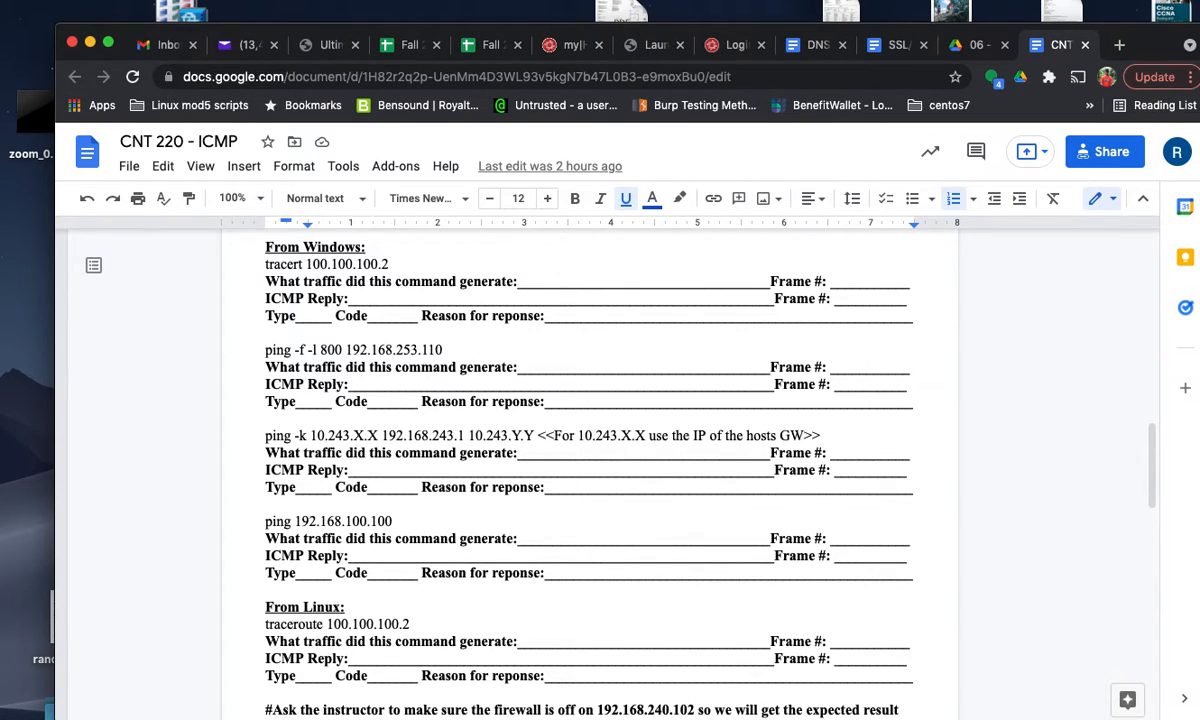
key("F4")
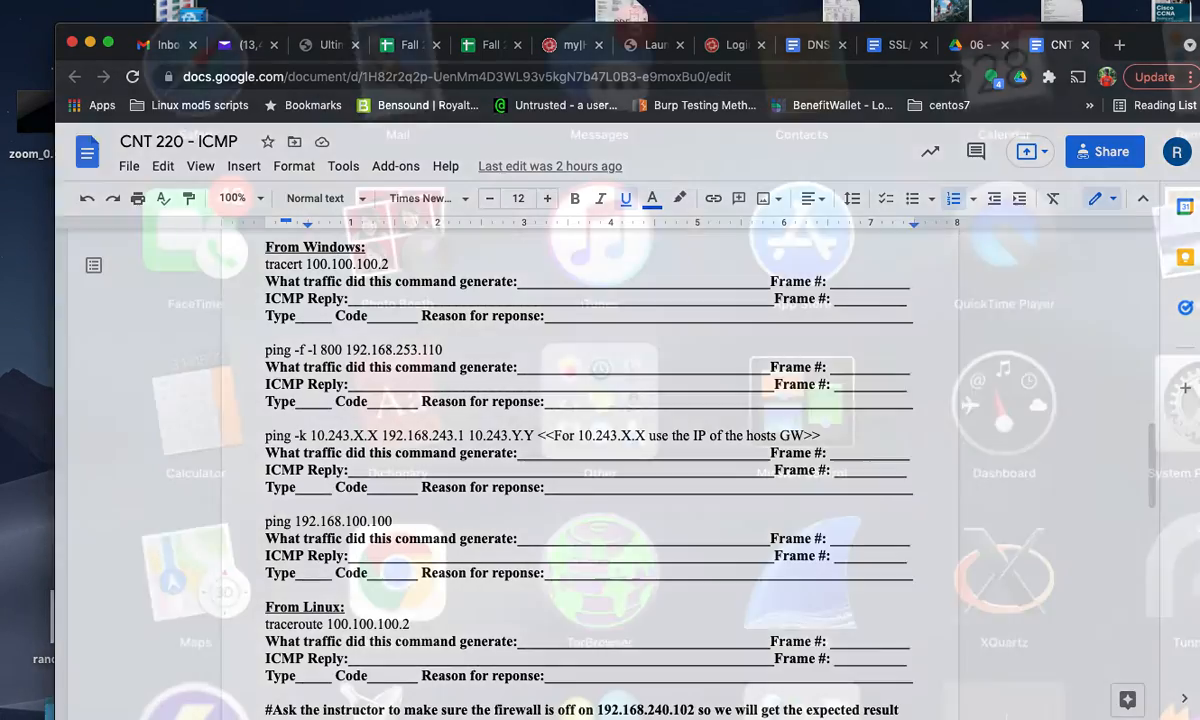
type("tig")
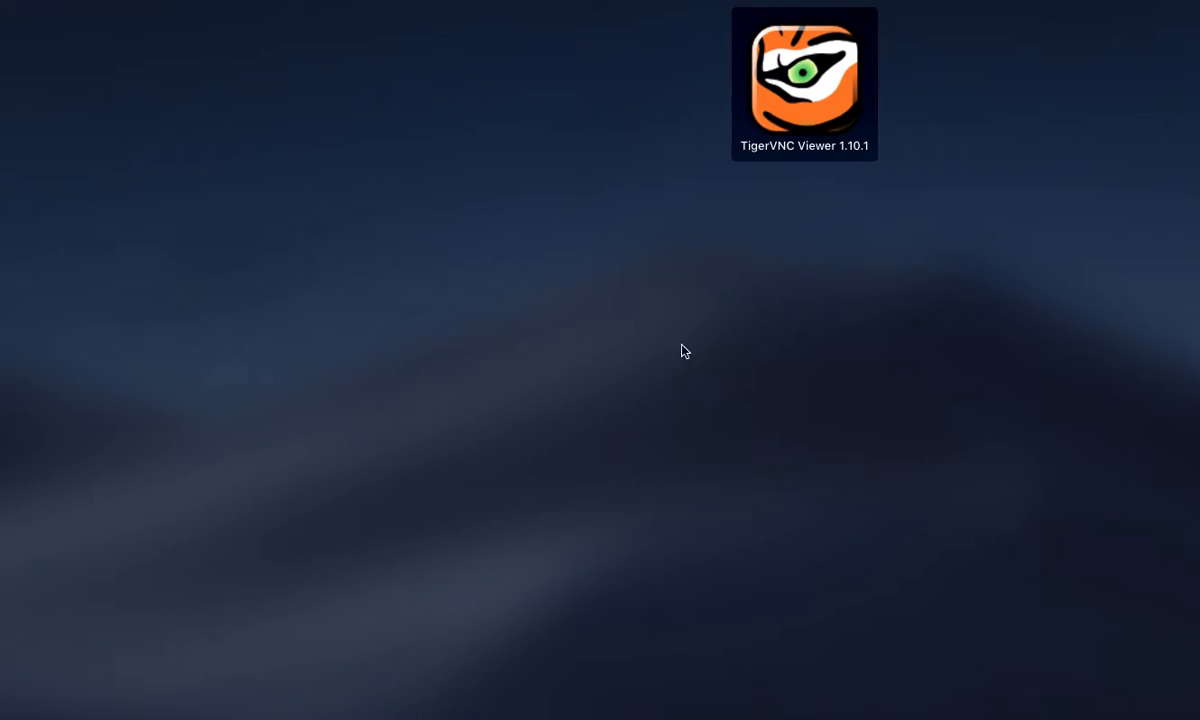
left_click(822, 32)
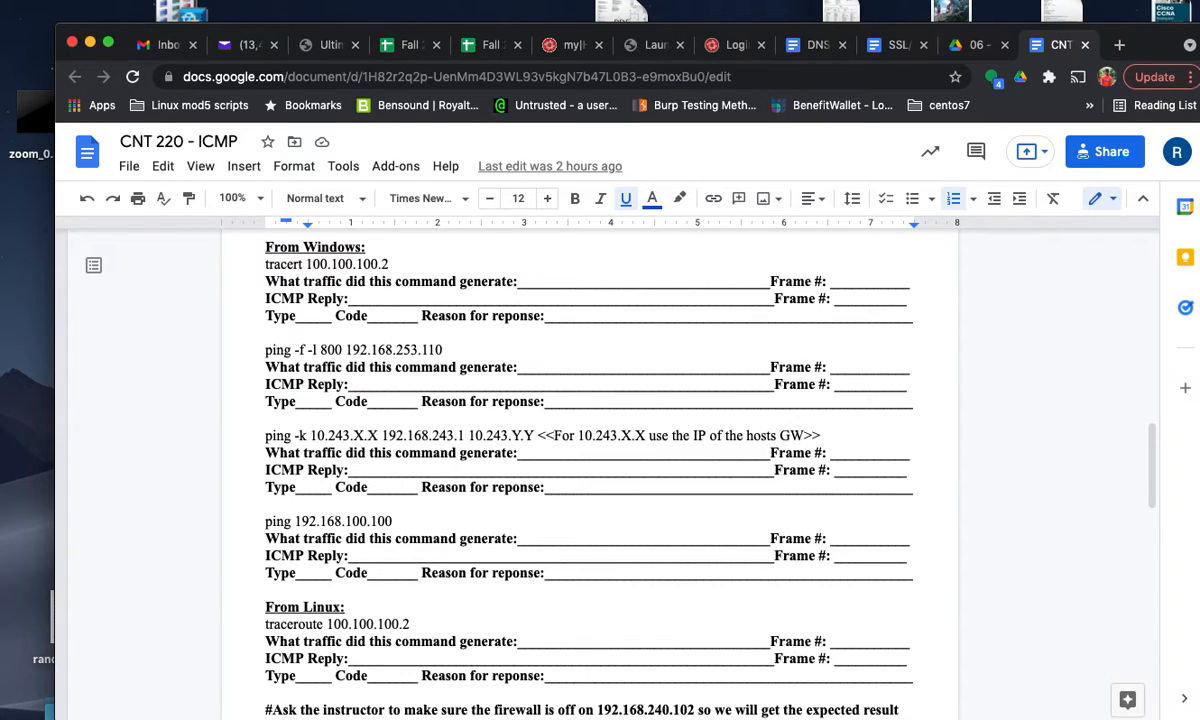
key("F4")
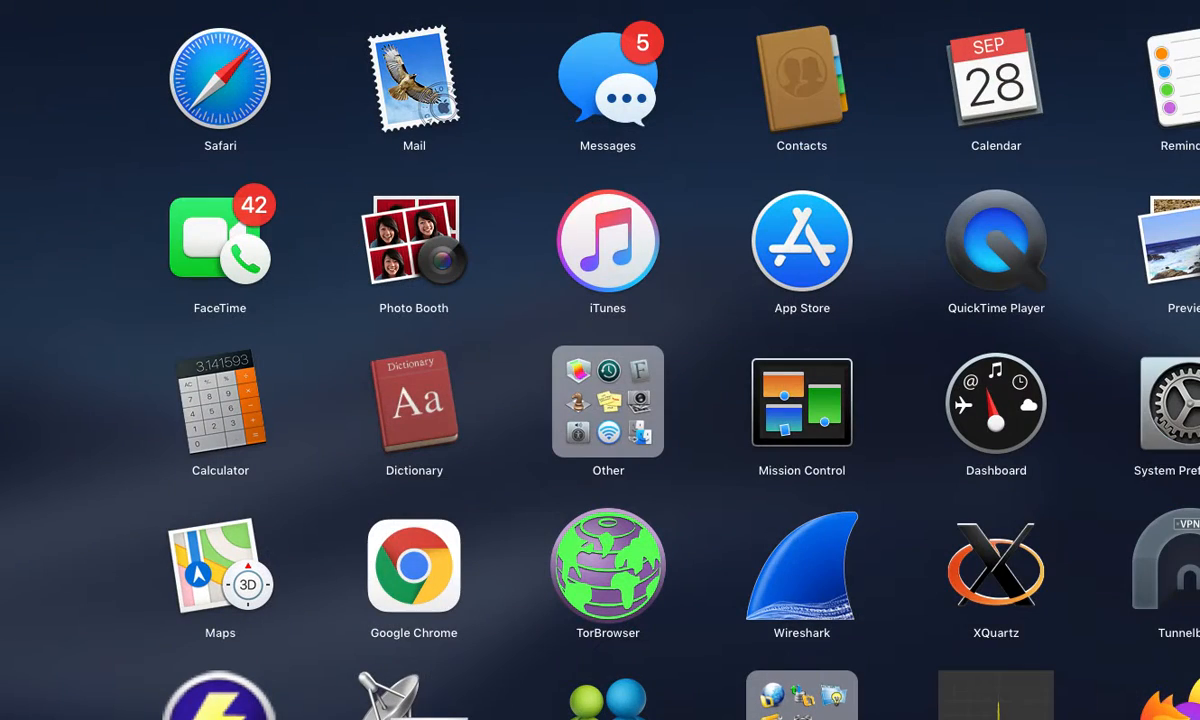
type("tig")
key("Return")
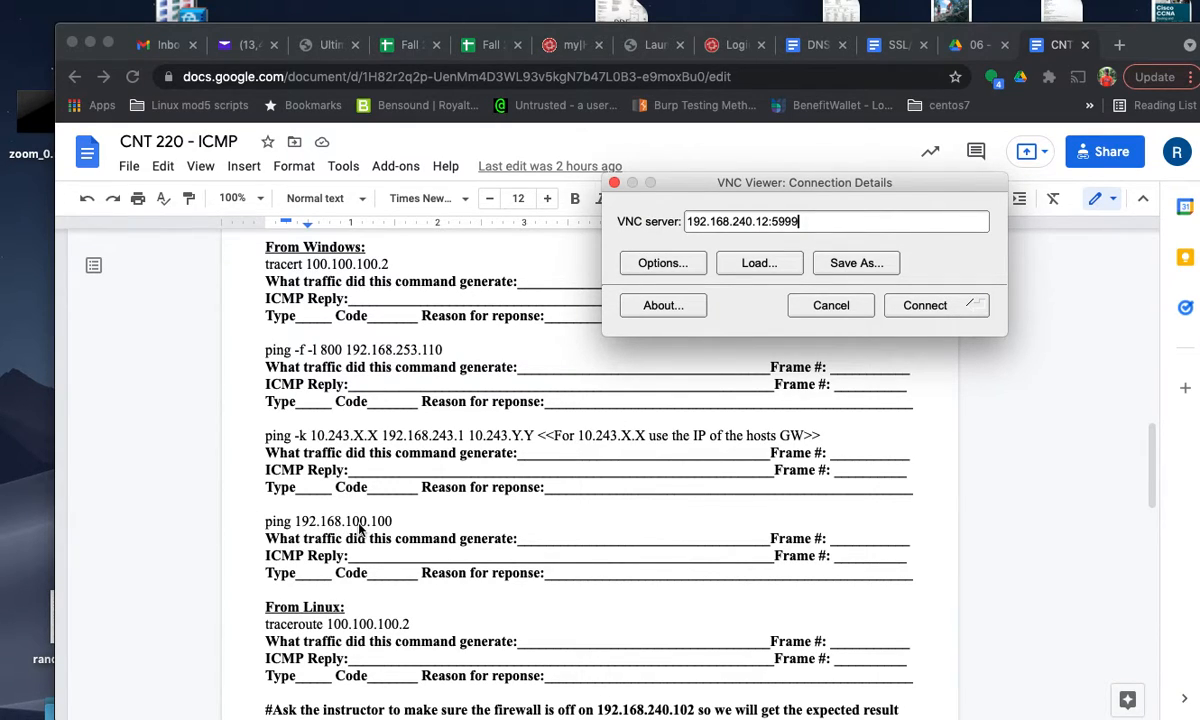
left_click(922, 304)
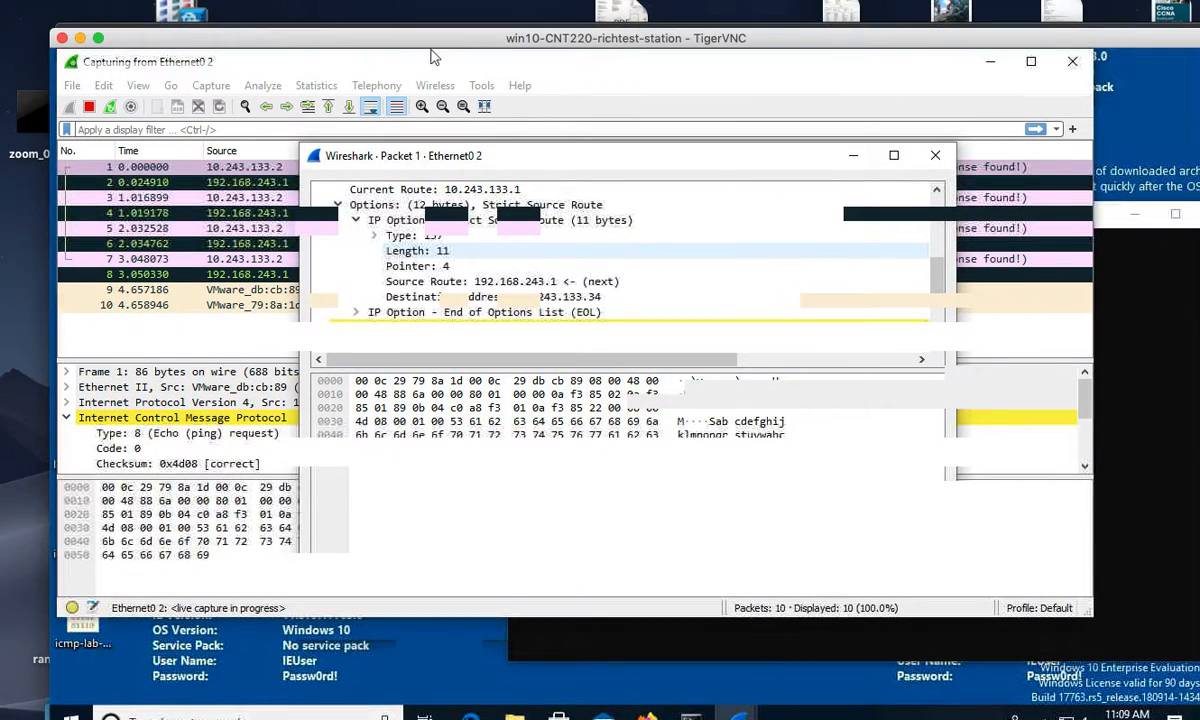
- Restart the Wireshark capture without saving the packets and begin a ping command in Command Prompt
left_click(212, 88)
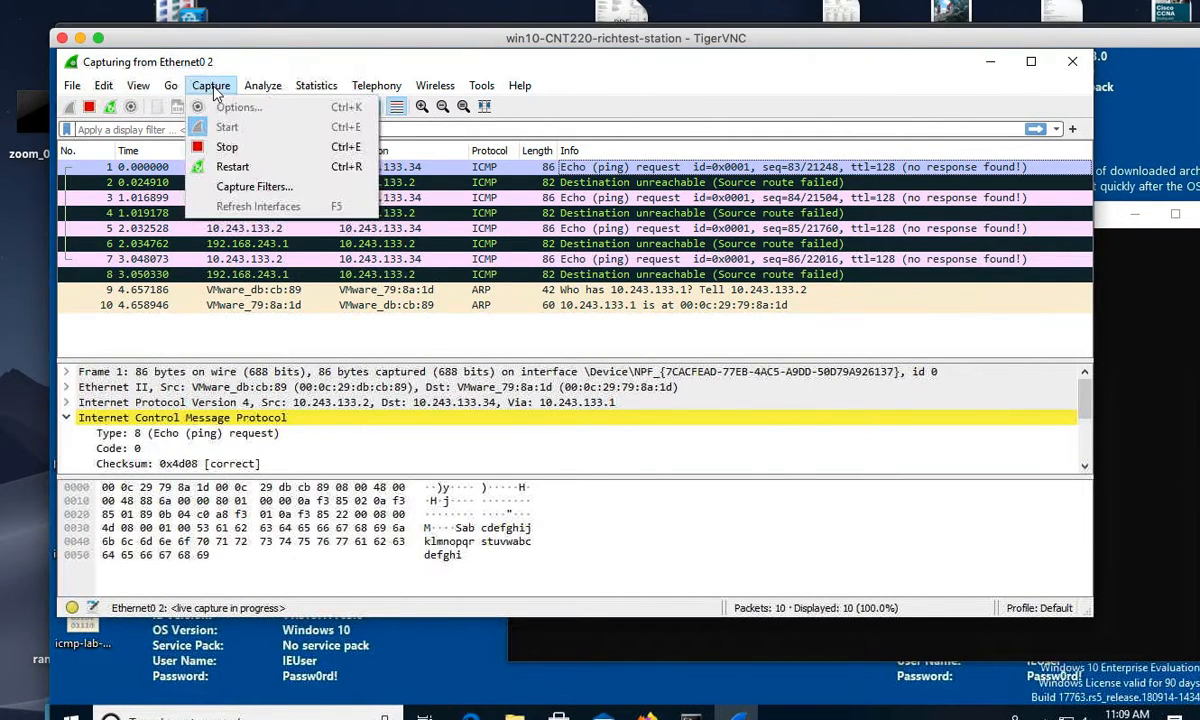
left_click(230, 168)
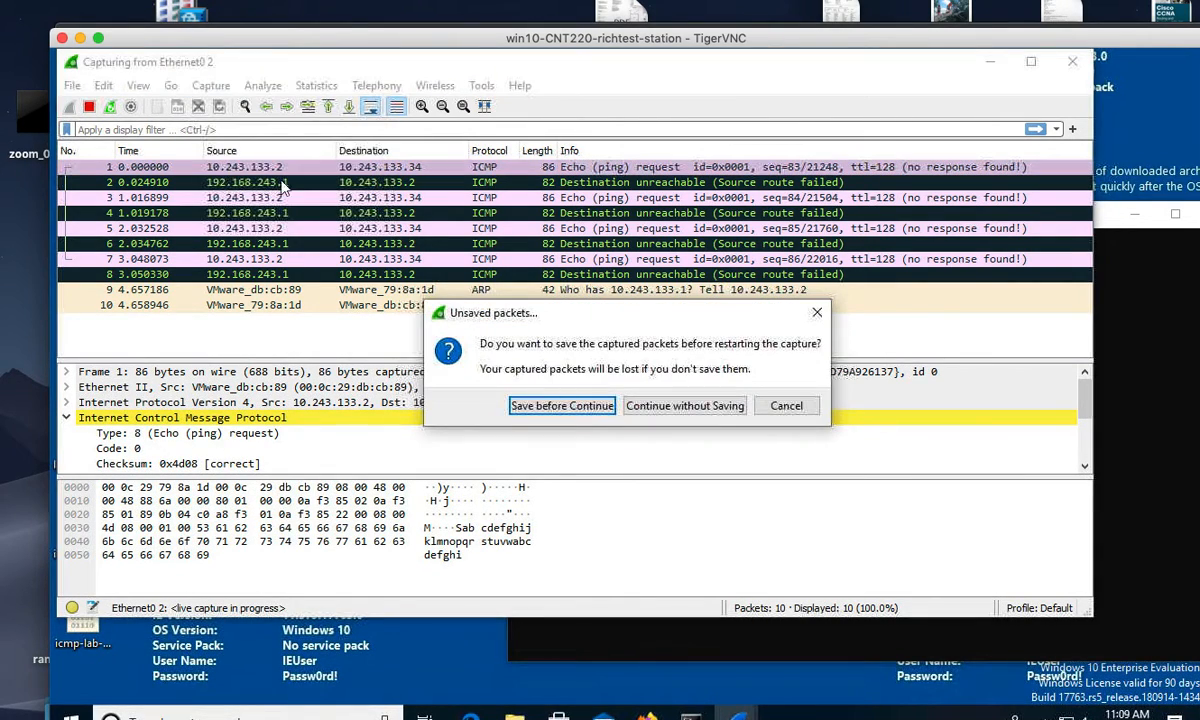
left_click(700, 407)
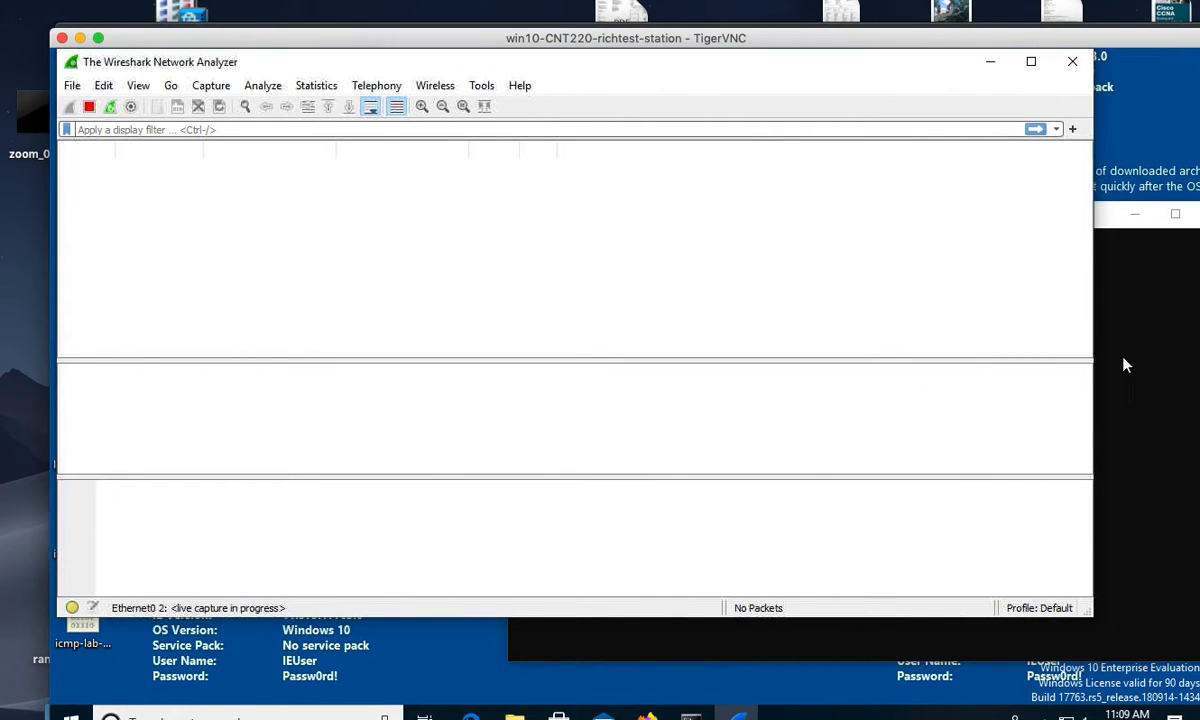
left_click(1135, 362)
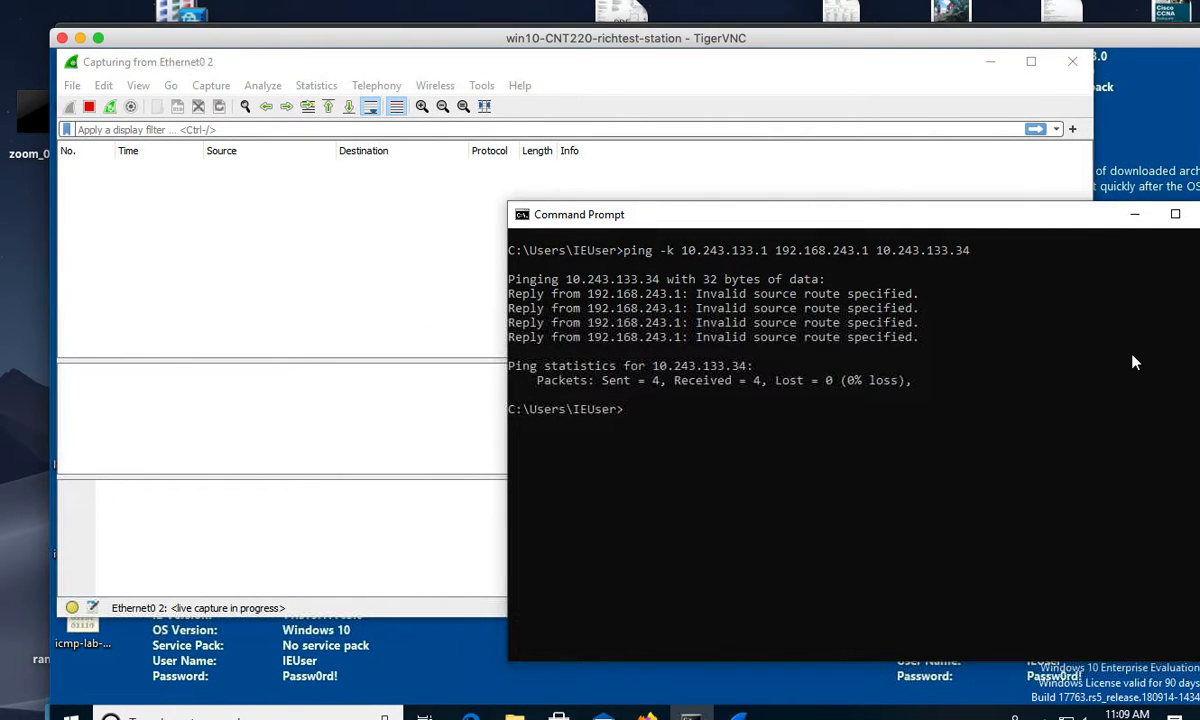
type("ping 100")
- Look up the ping target address in the worksheet and return to the Windows station through VNC server 192.168.240.12:5999
key("super+Tab")
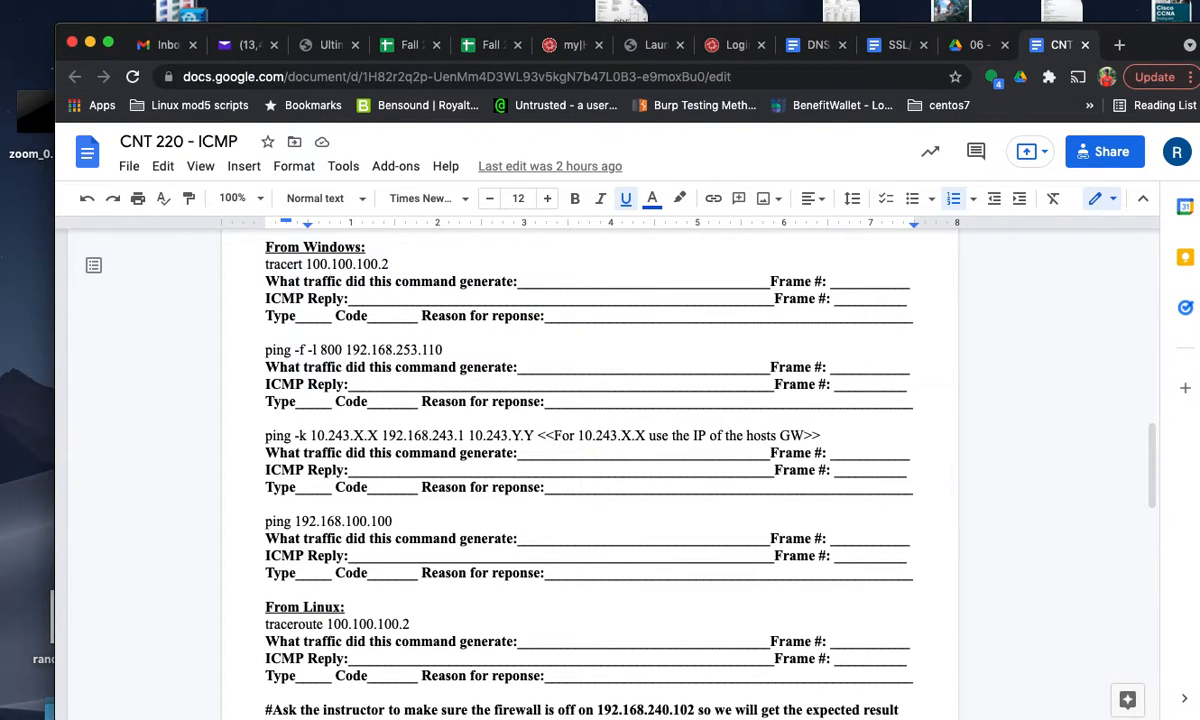
key("F4")
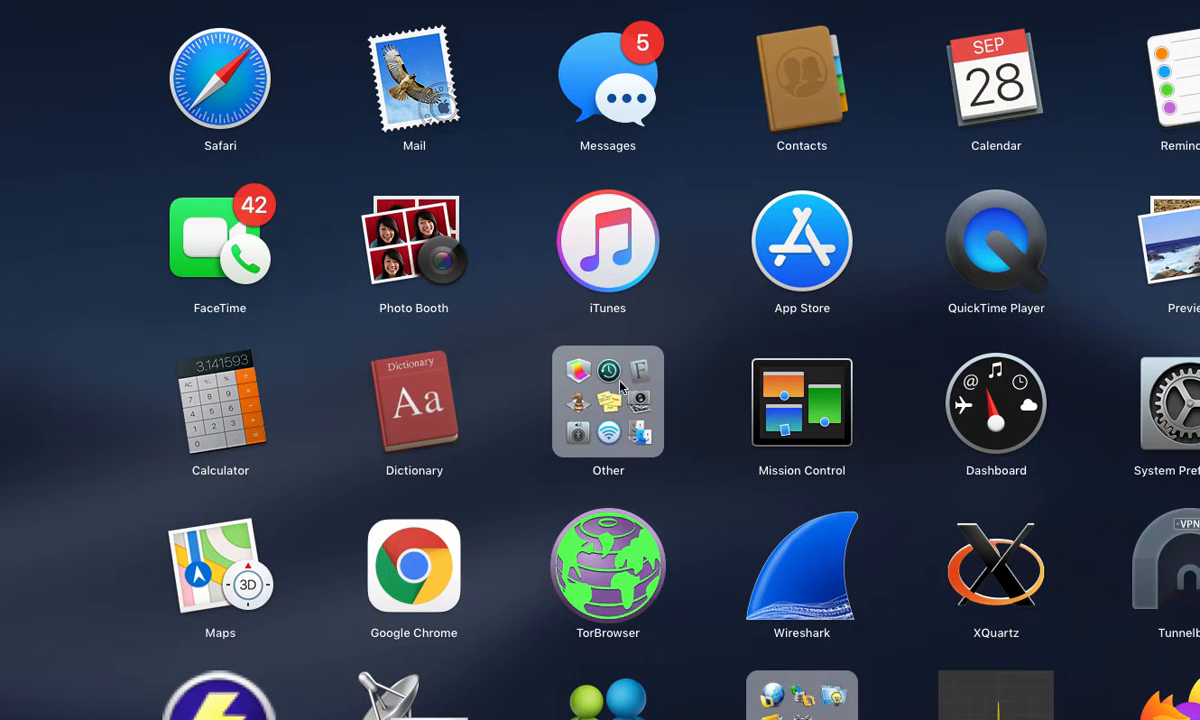
type("tig")
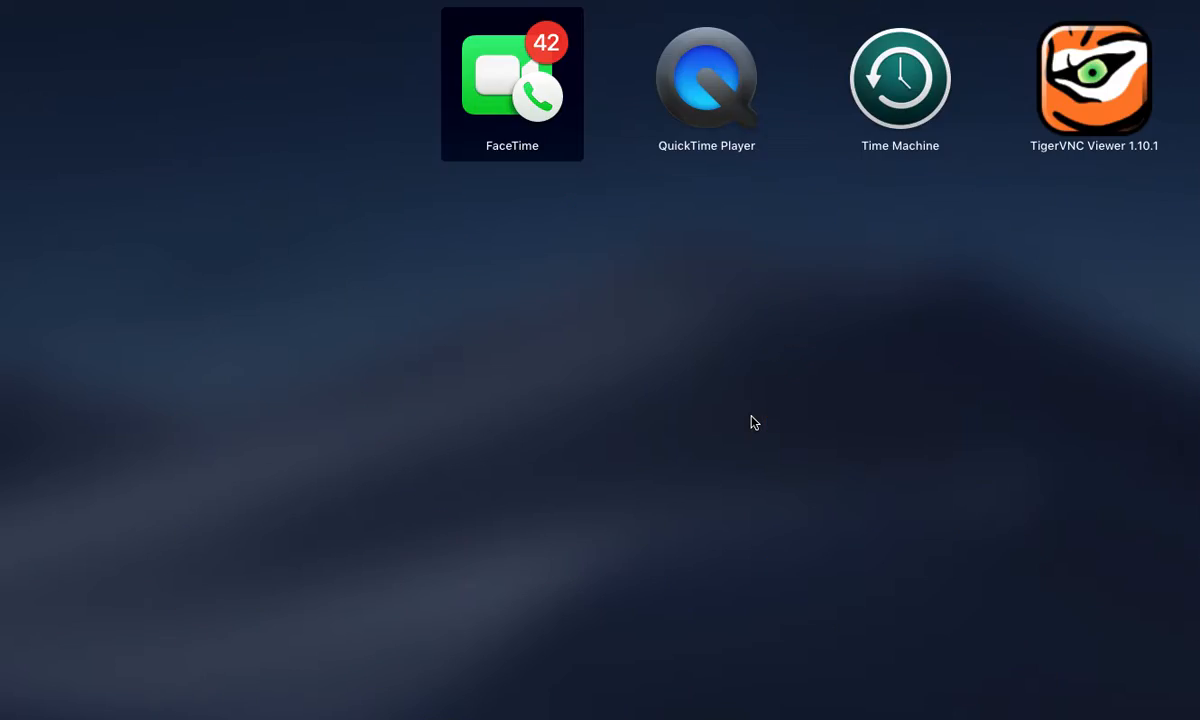
left_click(785, 150)
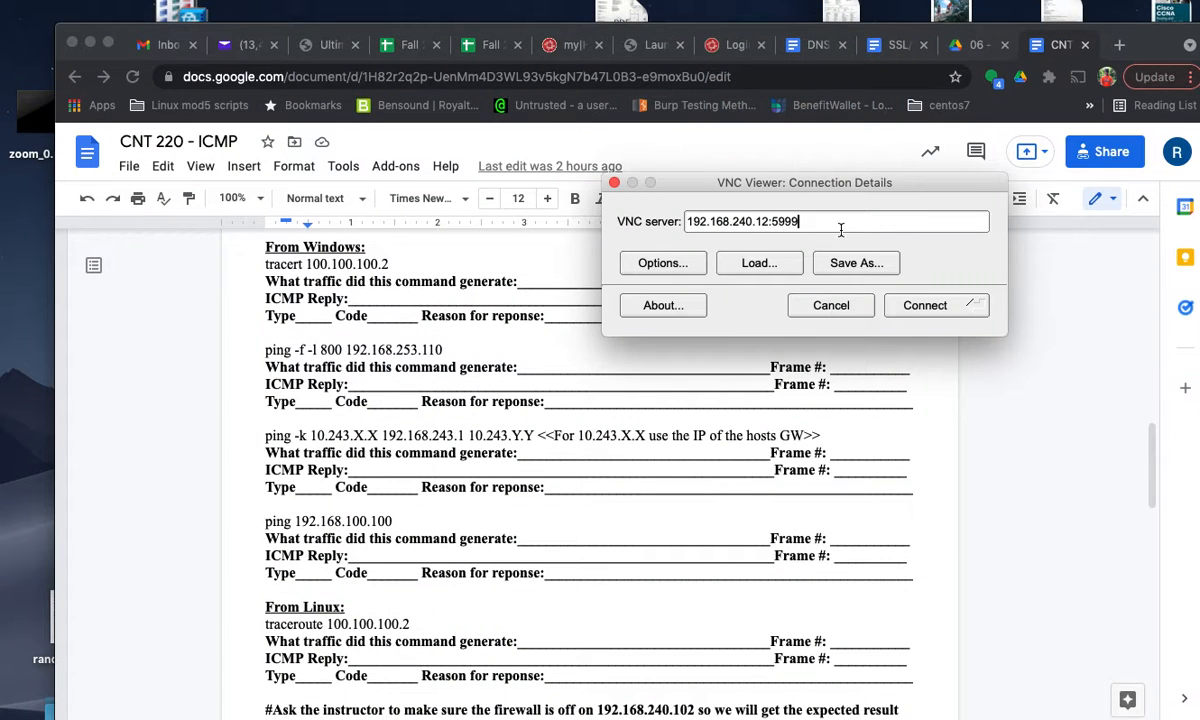
left_click(926, 306)
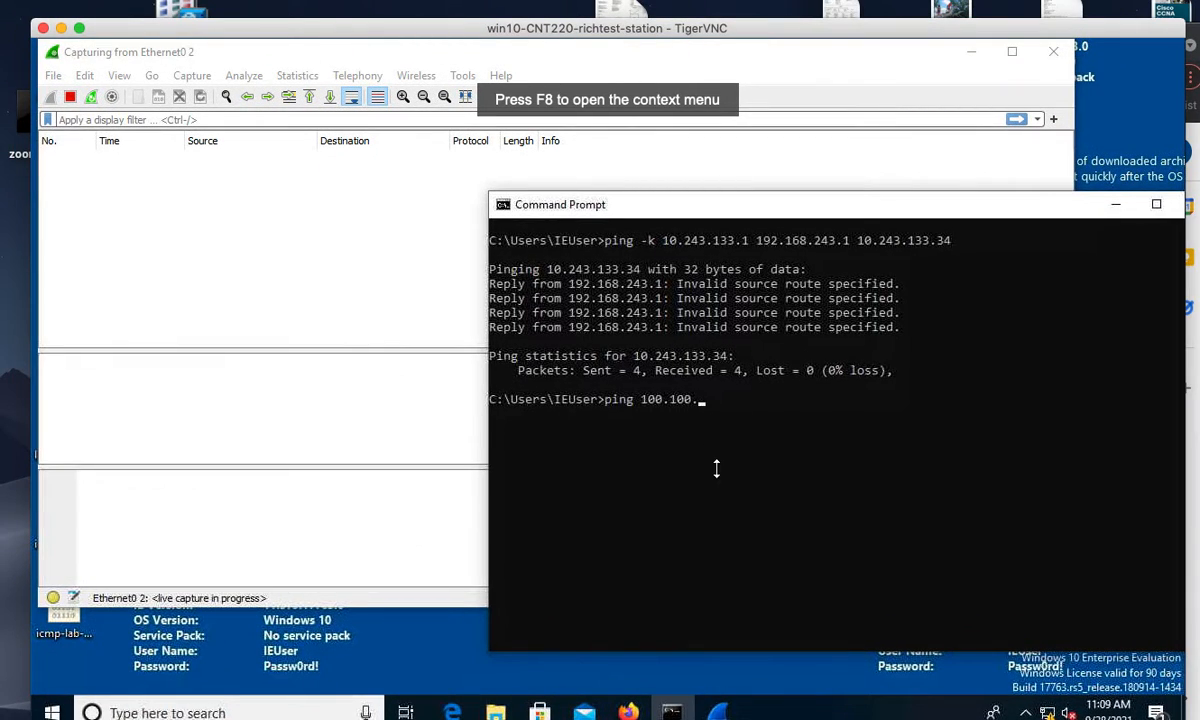
- Correct the unfinished ping address in Command Prompt and run ping 192.168.100.100
key("BackSpace")
key("BackSpace")
key("BackSpace")
key("BackSpace")
key("BackSpace")
key("BackSpace")
key("BackSpace")
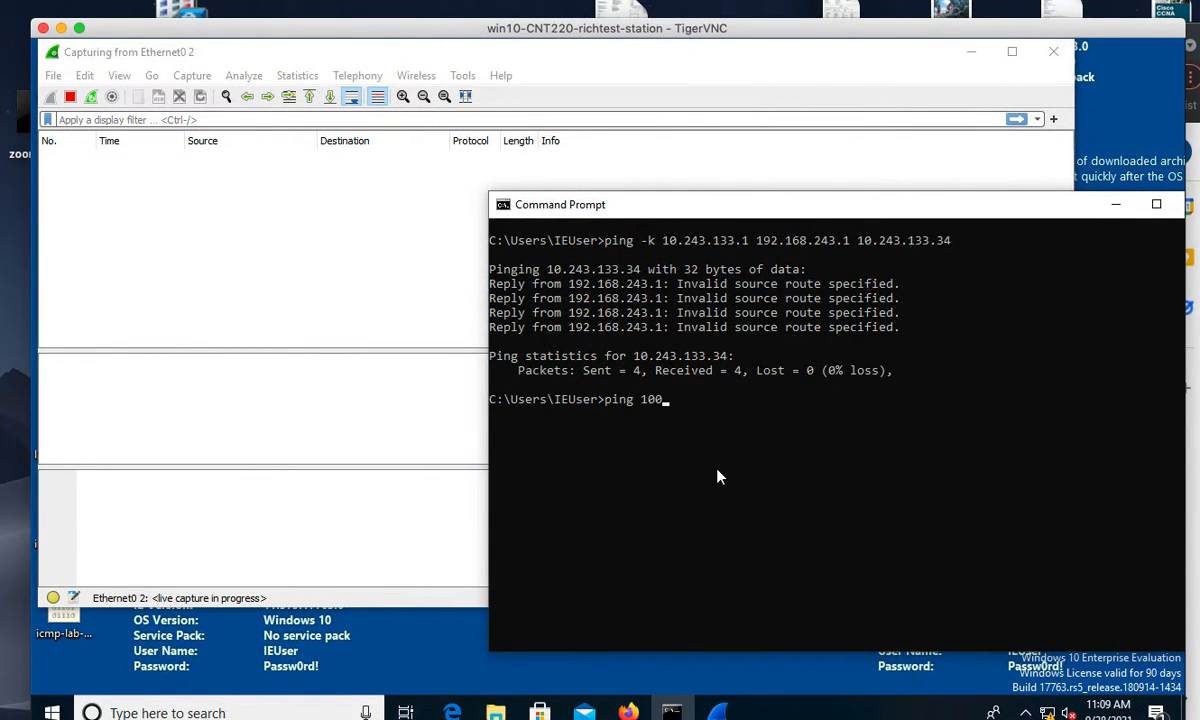
type("92.168.100.100")
key("Return")
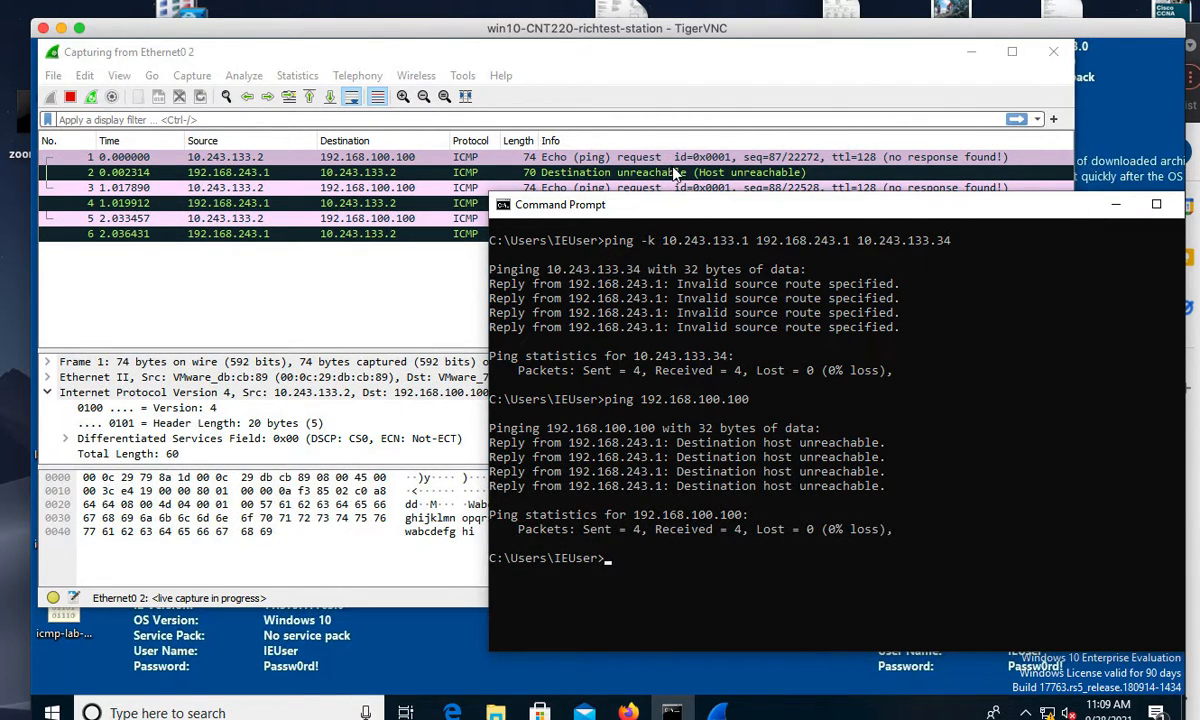
- Examine the ICMP type and code of Destination unreachable packet 2 in a separate window, and stop the capture
double_click(676, 173)
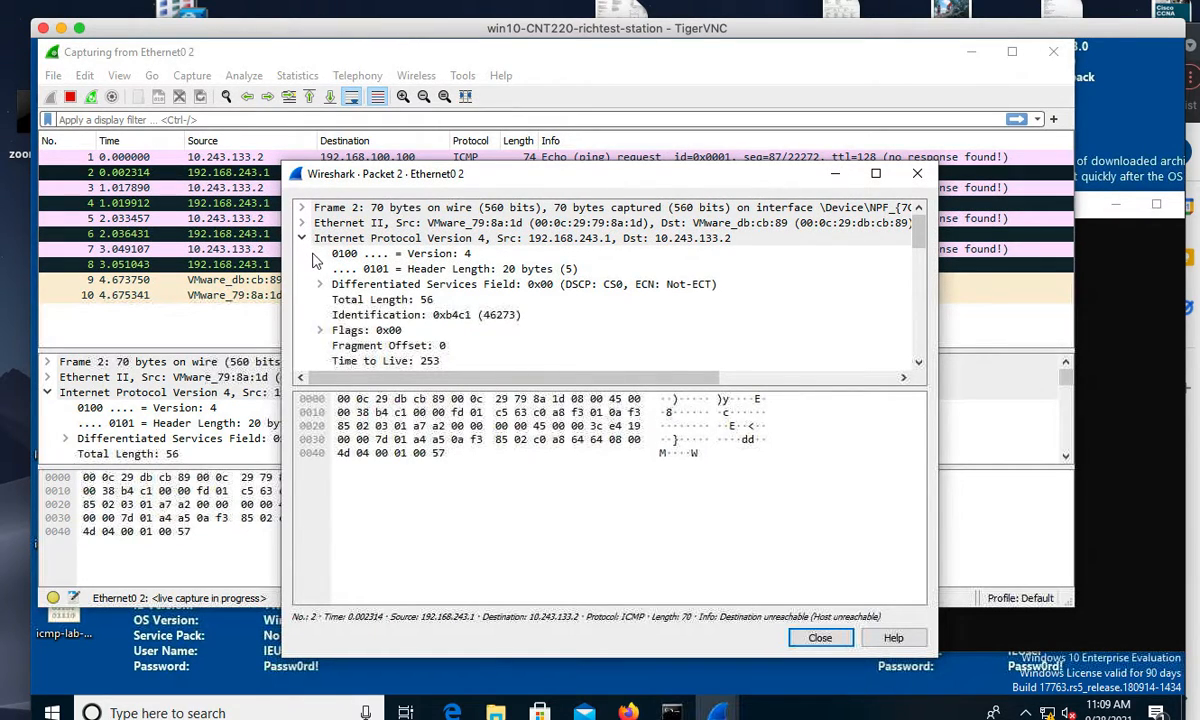
left_click(301, 238)
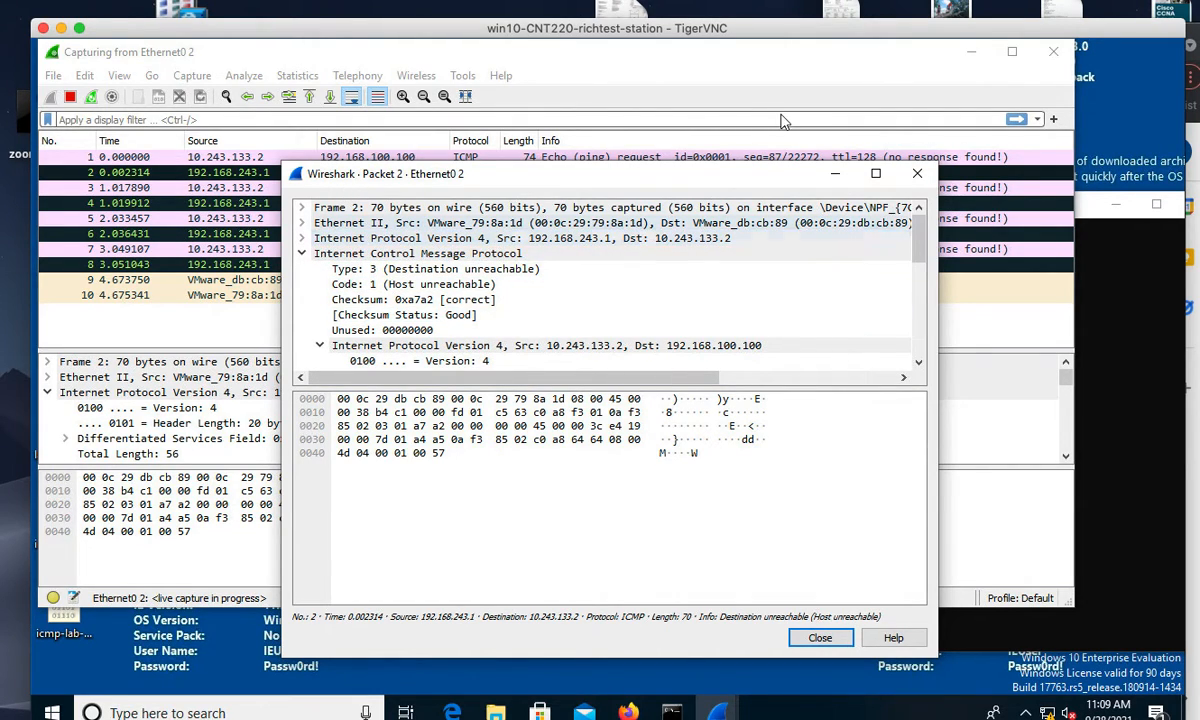
left_click(198, 81)
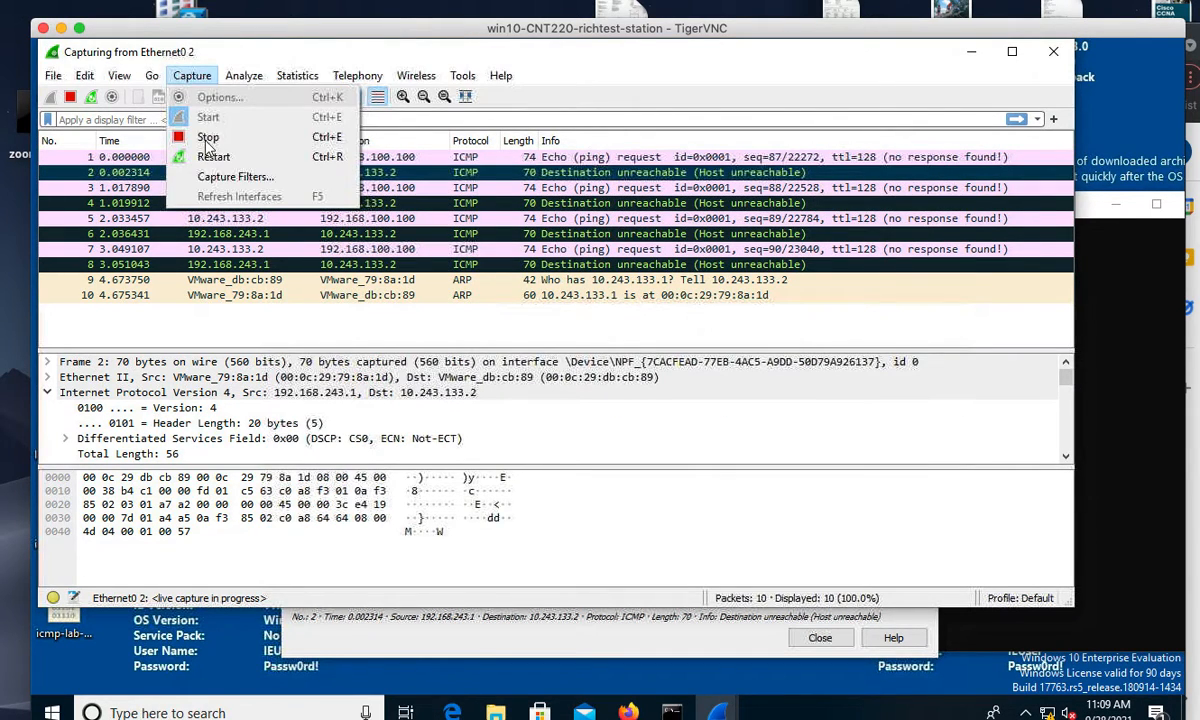
left_click(321, 139)
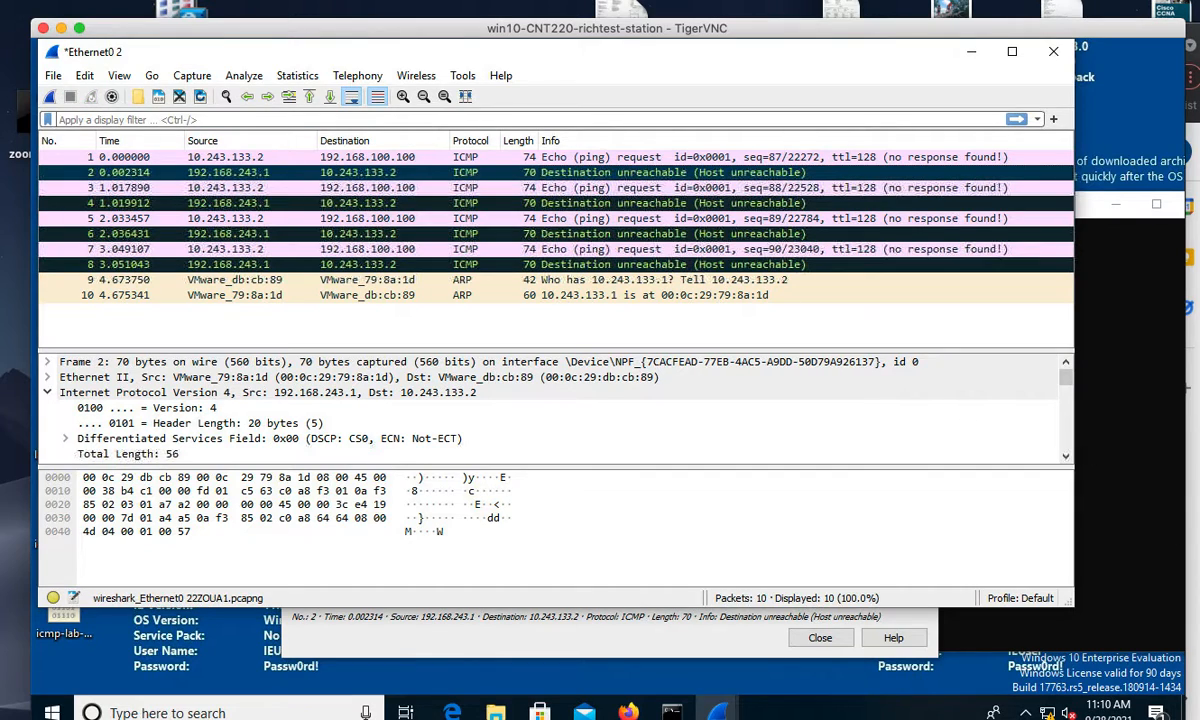
- Switch to the browser and return to the CNT 220 - ICMP worksheet's command list
left_click(1191, 460)
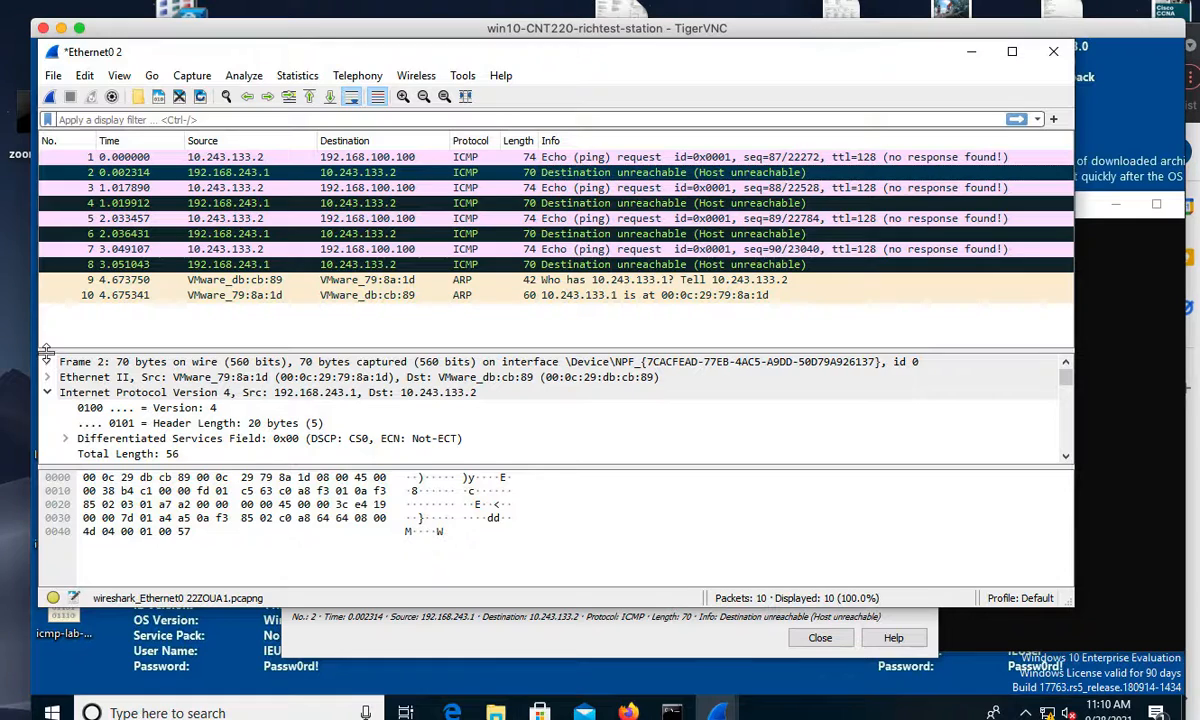
left_click(44, 370)
left_click(1193, 260)
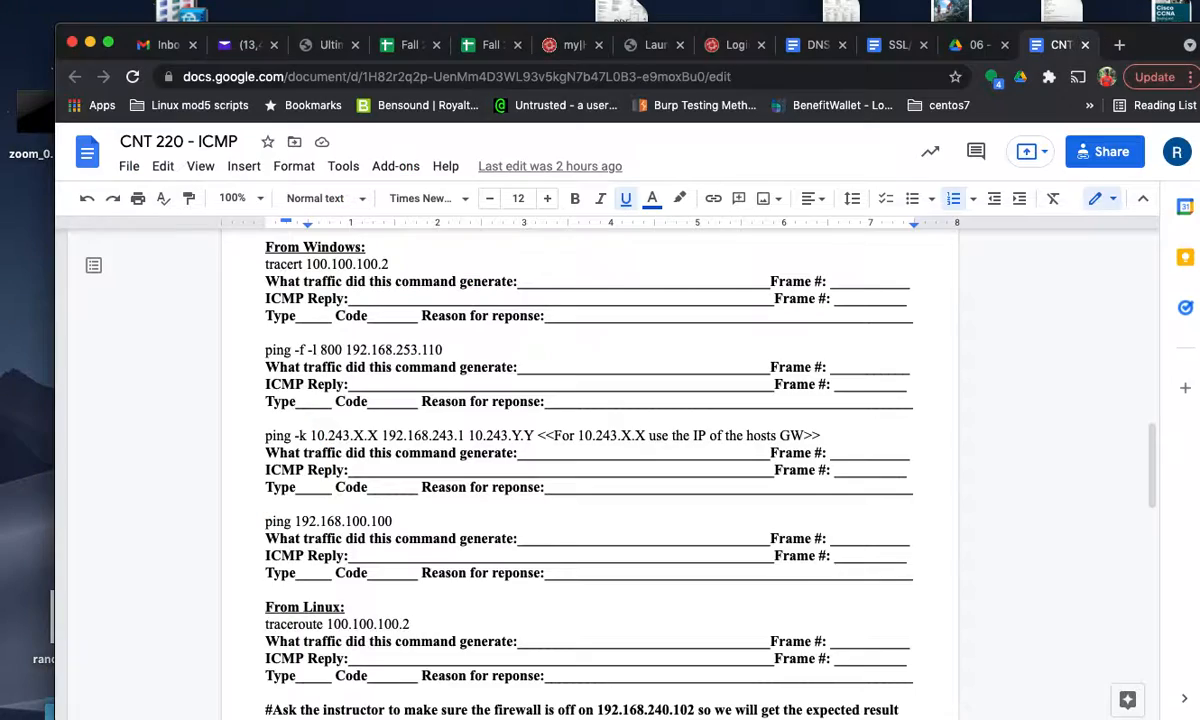